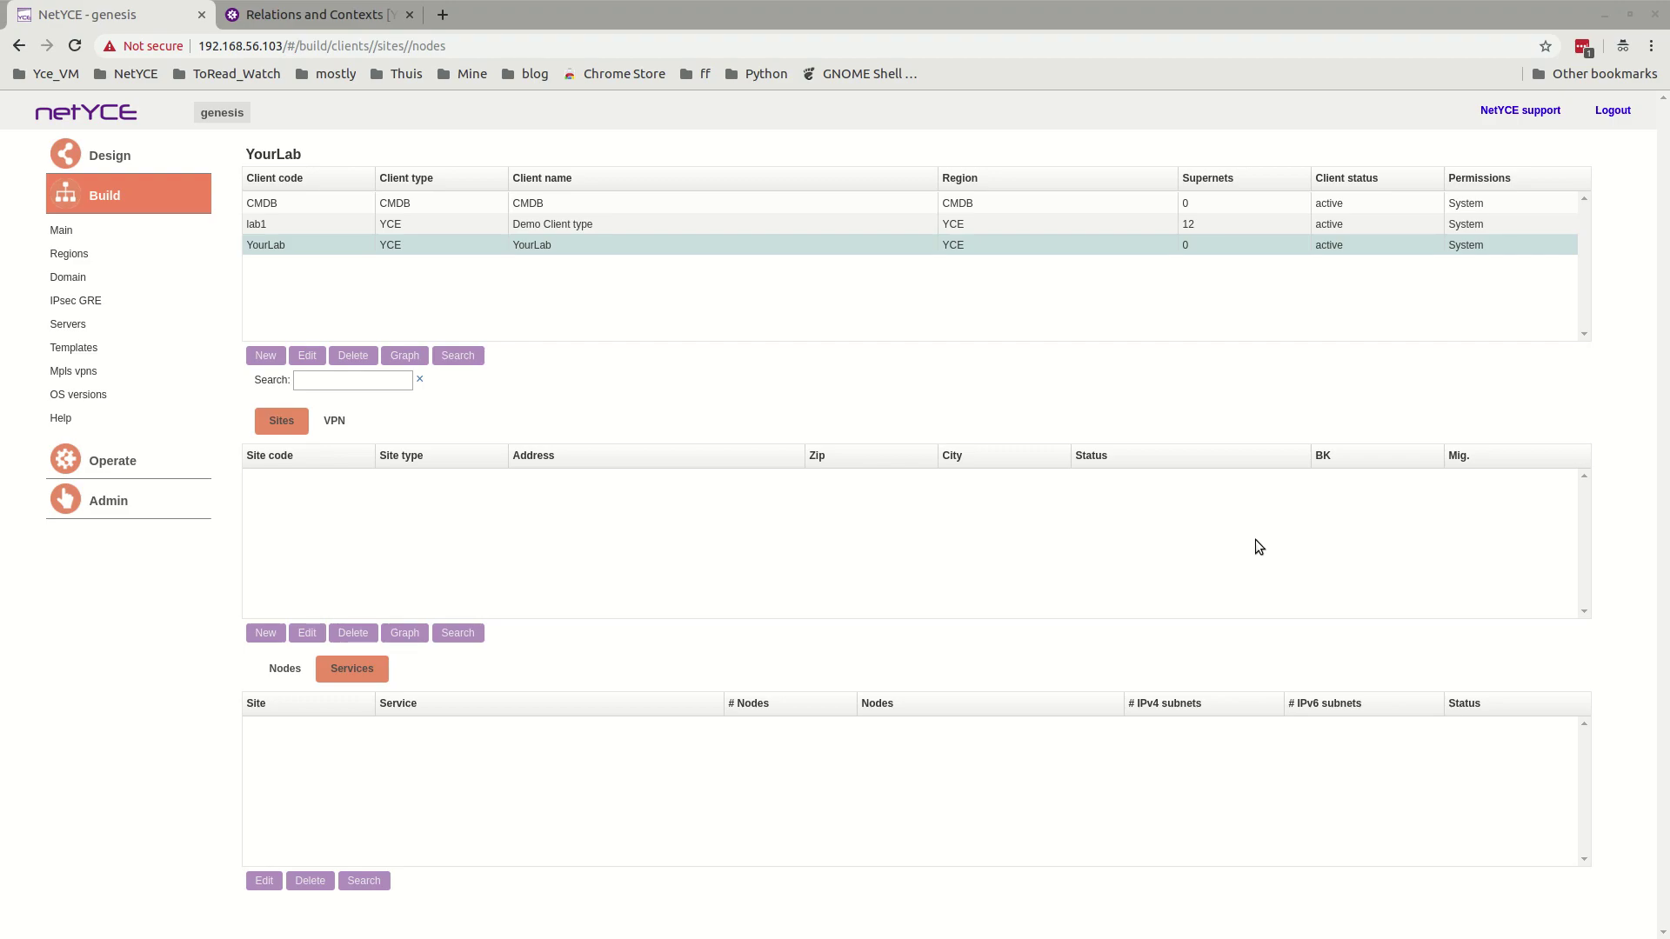
Step: View the Relations and Contexts wiki page, and open node R1 of client YourLab for editing
{"action": "left_click", "coordinate": [325, 16]}
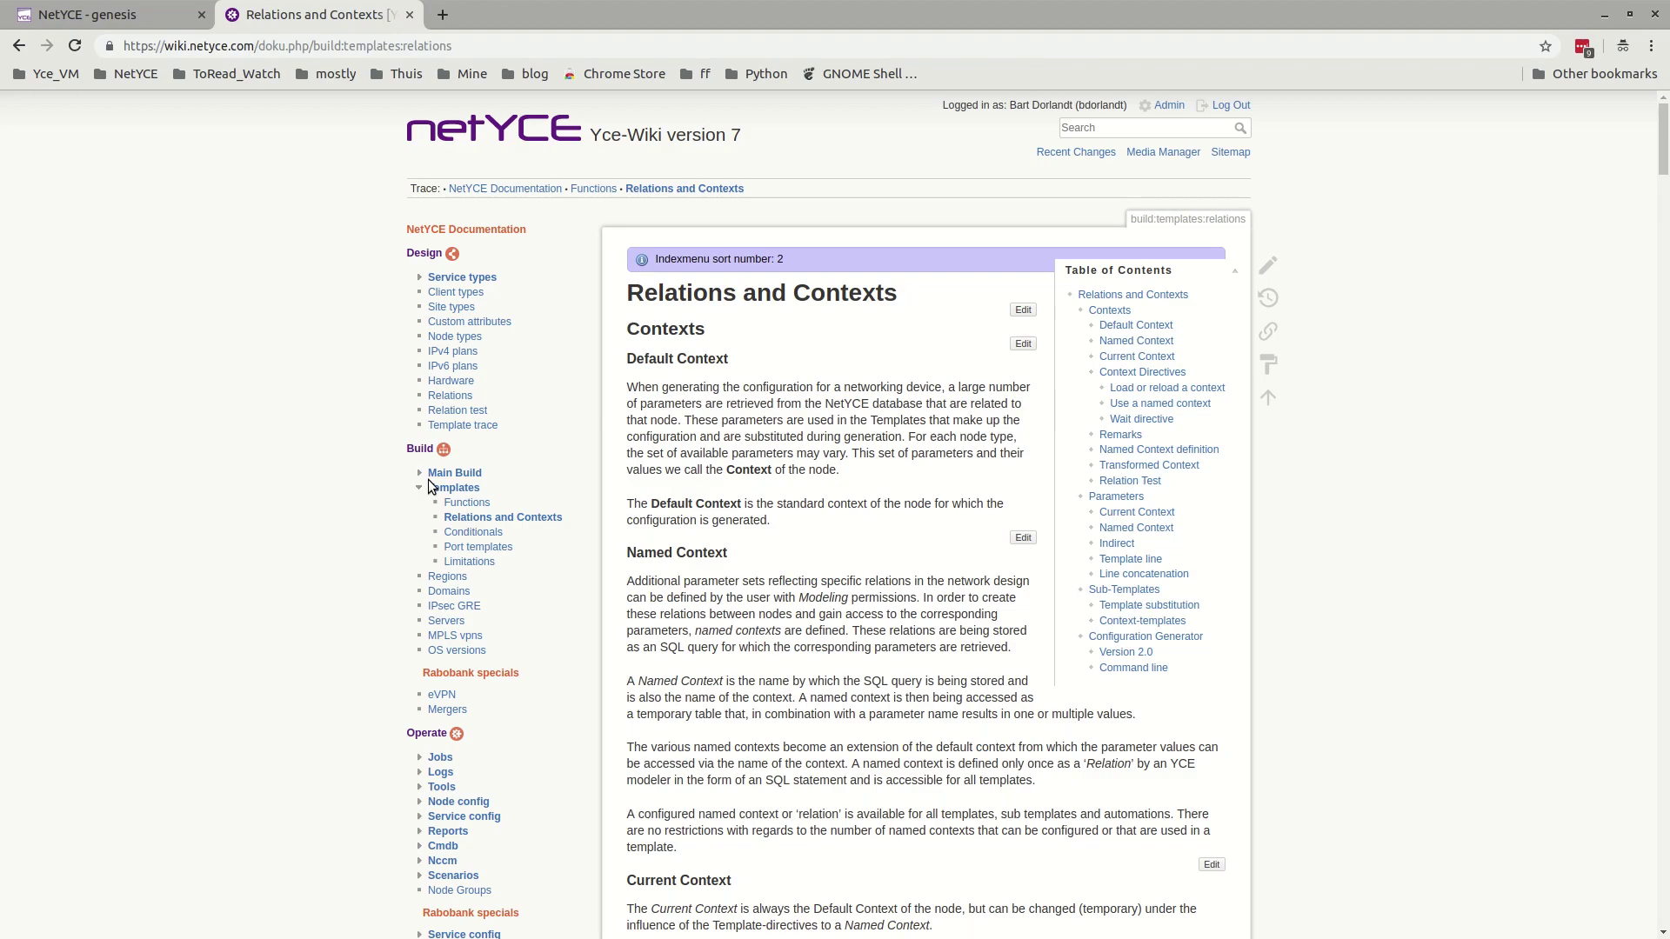
{"action": "left_click", "coordinate": [111, 14]}
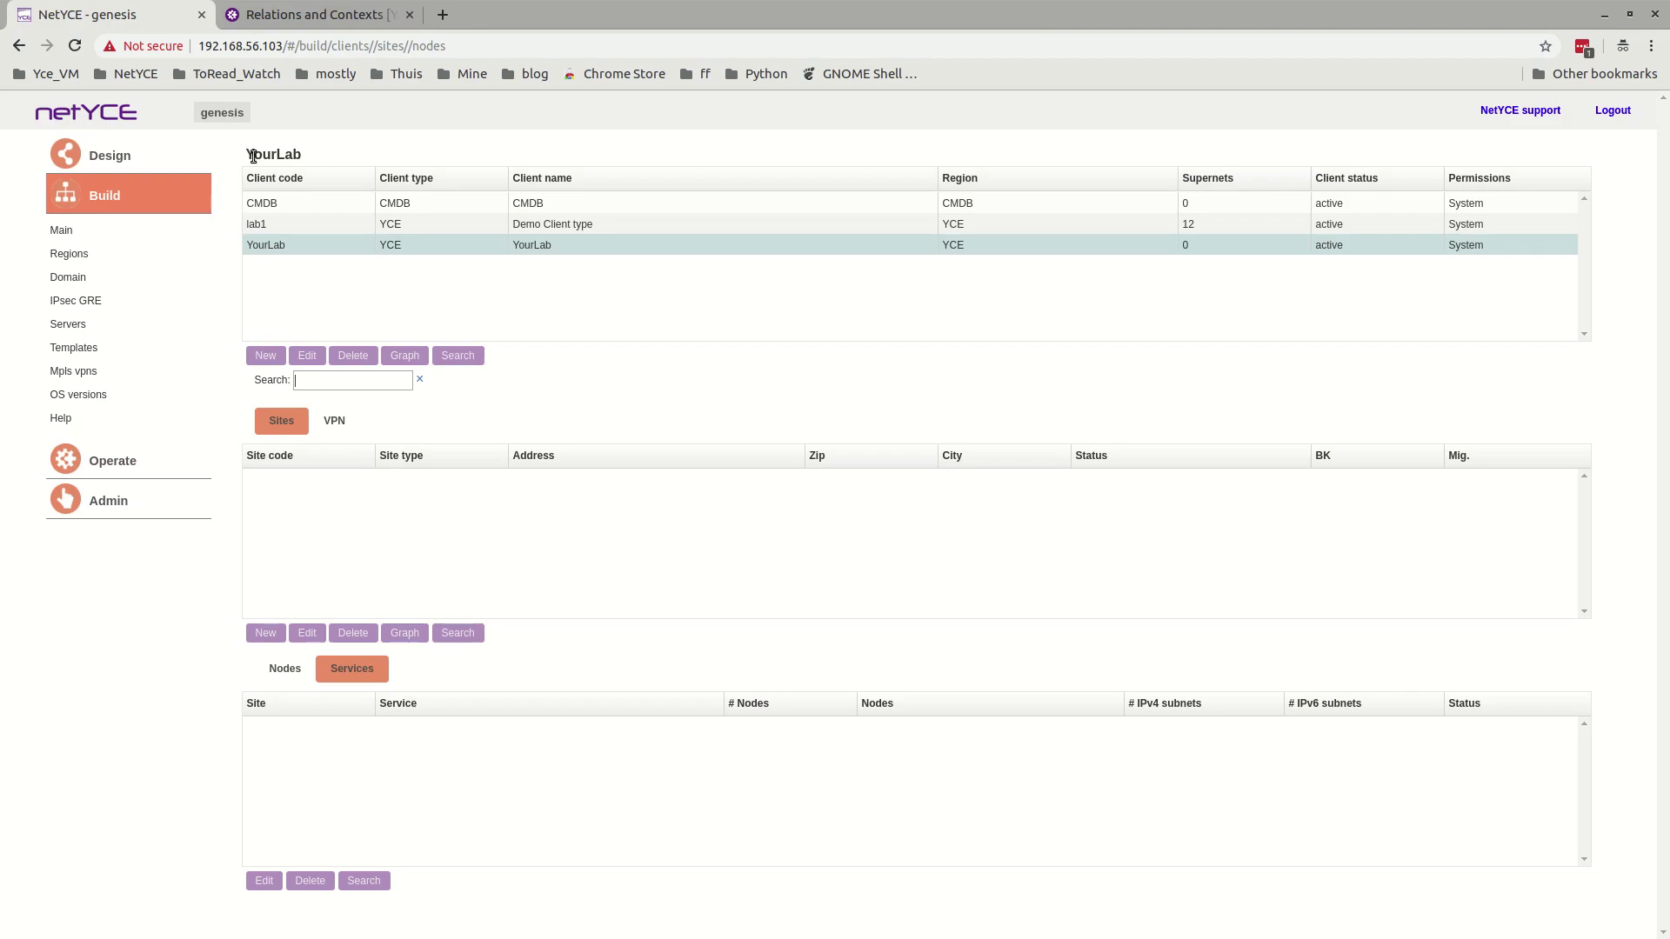
{"action": "left_click", "coordinate": [325, 243]}
{"action": "left_click", "coordinate": [295, 674]}
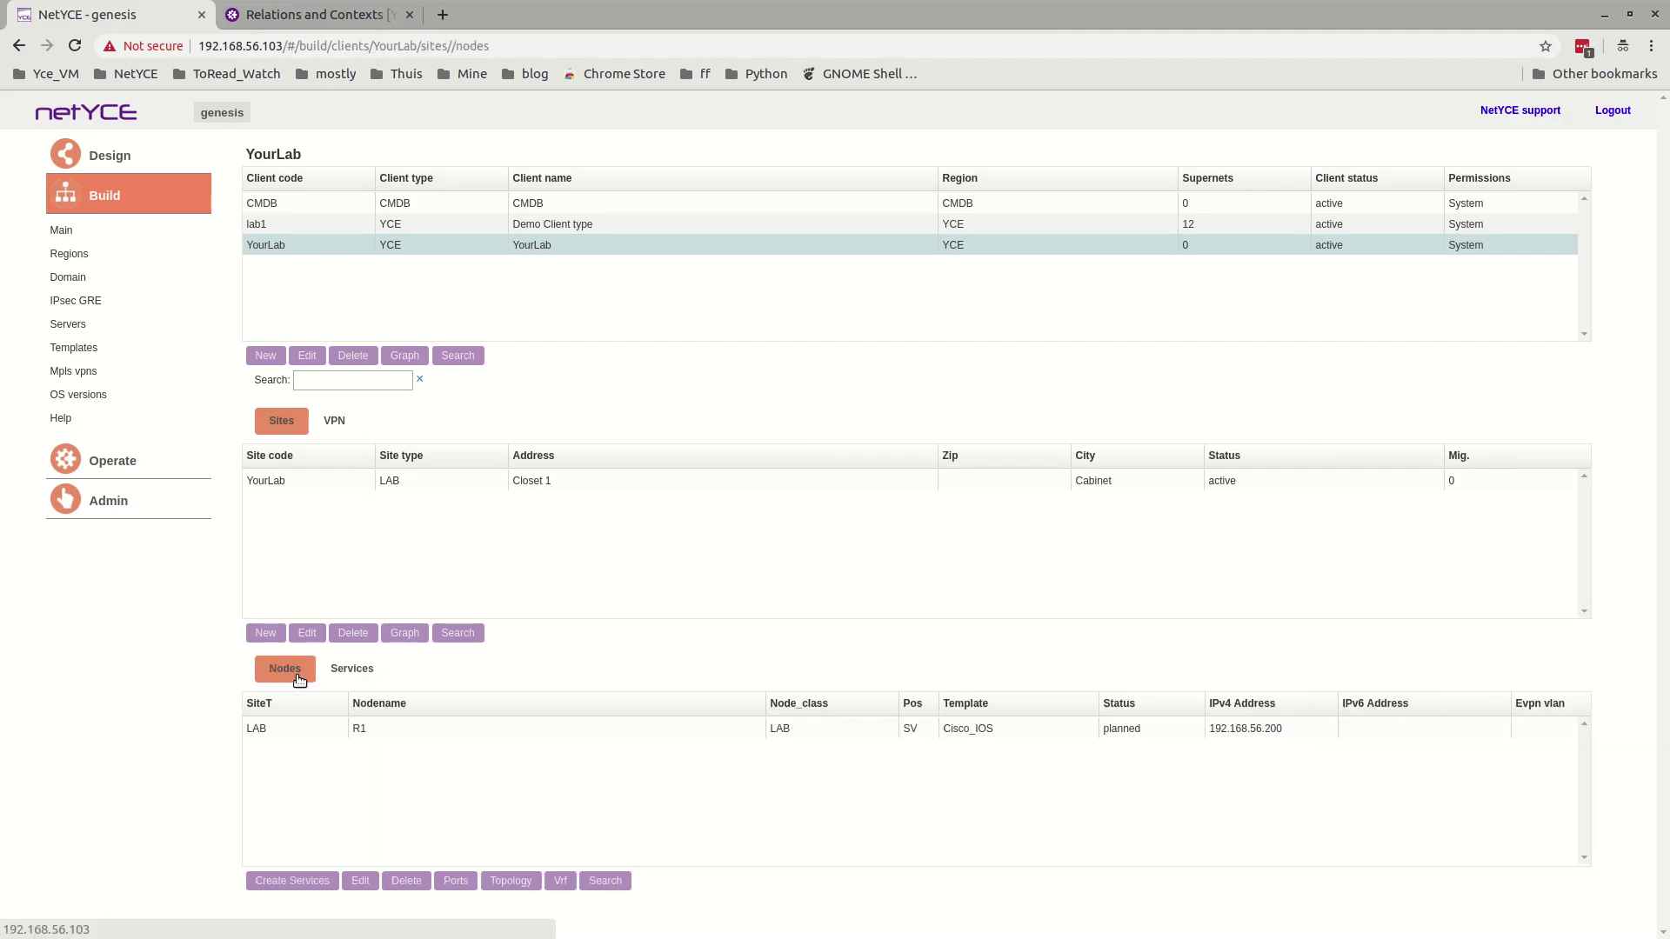
{"action": "double_click", "coordinate": [299, 725]}
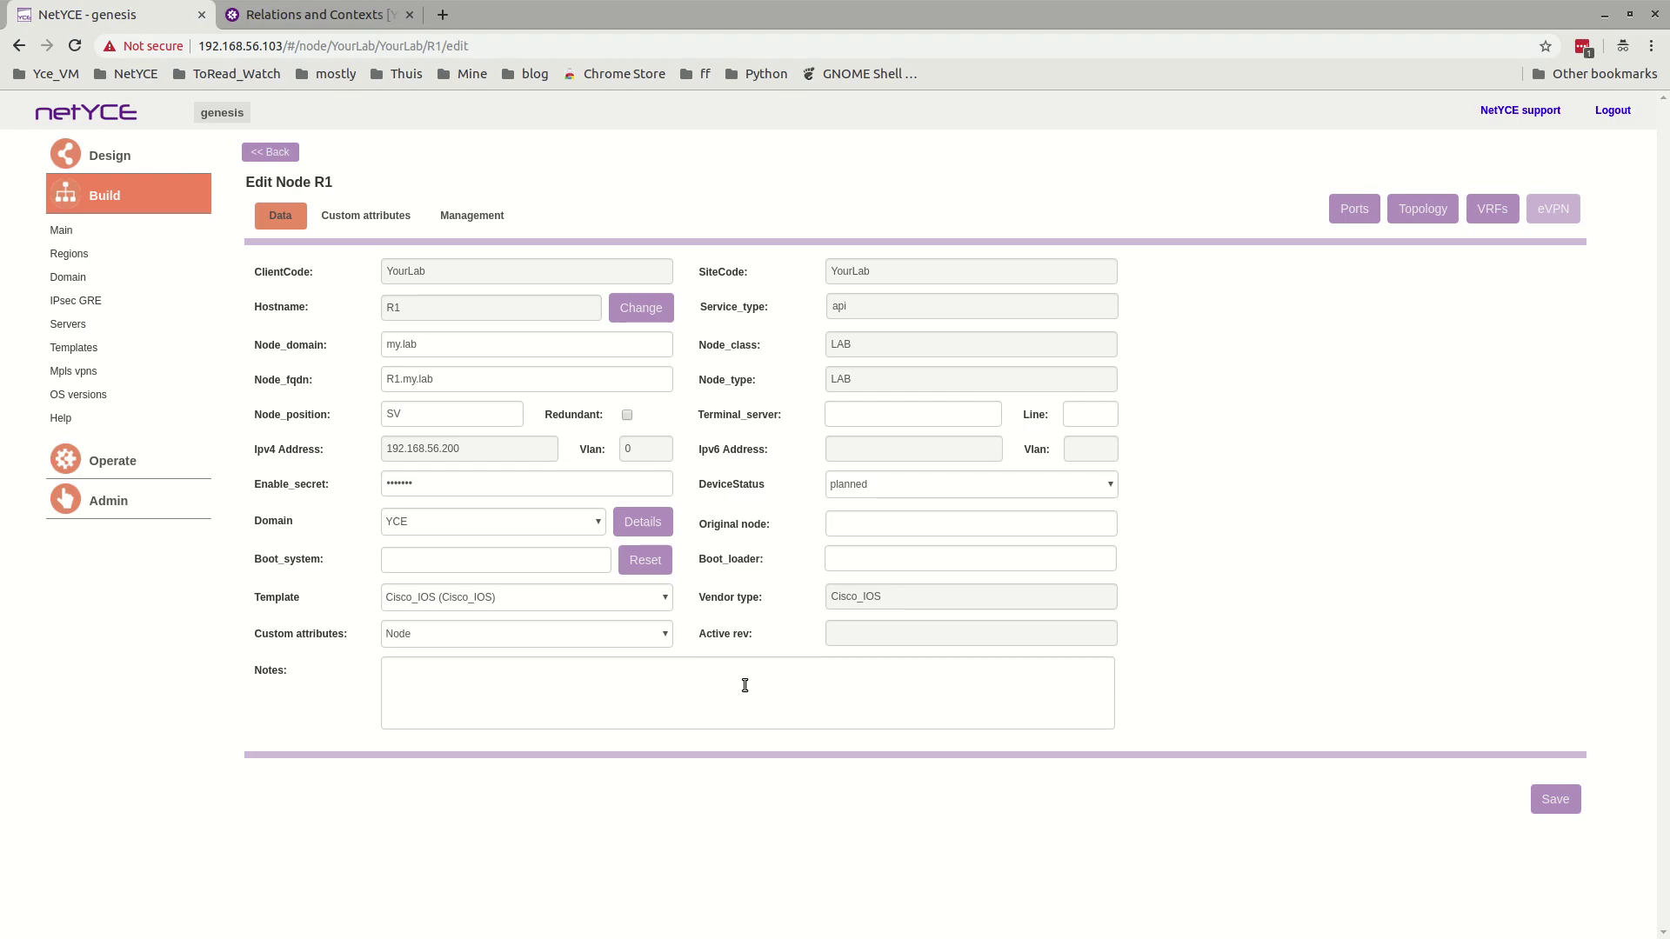
Step: In a duplicate of the NetYCE tab, start a push command job for node r1
{"action": "right_click", "coordinate": [117, 9]}
{"action": "left_click", "coordinate": [174, 80]}
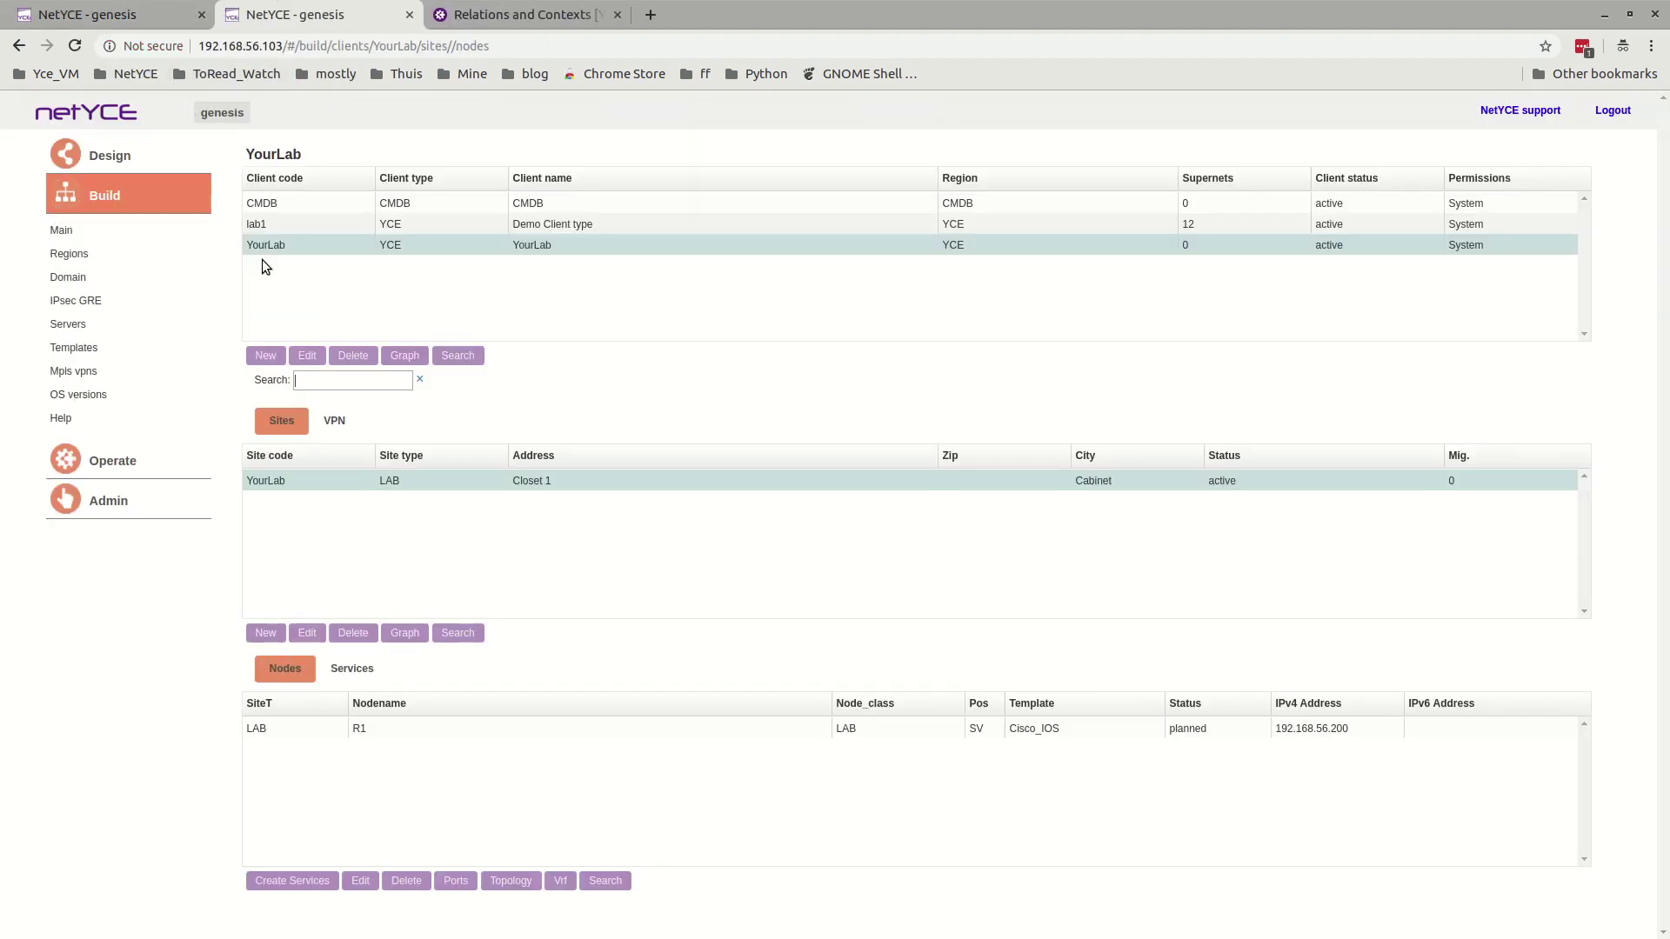
{"action": "left_click", "coordinate": [139, 461]}
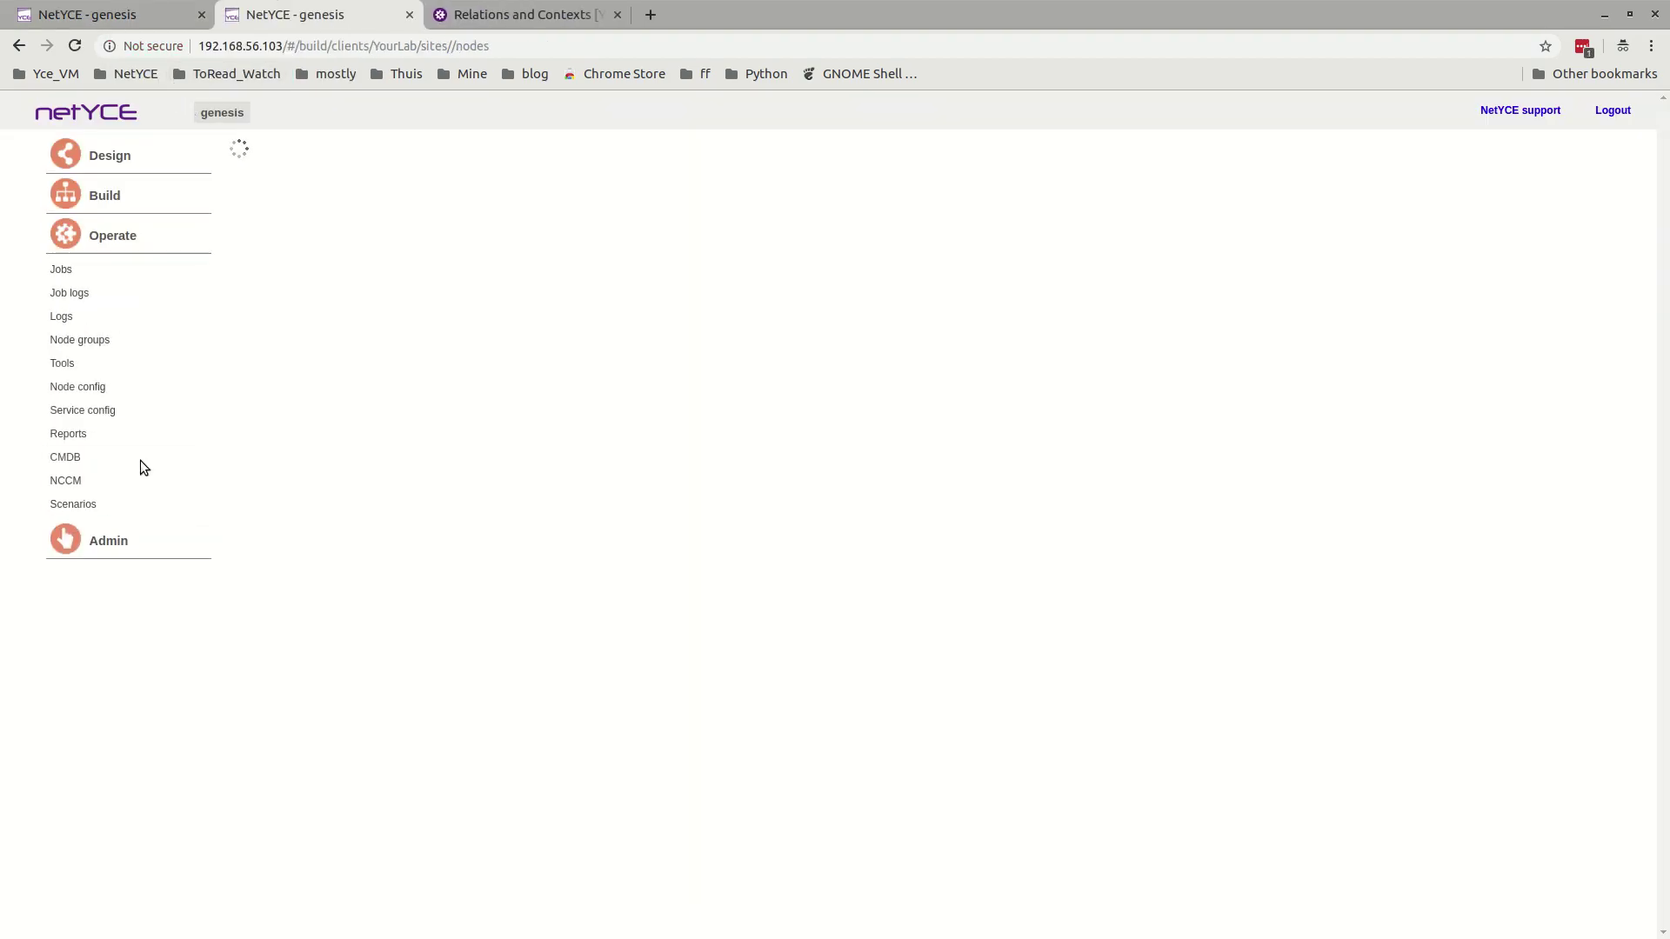
{"action": "left_click", "coordinate": [111, 388]}
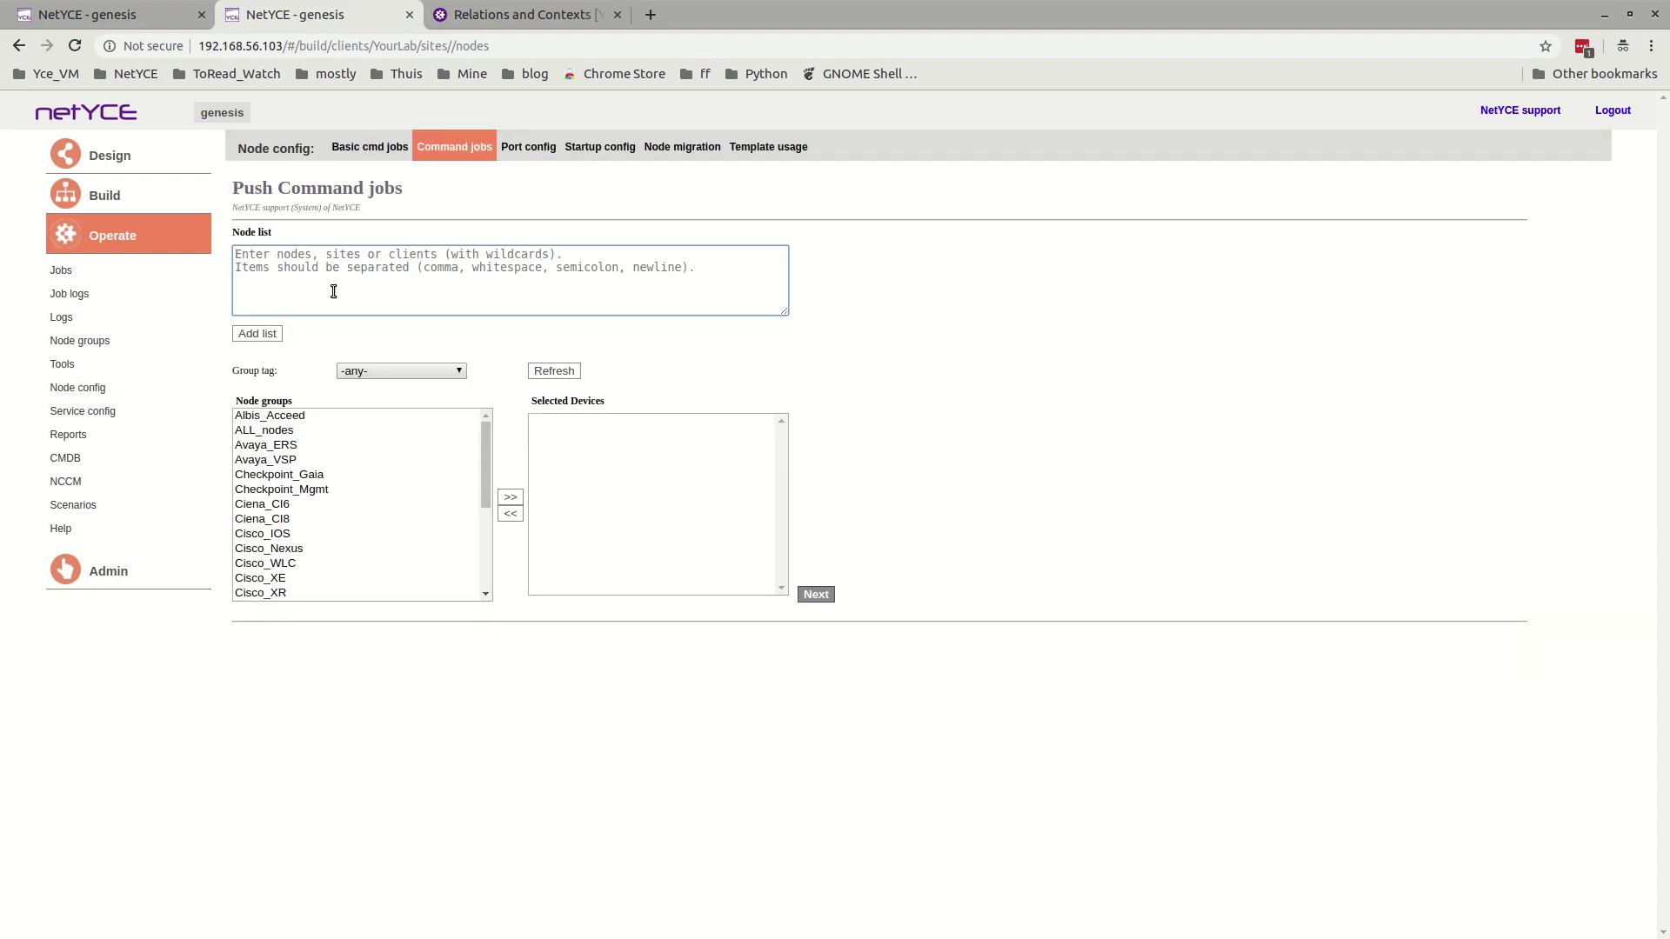
{"action": "type", "text": "r1"}
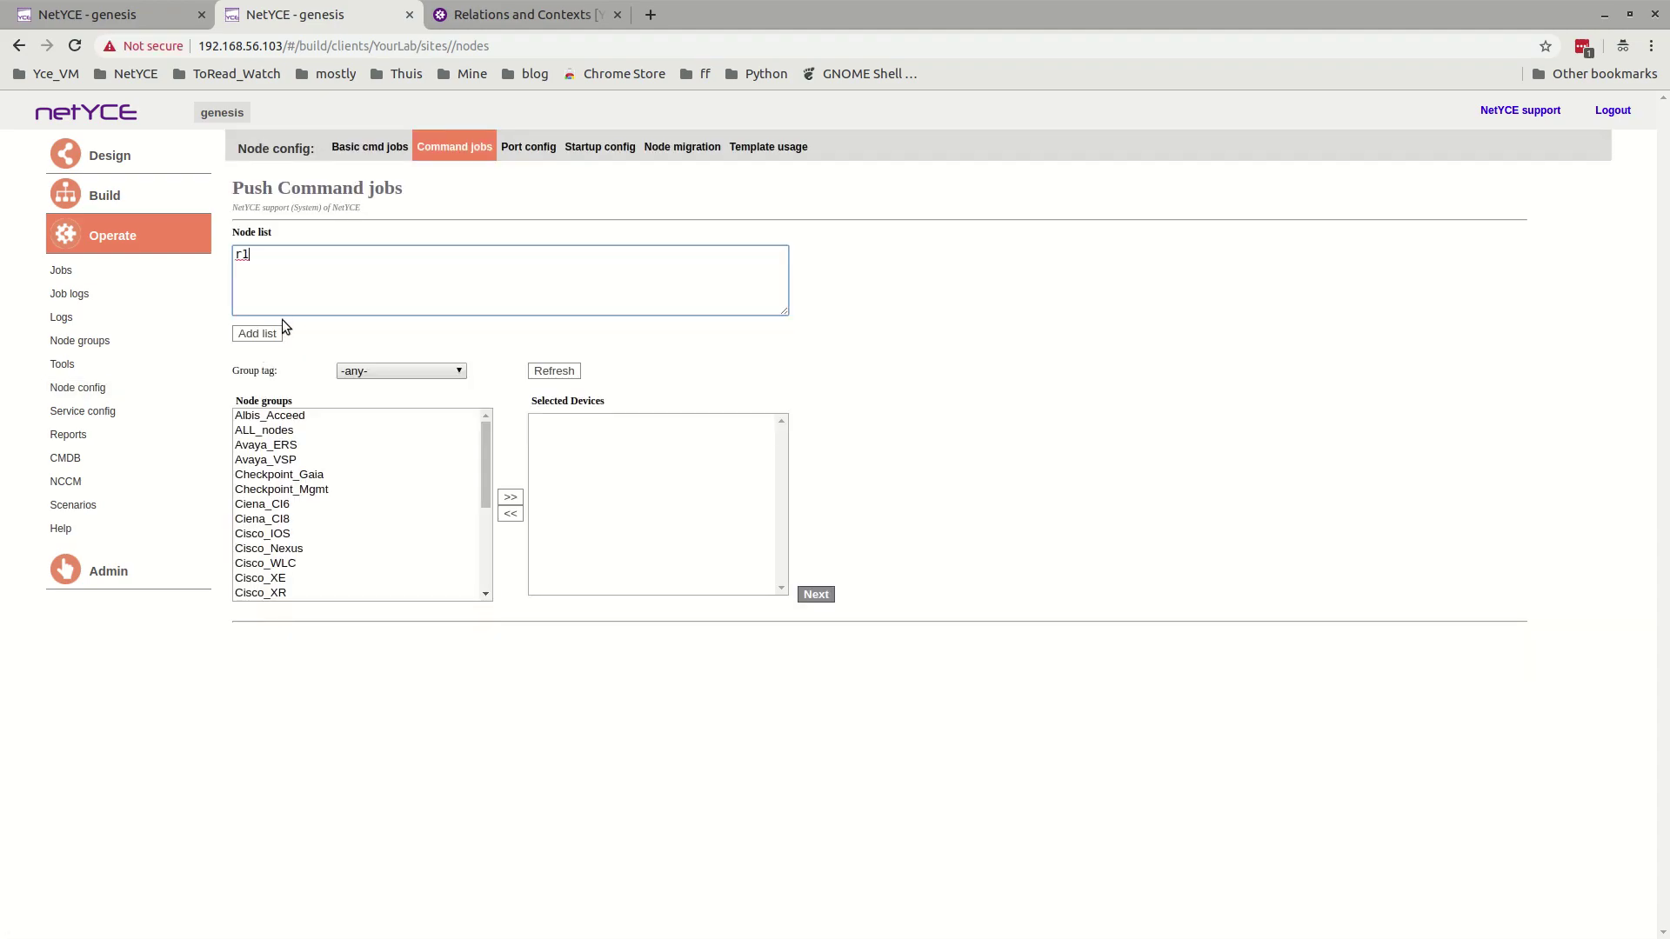
{"action": "left_click", "coordinate": [261, 334]}
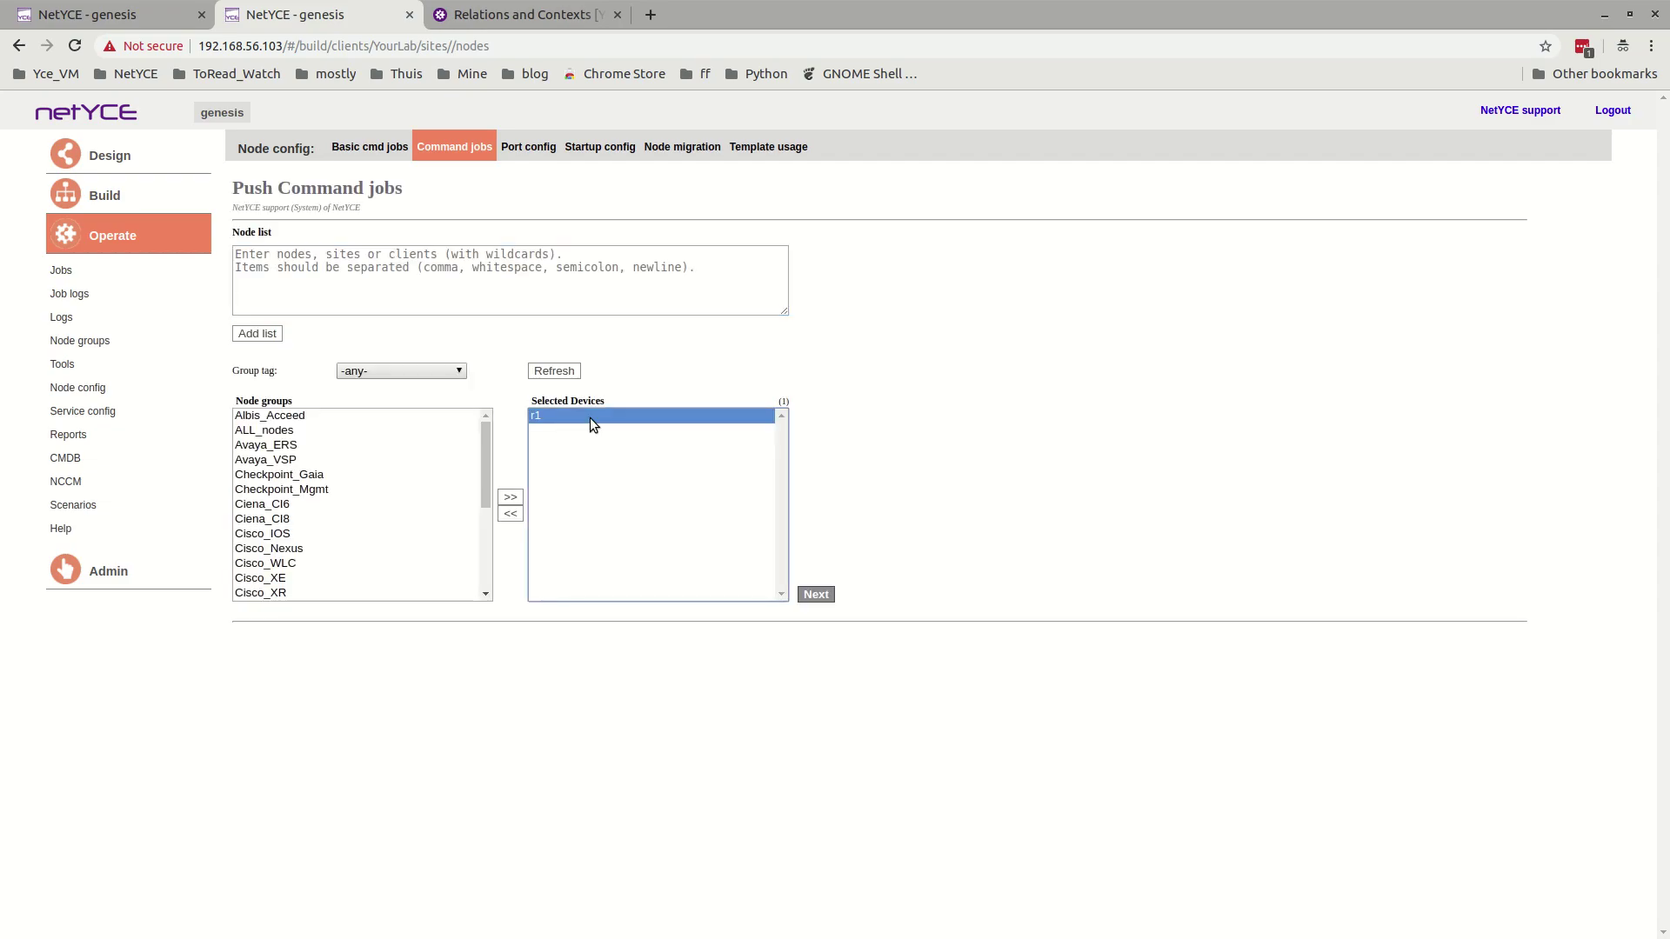
{"action": "double_click", "coordinate": [589, 417]}
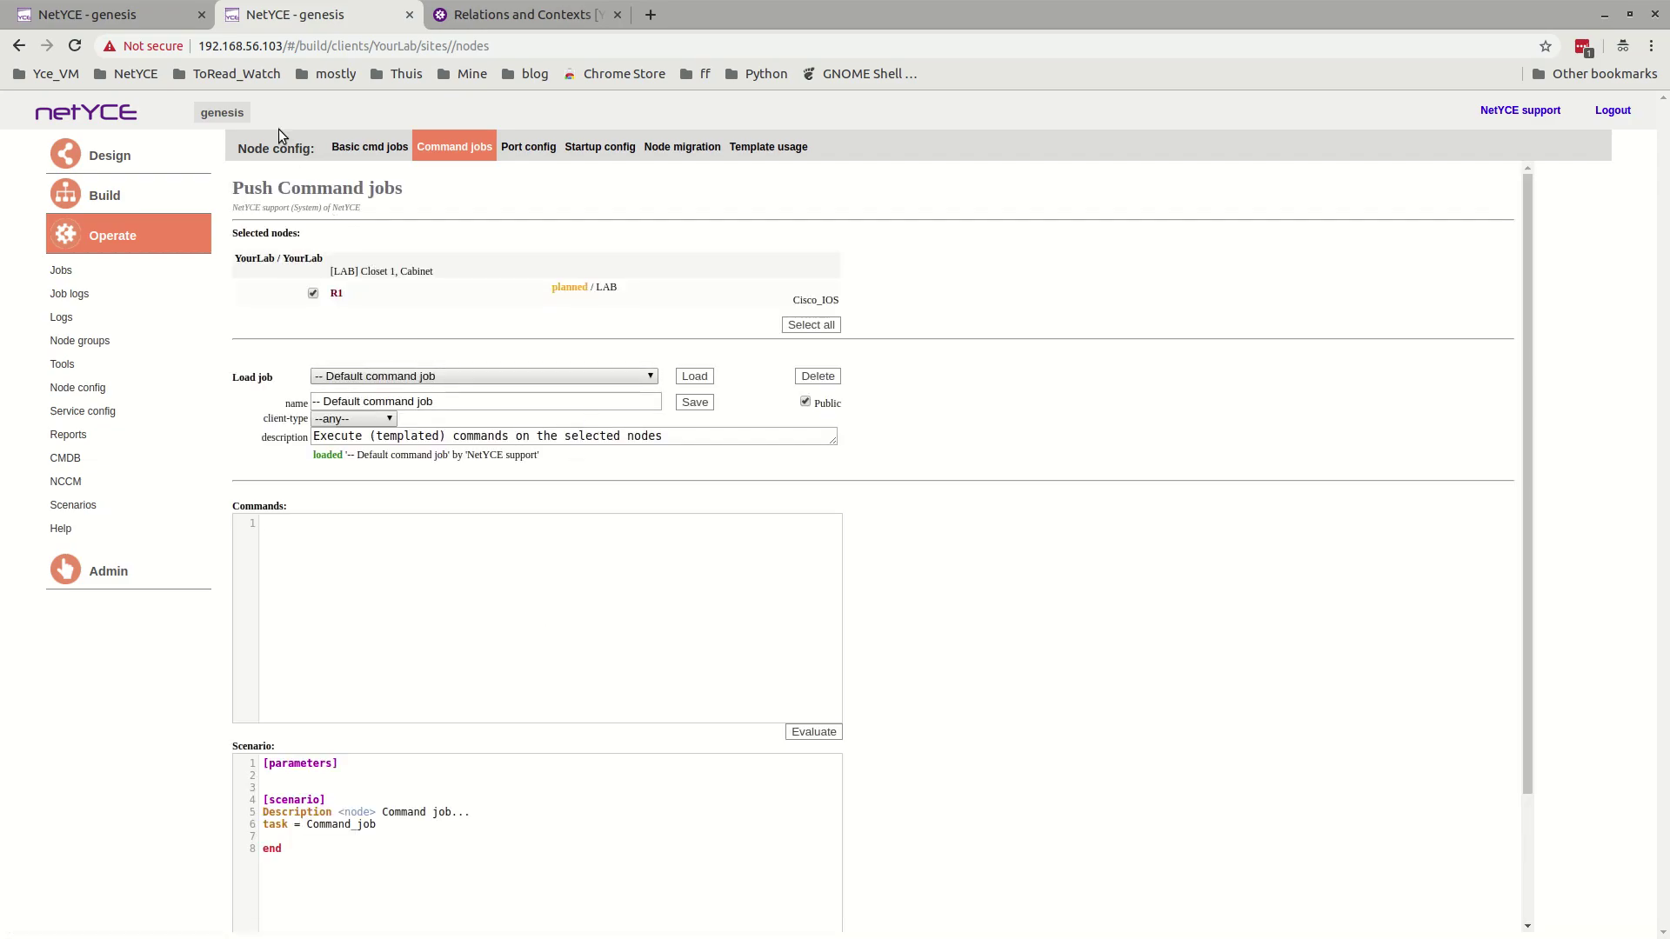
Step: Copy the Node_class parameter name from node R1's data, enter <Node_class> as the job's command and evaluate it
{"action": "left_click", "coordinate": [148, 19]}
{"action": "left_click_drag", "start_coordinate": [699, 347], "coordinate": [748, 352]}
{"action": "key", "text": "ctrl+c"}
{"action": "key", "text": "ctrl+Tab"}
{"action": "key", "text": "ctrl+v"}
{"action": "key", "text": "Left"}
{"action": "key", "text": "BackSpace"}
{"action": "key", "text": "Right"}
{"action": "left_click", "coordinate": [813, 733]}
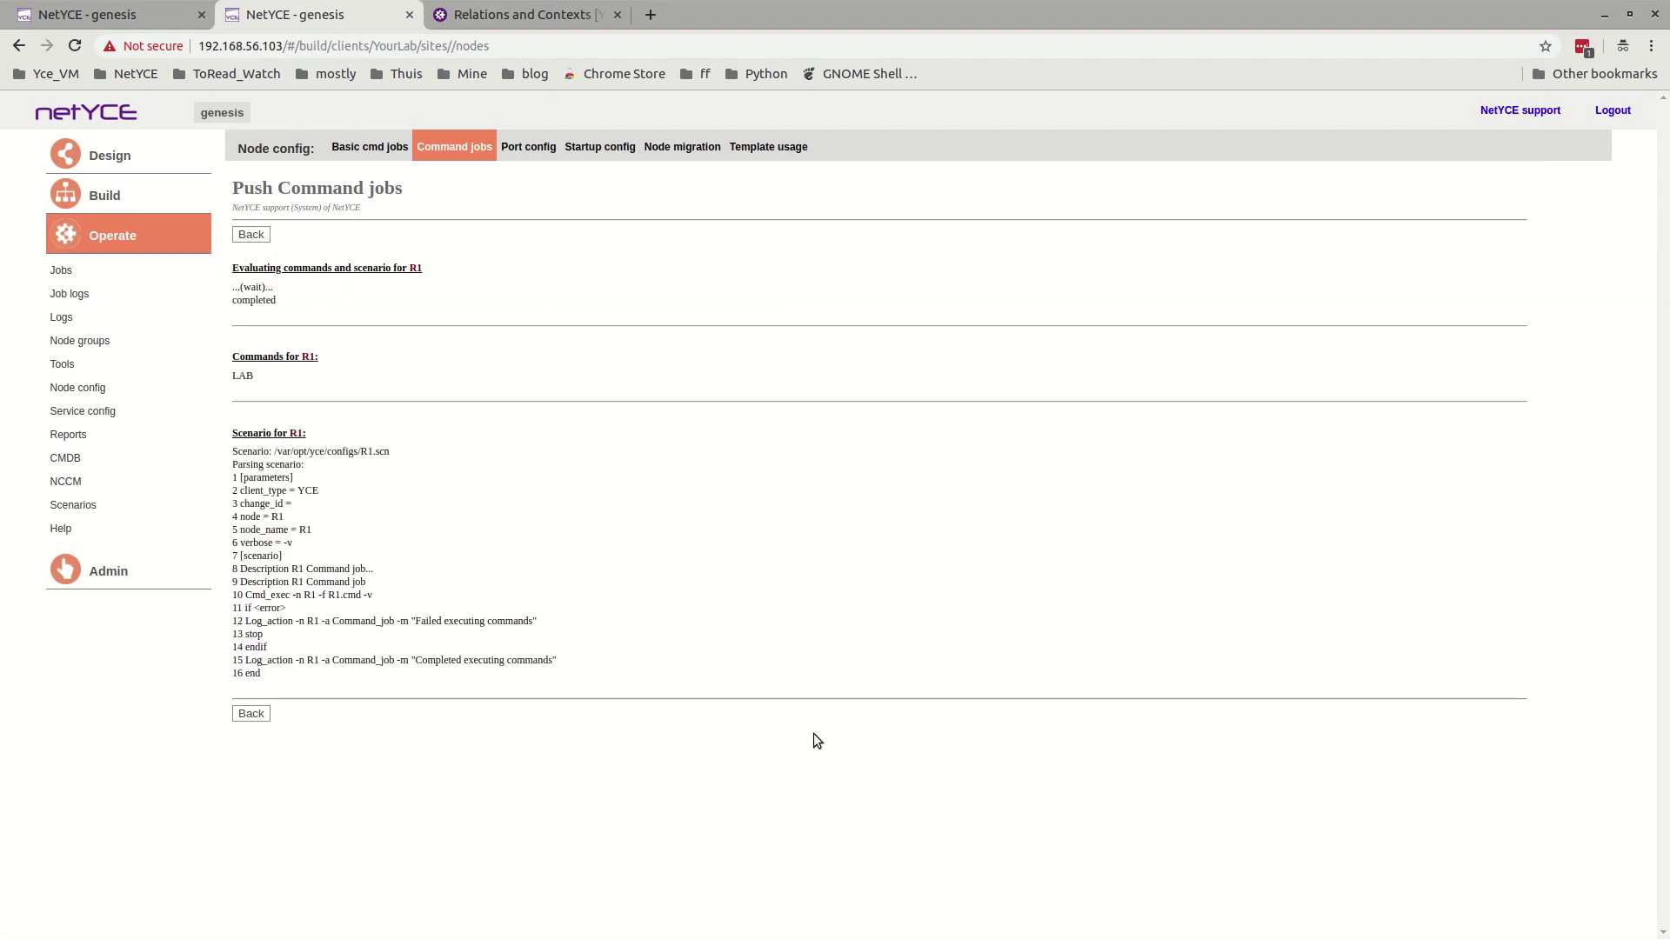
Step: Open the YCE domain's management settings and pick up the Syslog_server2 parameter name for copying
{"action": "left_click", "coordinate": [112, 17]}
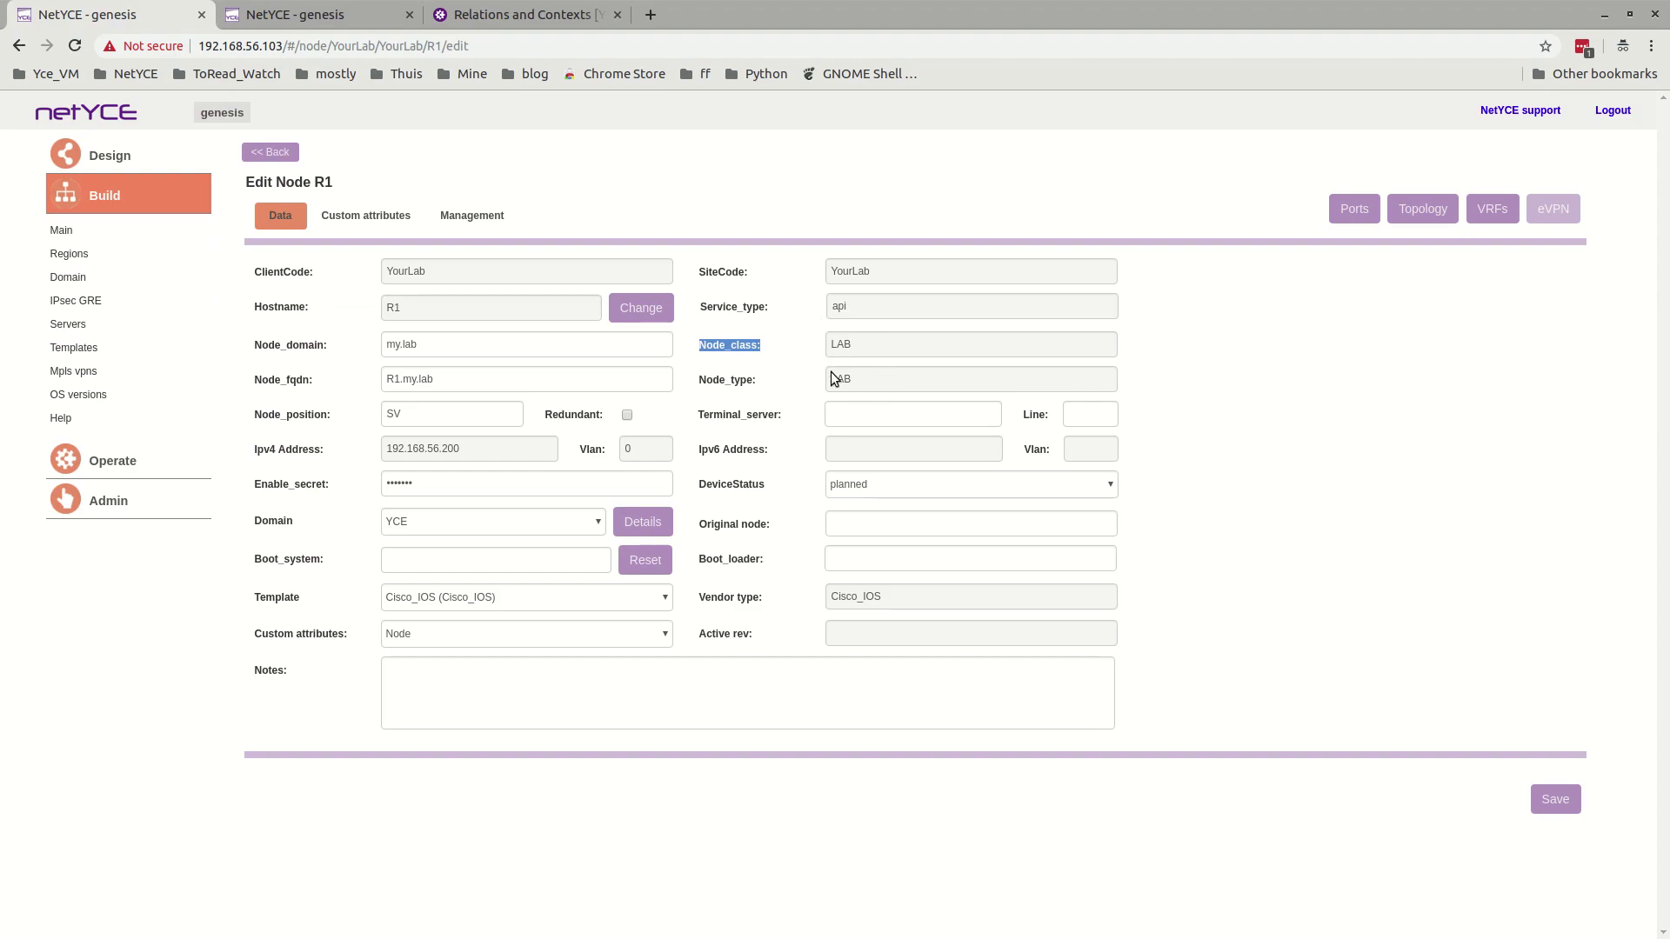
{"action": "left_click", "coordinate": [85, 278]}
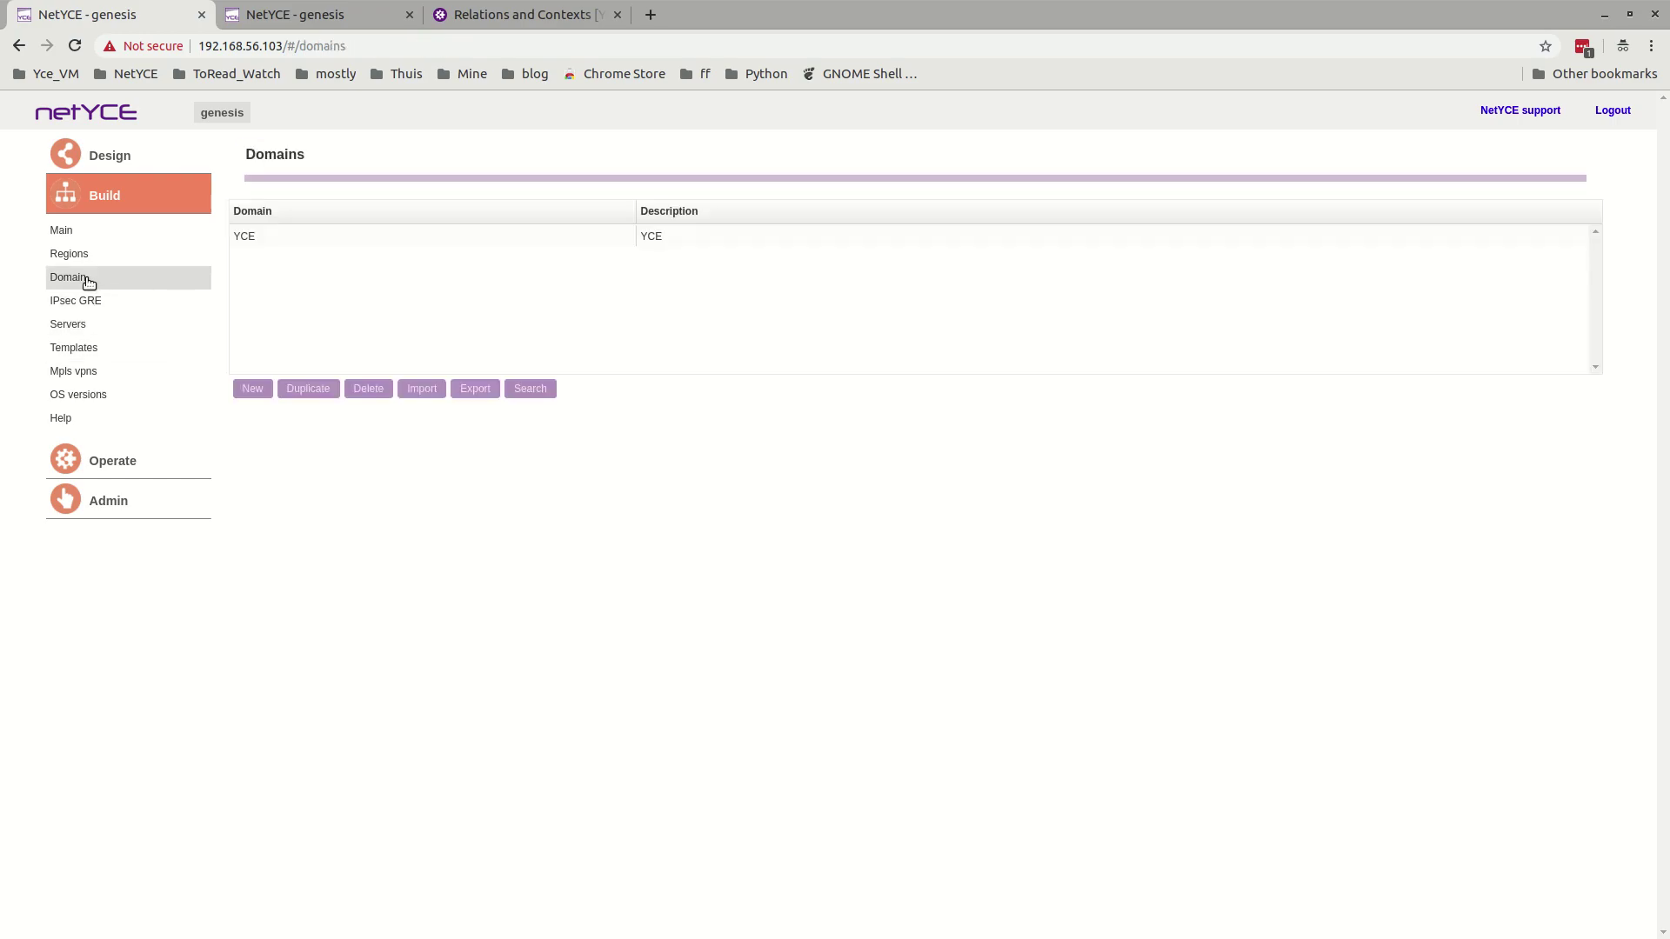
{"action": "left_click", "coordinate": [336, 235]}
{"action": "scroll", "coordinate": [602, 634], "scroll_direction": "down", "scroll_amount": 3}
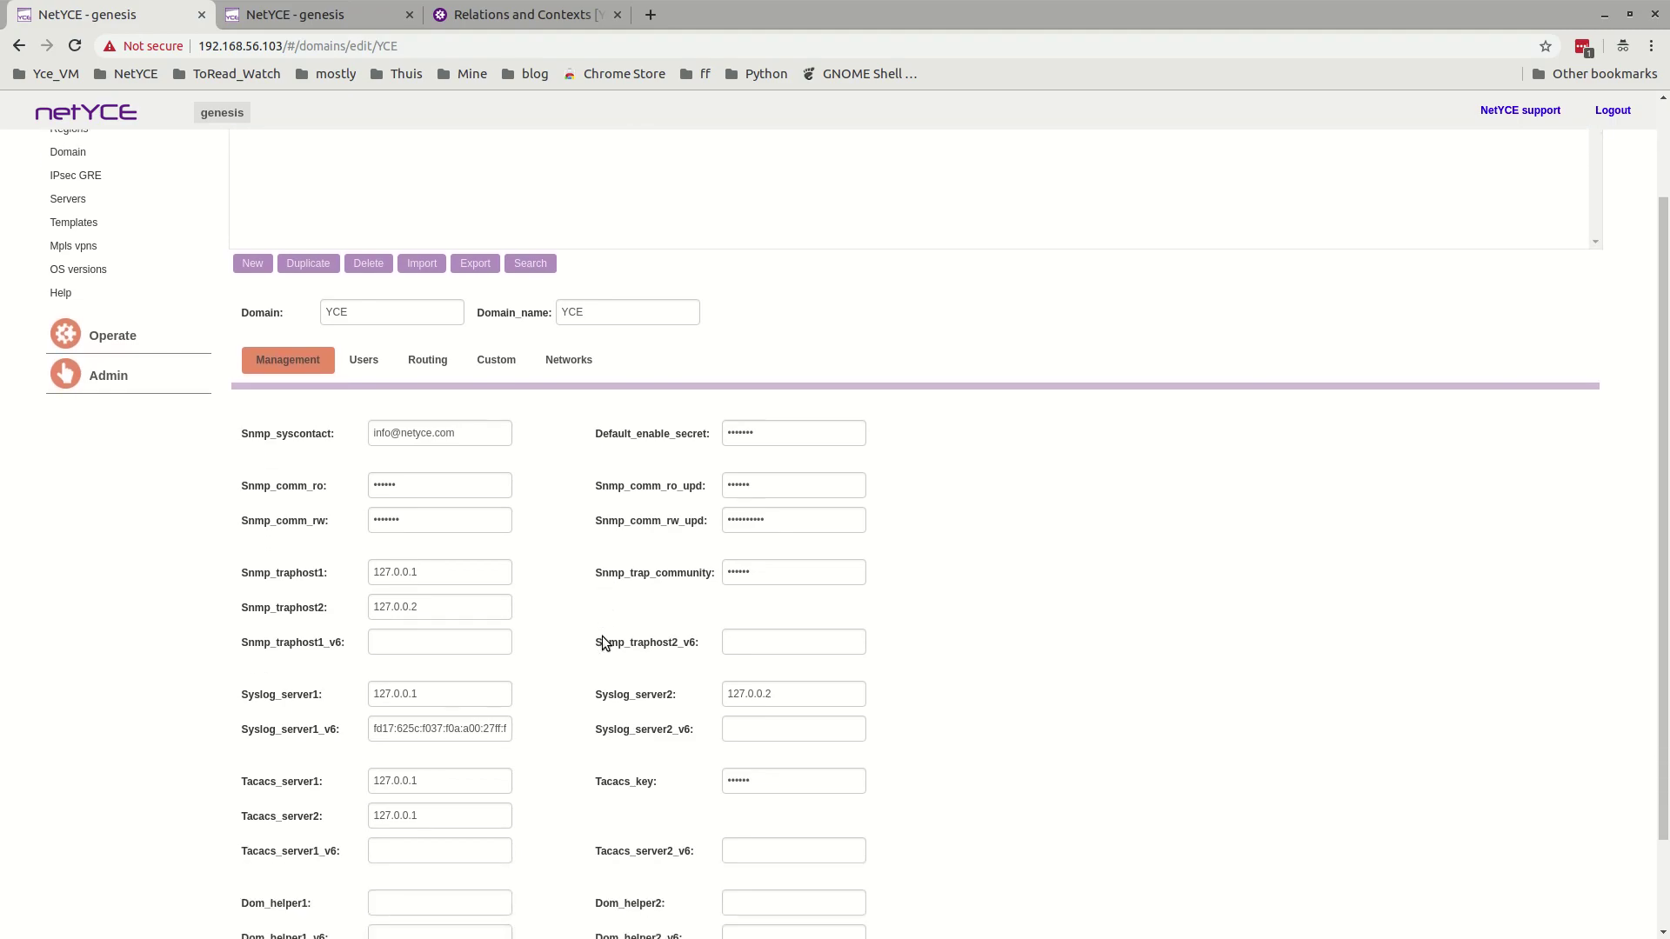
{"action": "left_click_drag", "start_coordinate": [596, 683], "coordinate": [675, 693]}
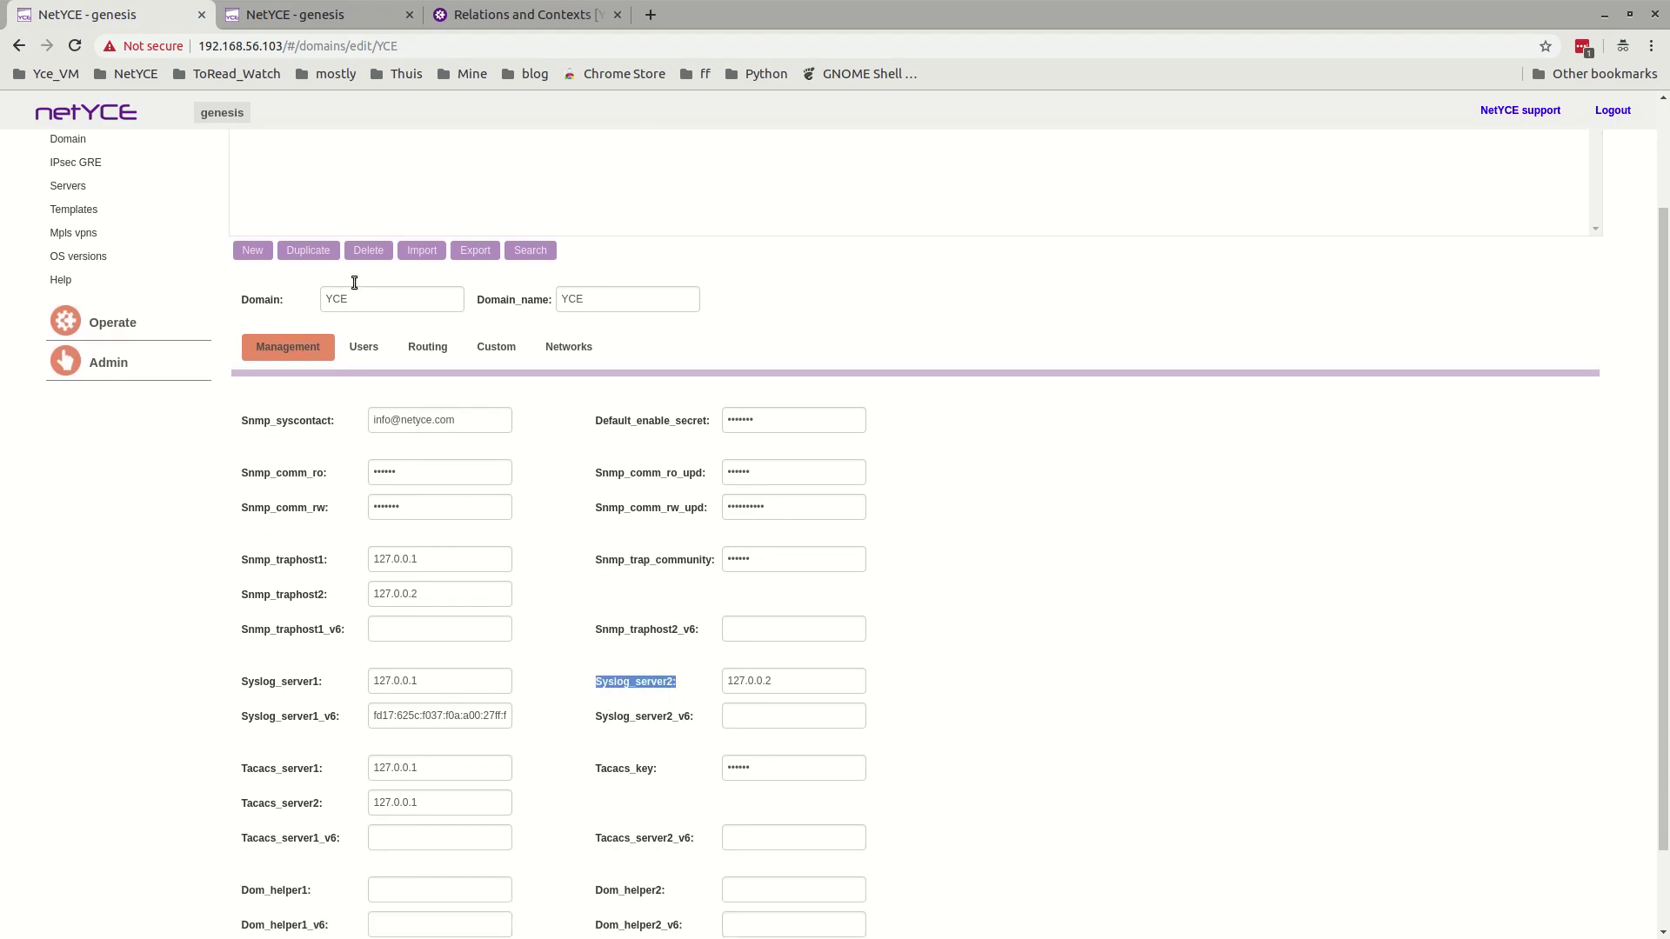
Step: Add <Syslog_server2> as a second command line, evaluate the job for R1, and return to the command editor
{"action": "left_click", "coordinate": [339, 15]}
{"action": "left_click", "coordinate": [250, 234]}
{"action": "key", "text": "Return"}
{"action": "type", "text": "<"}
{"action": "key", "text": "ctrl+v"}
{"action": "type", "text": ">"}
{"action": "left_click", "coordinate": [800, 576]}
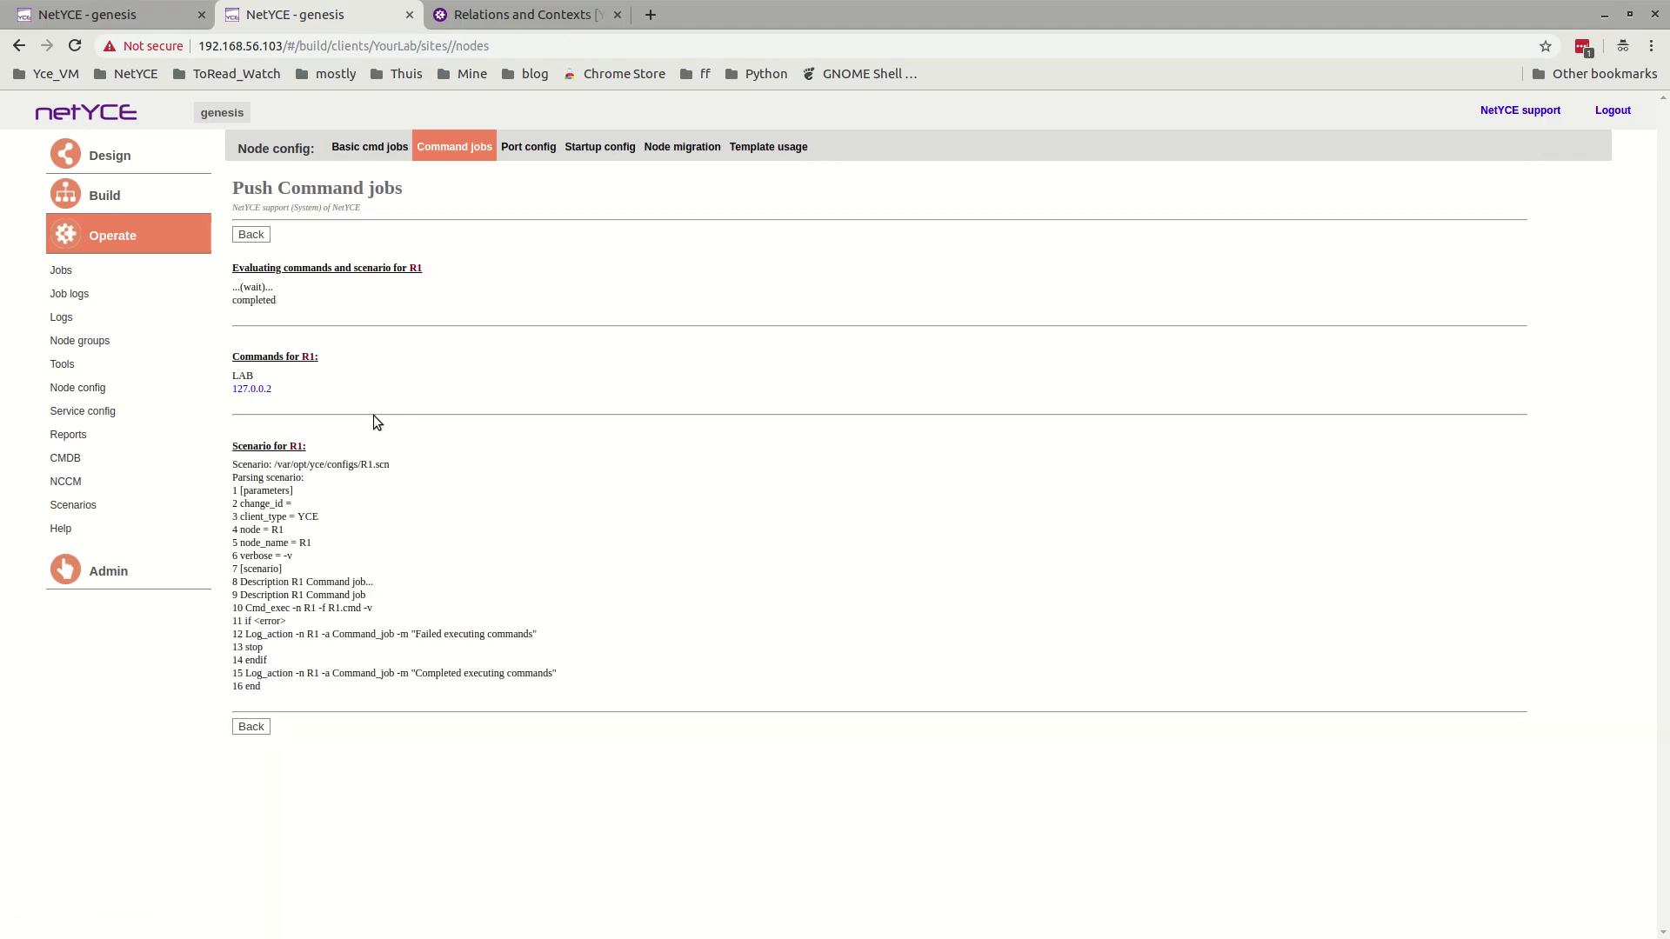
{"action": "double_click", "coordinate": [240, 391]}
{"action": "left_click", "coordinate": [331, 393]}
{"action": "left_click", "coordinate": [251, 728]}
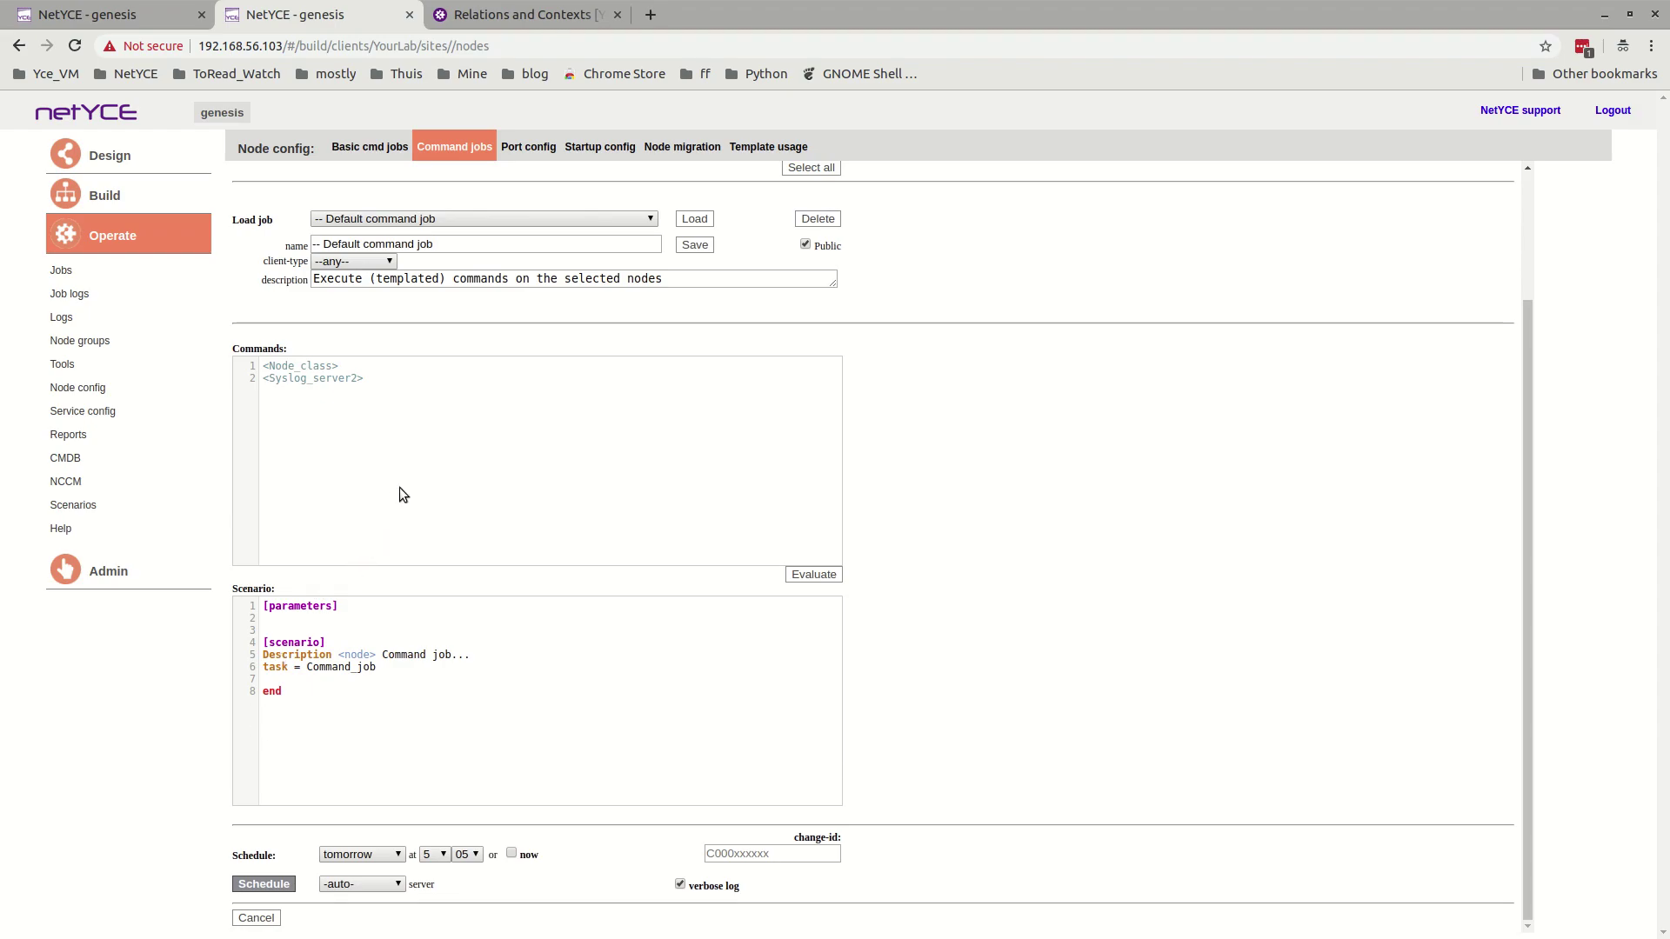
Step: Open the YCE region's settings and select the Dns_server1 parameter name
{"action": "key", "text": "ctrl+Page_Up"}
{"action": "scroll", "coordinate": [425, 512], "scroll_direction": "up", "scroll_amount": 2}
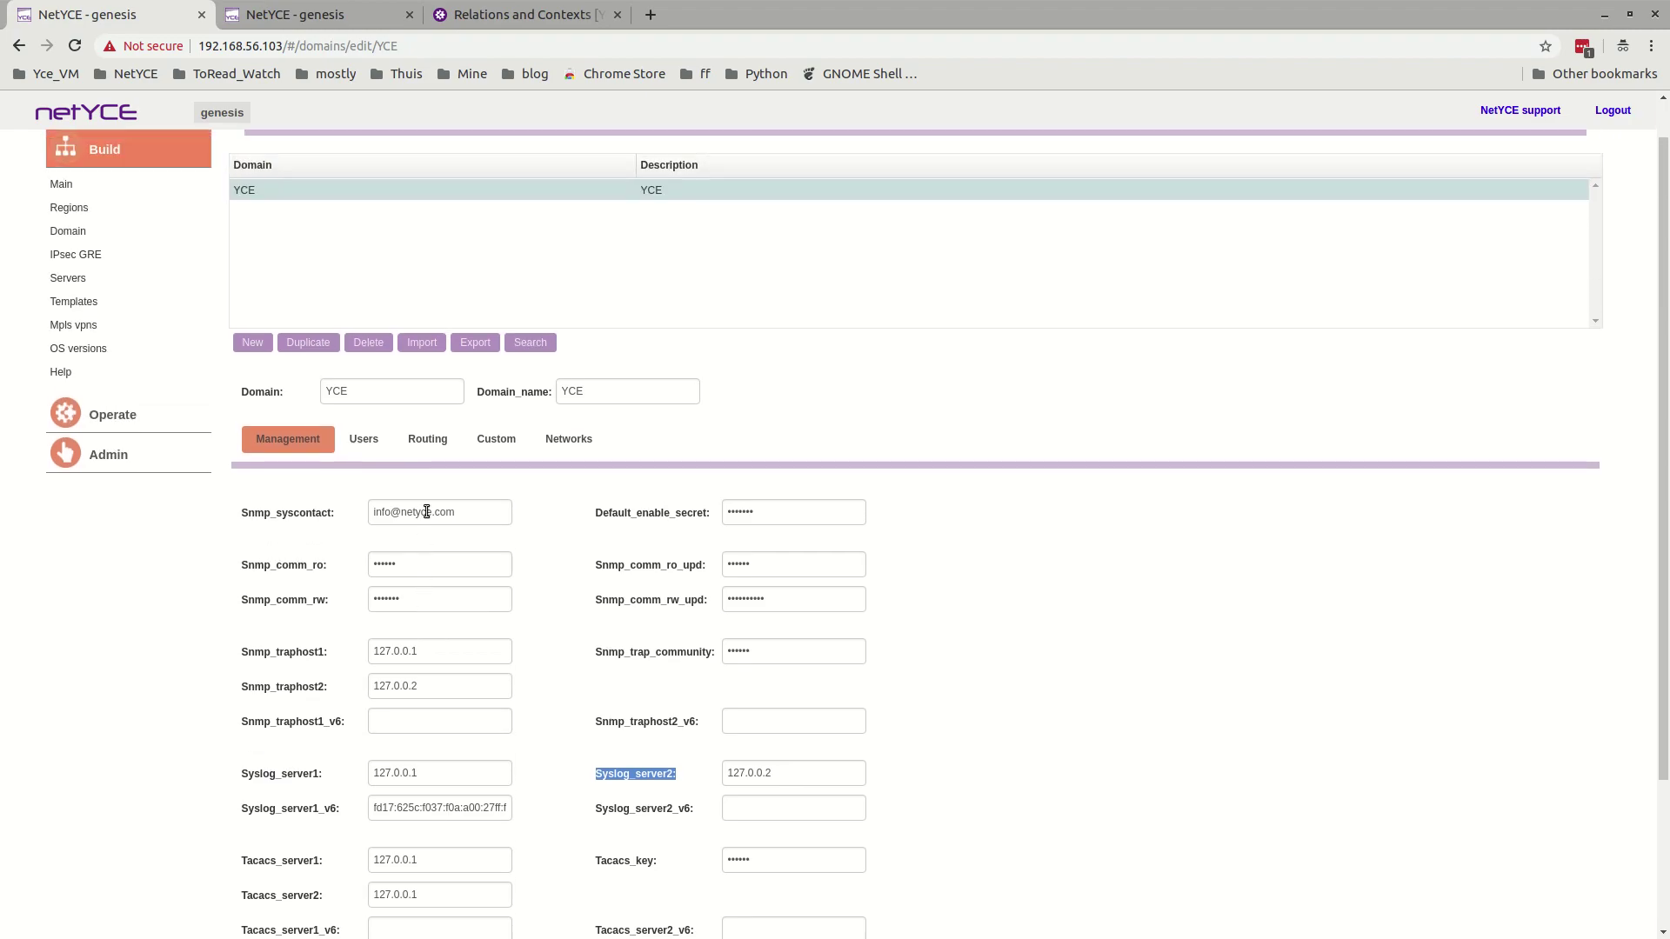
{"action": "left_click", "coordinate": [80, 230]}
{"action": "left_click", "coordinate": [78, 259]}
{"action": "left_click", "coordinate": [295, 254]}
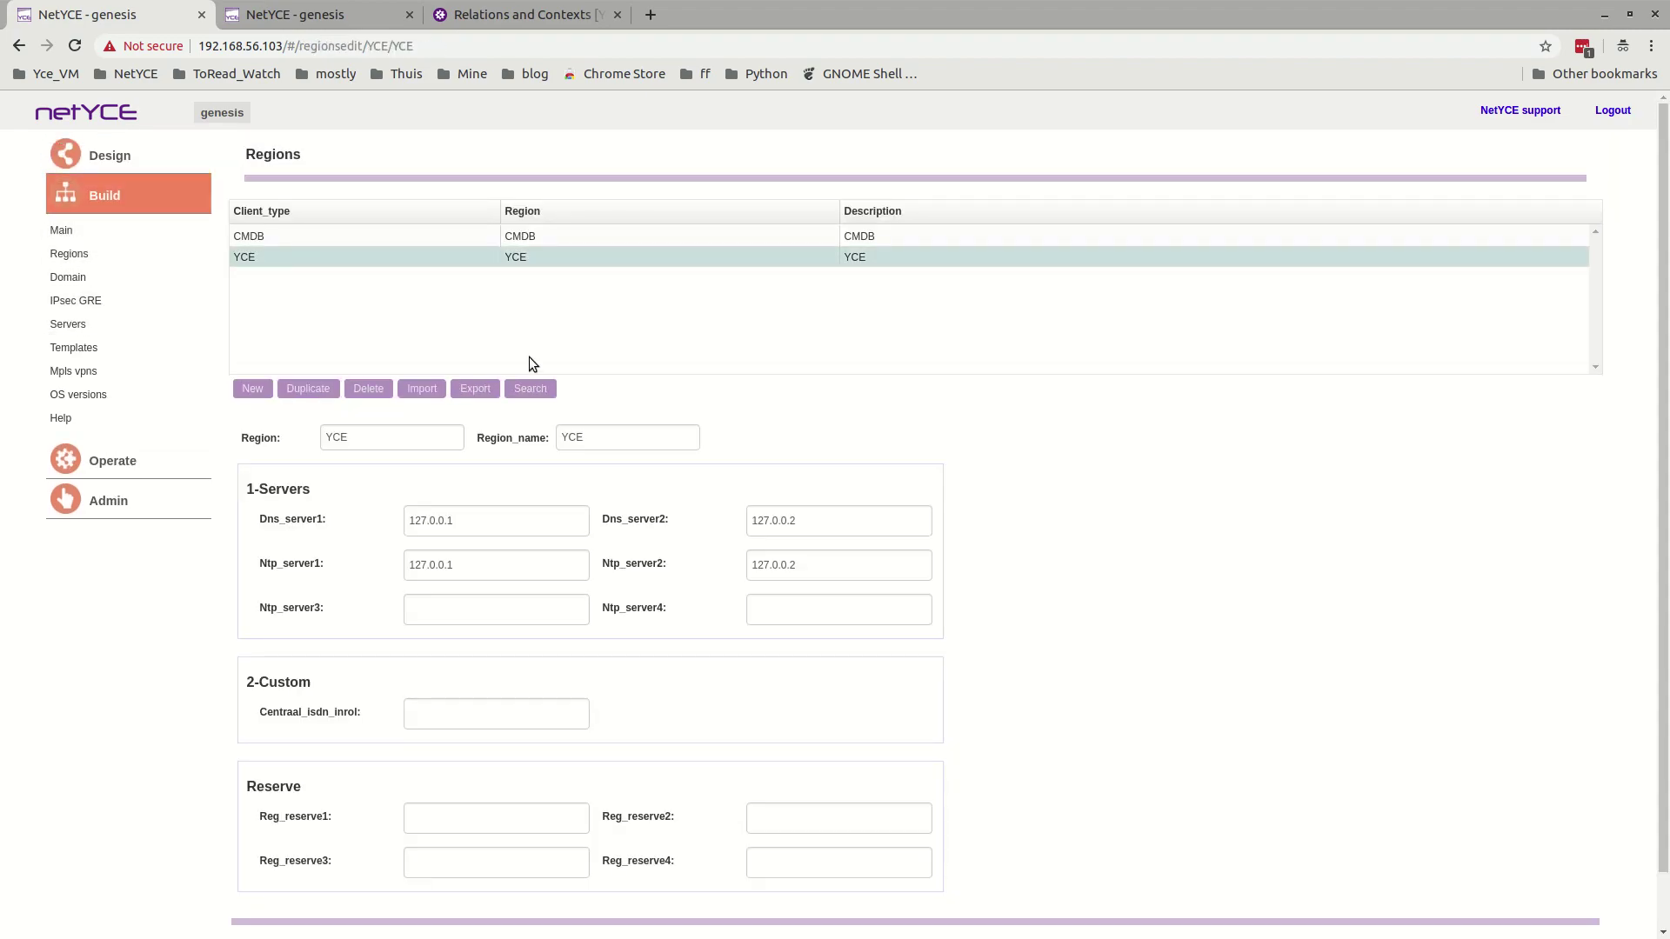
{"action": "double_click", "coordinate": [322, 520]}
Step: Add <Dns_server1> as a third command line, evaluate the job, and return to the command editor
{"action": "left_click", "coordinate": [320, 26]}
{"action": "key", "text": "Return"}
{"action": "type", "text": "<Dns_server1>"}
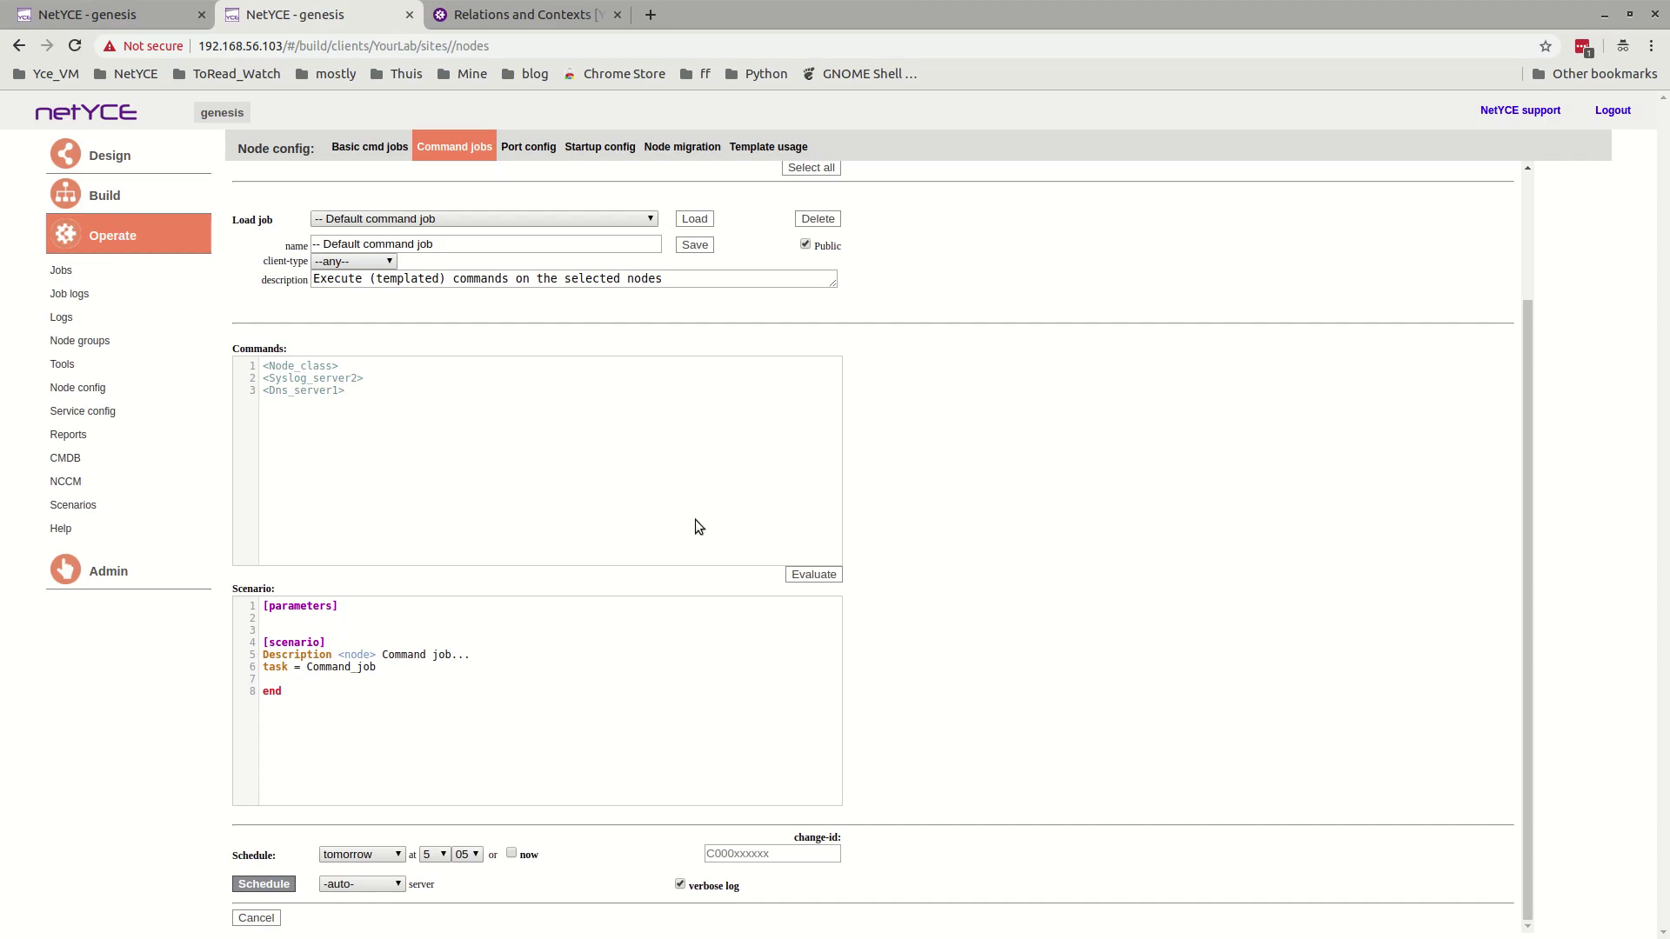
{"action": "left_click", "coordinate": [836, 577]}
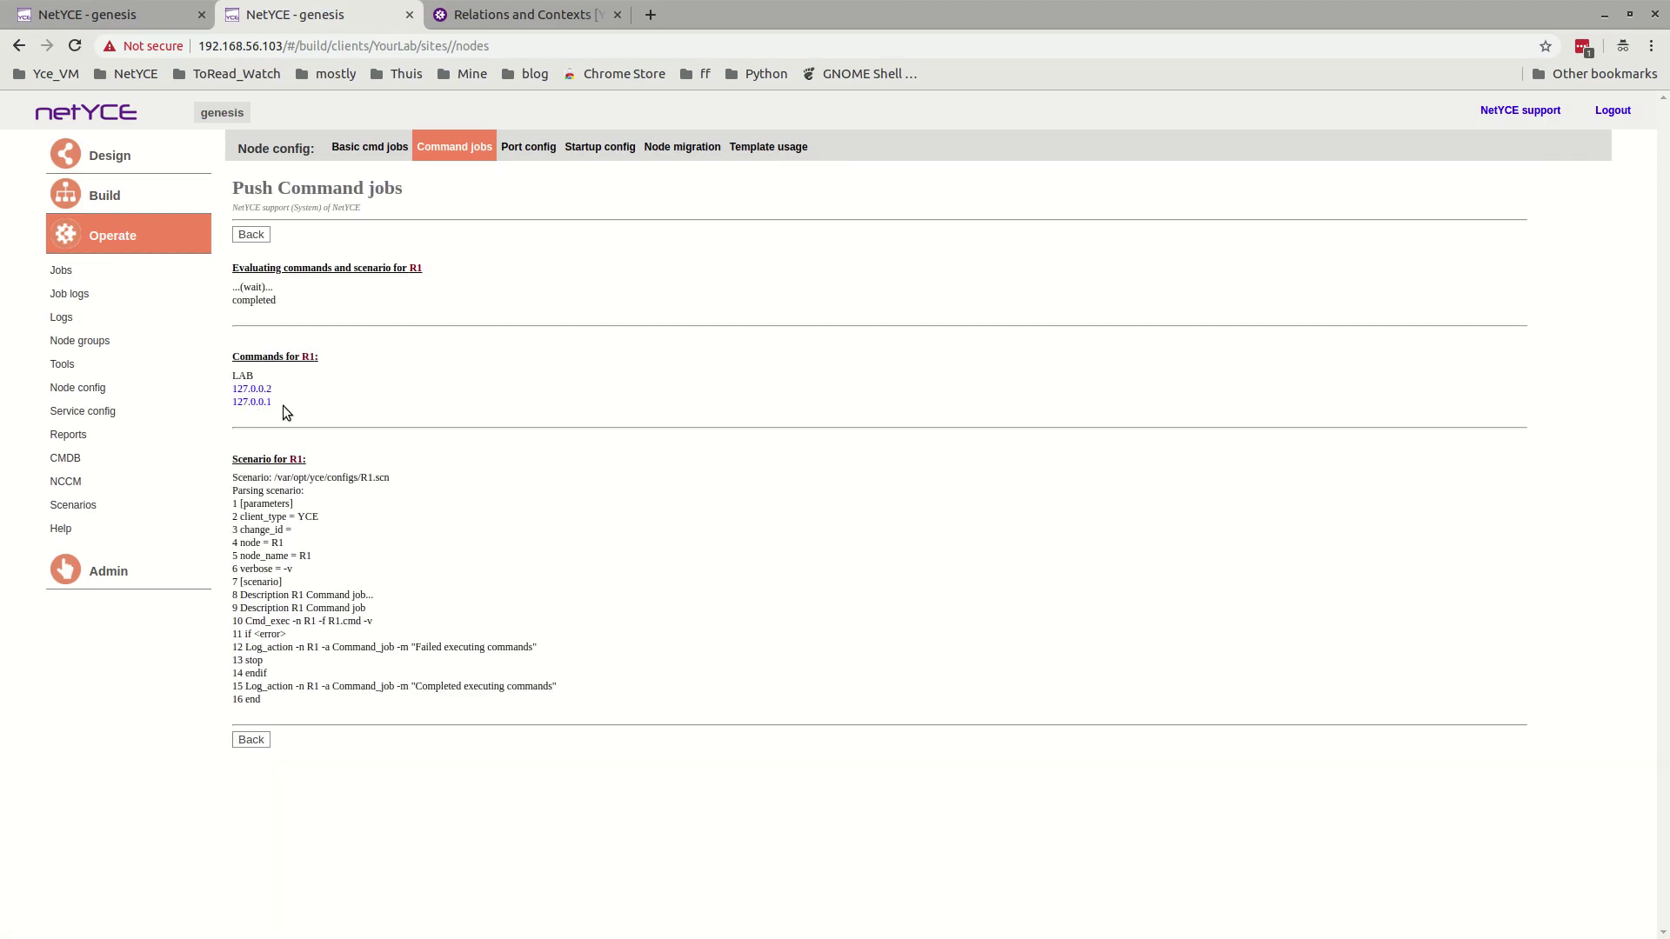
{"action": "left_click", "coordinate": [259, 236]}
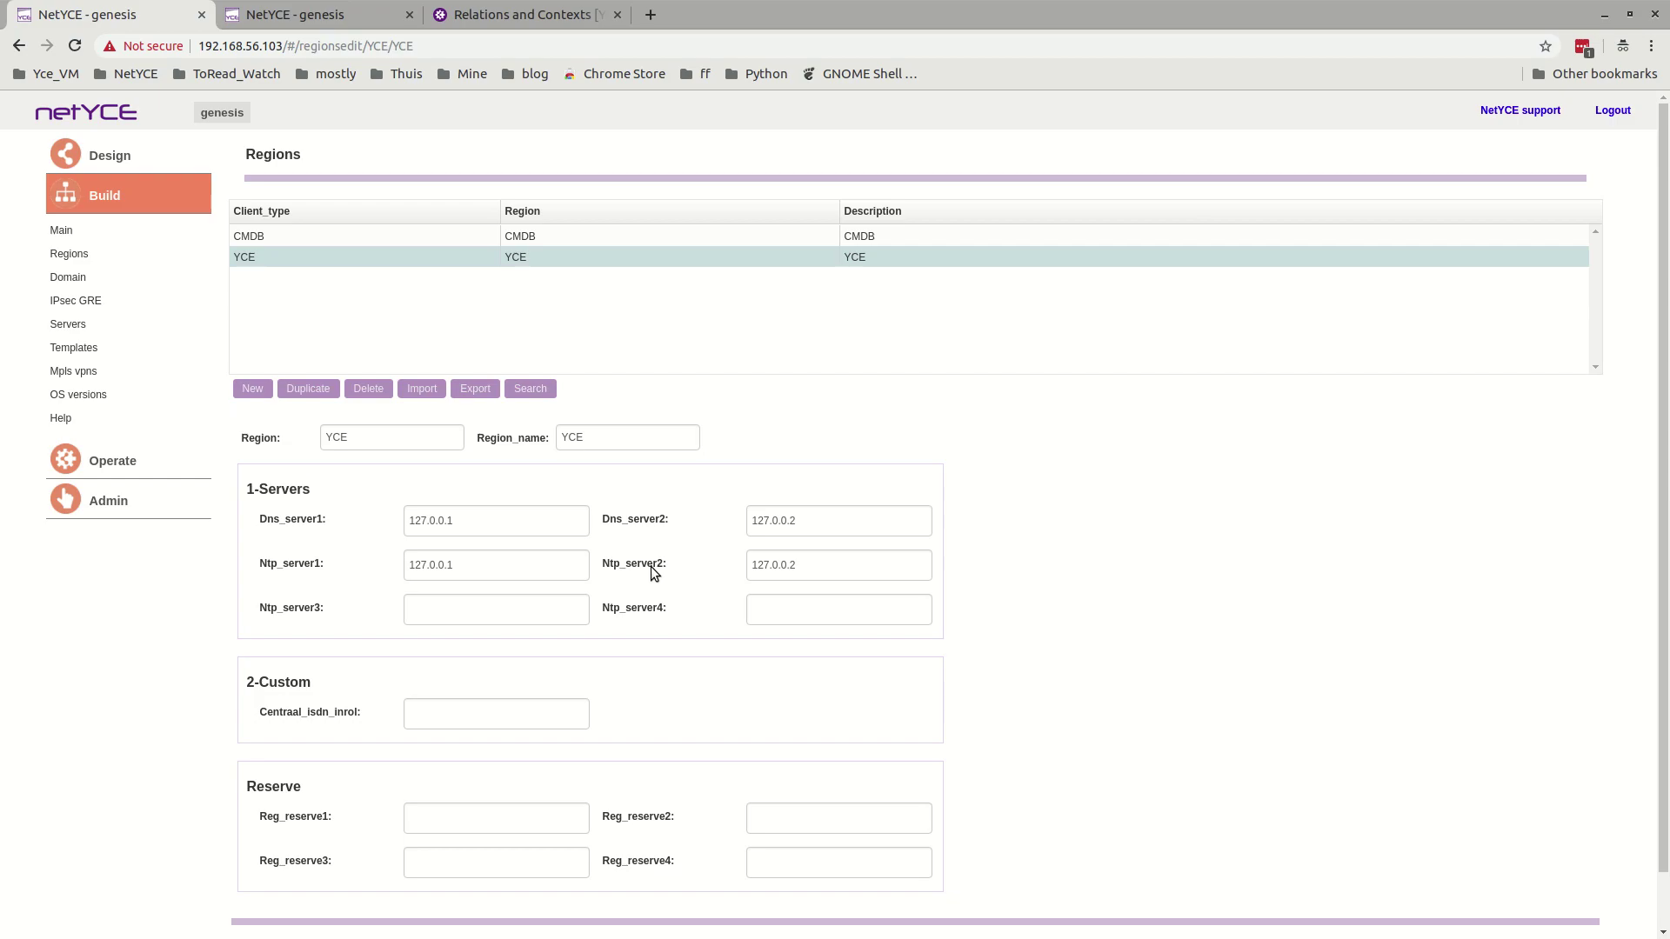
Step: In a duplicate of the command job tab, open the relation test for node r1
{"action": "left_click", "coordinate": [305, 16]}
{"action": "right_click", "coordinate": [305, 16]}
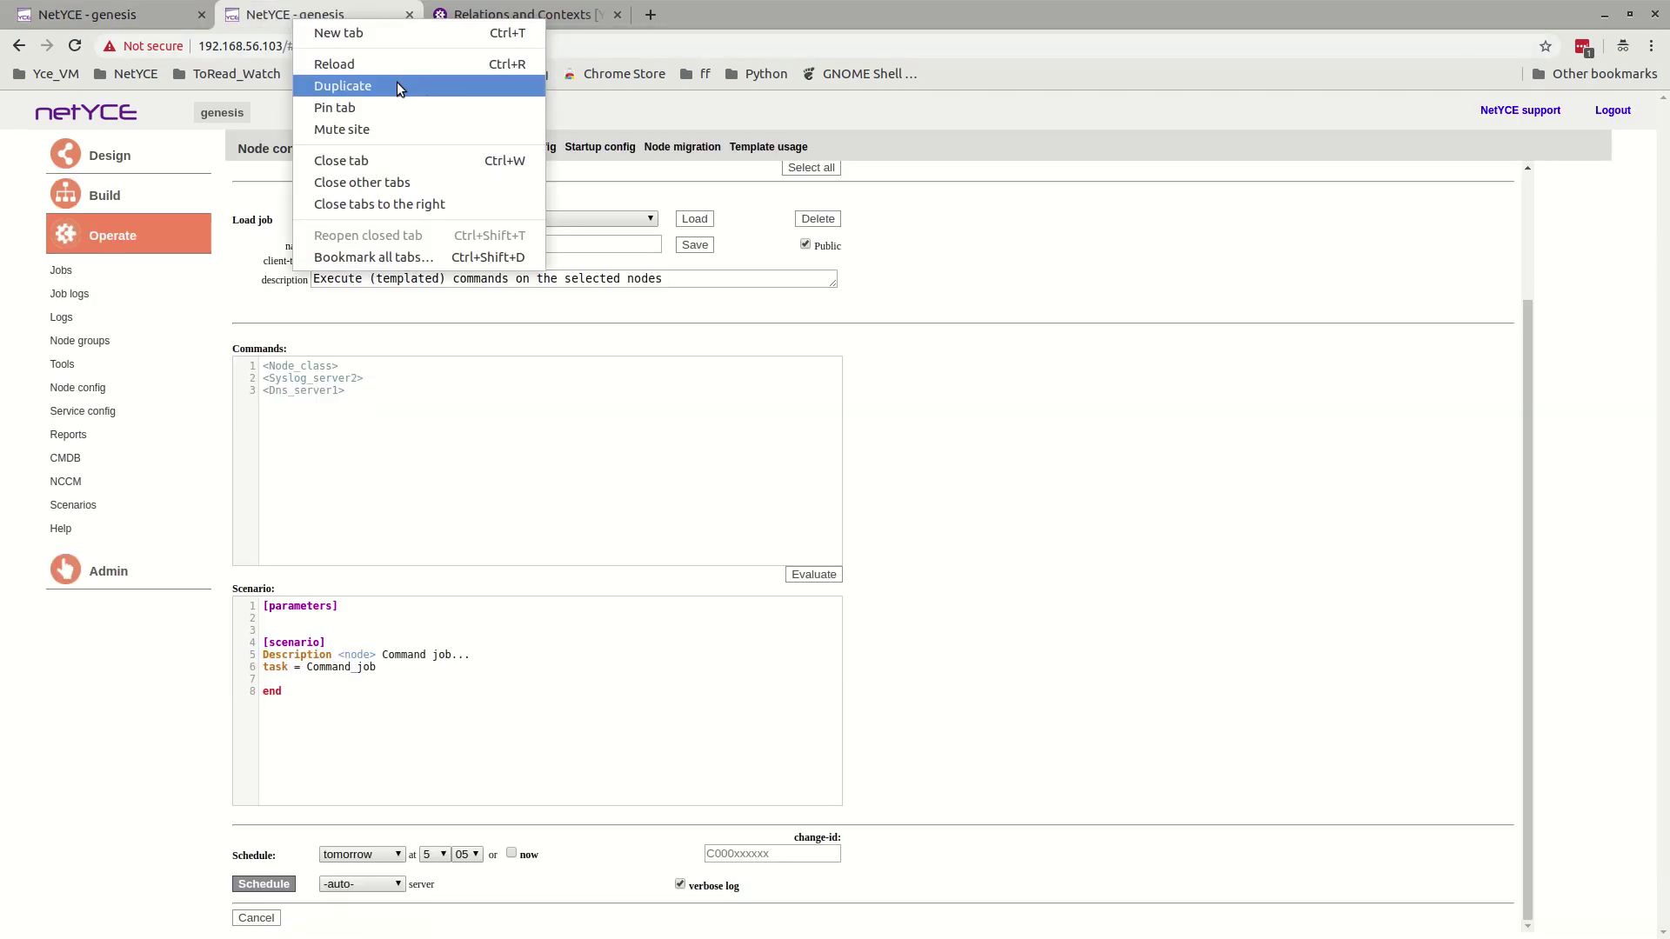
{"action": "left_click", "coordinate": [392, 84]}
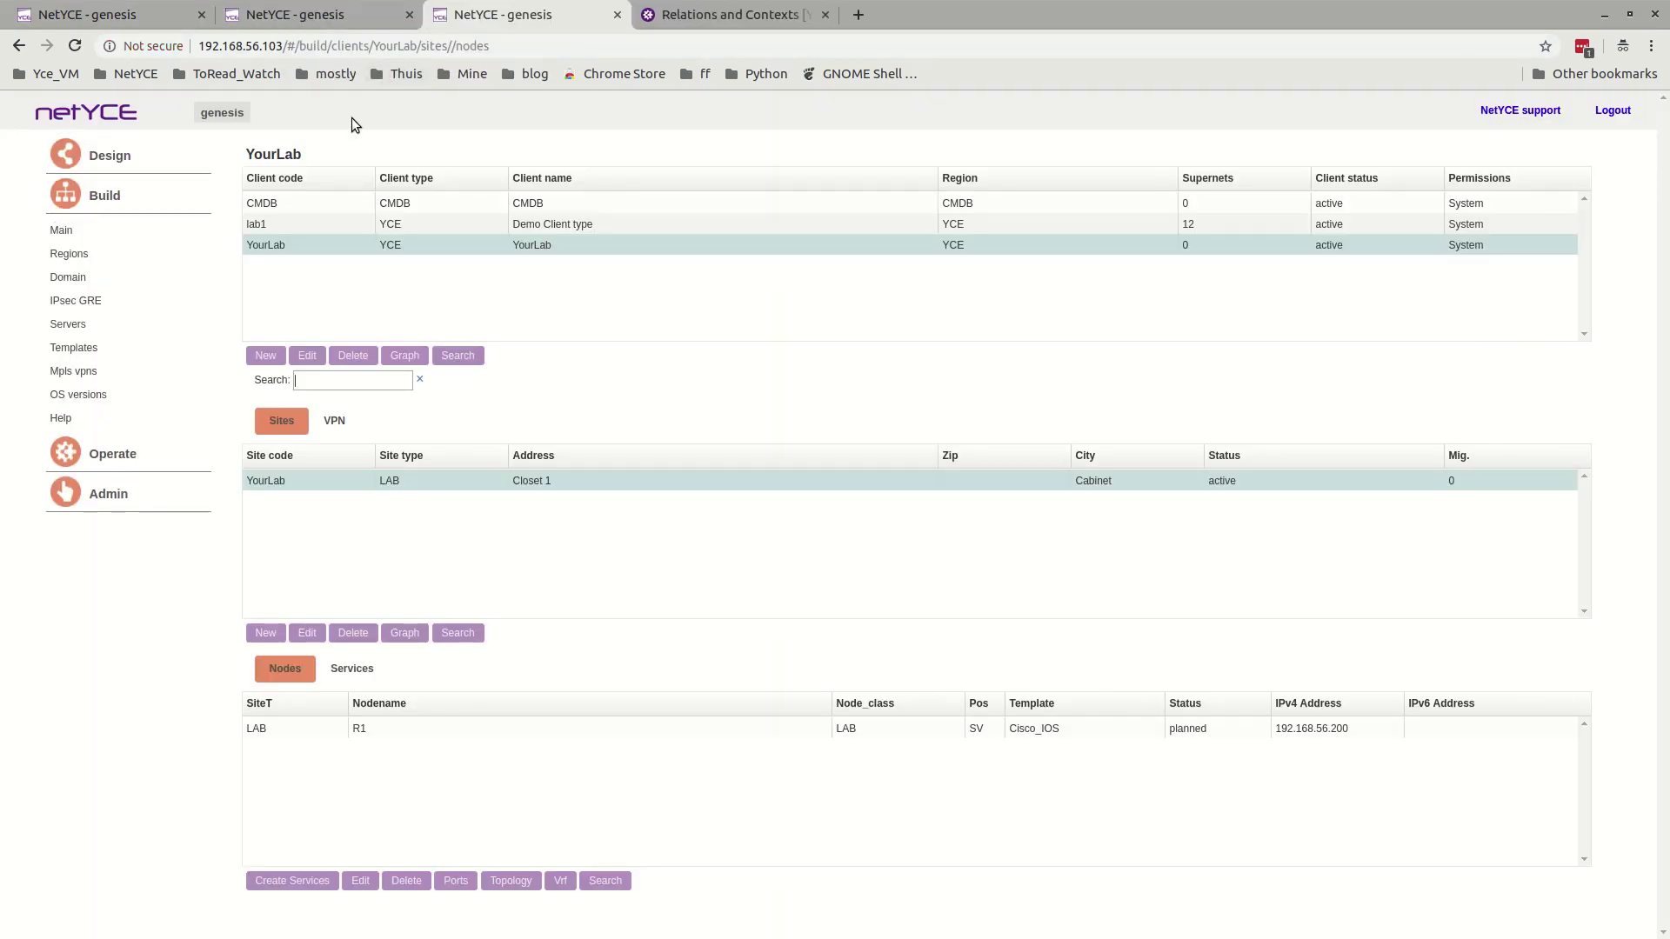
{"action": "left_click", "coordinate": [128, 160]}
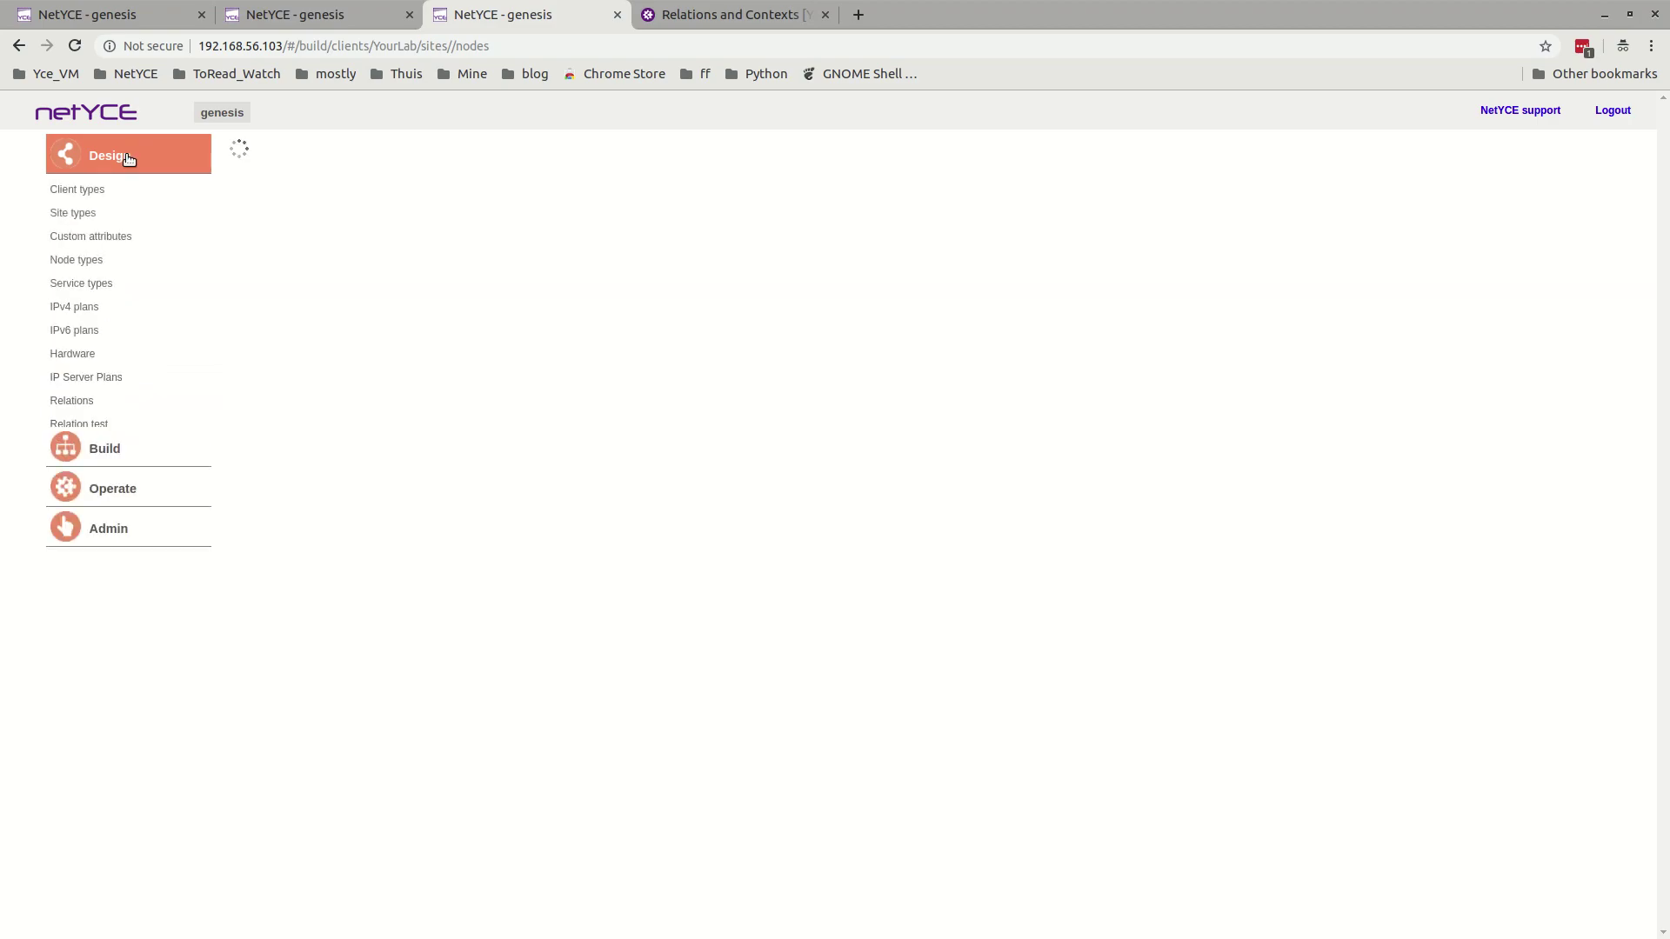
{"action": "left_click", "coordinate": [77, 427]}
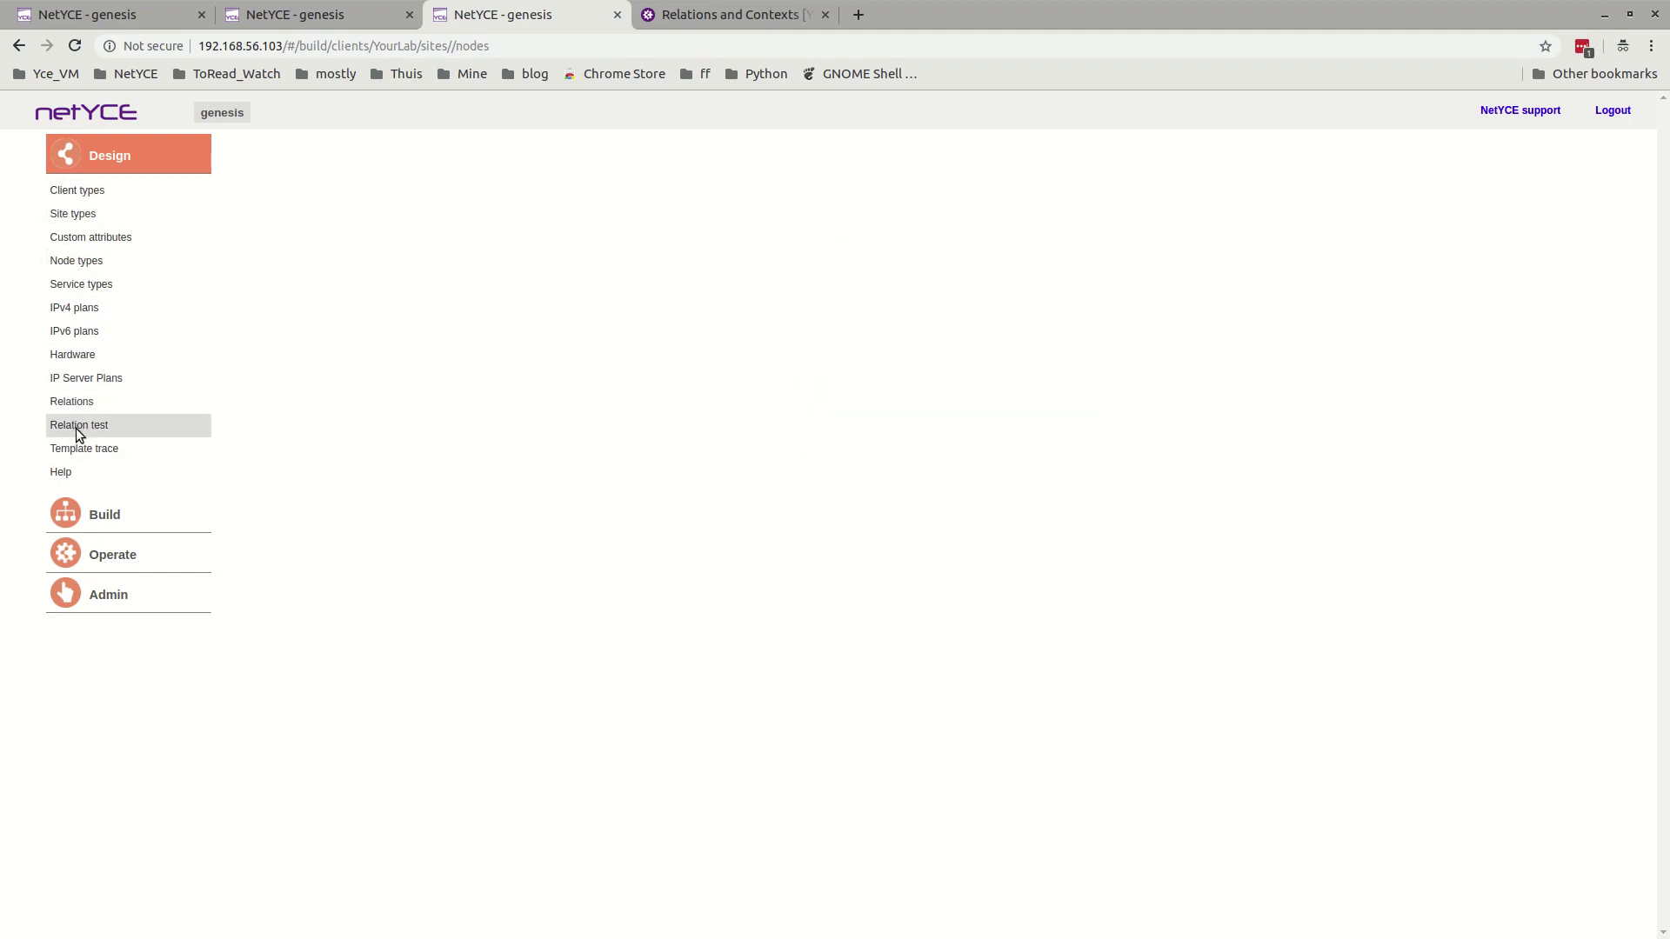
{"action": "type", "text": "R1"}
{"action": "key", "text": "Tab"}
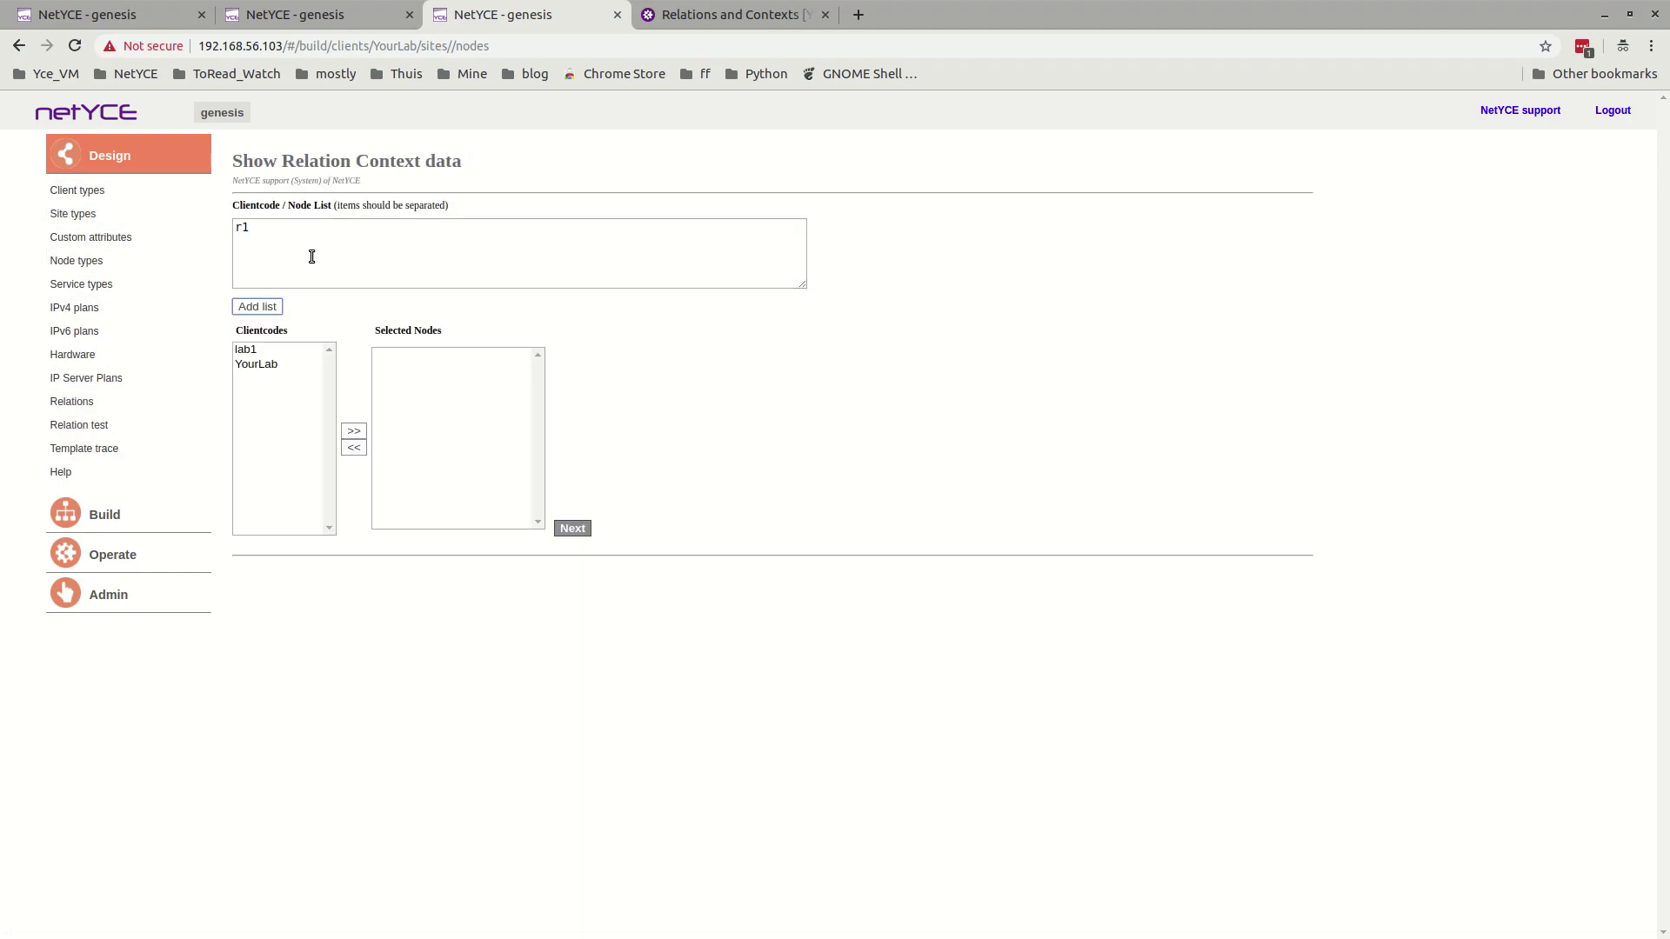
{"action": "key", "text": "Return"}
{"action": "left_click", "coordinate": [388, 351]}
{"action": "double_click", "coordinate": [388, 352]}
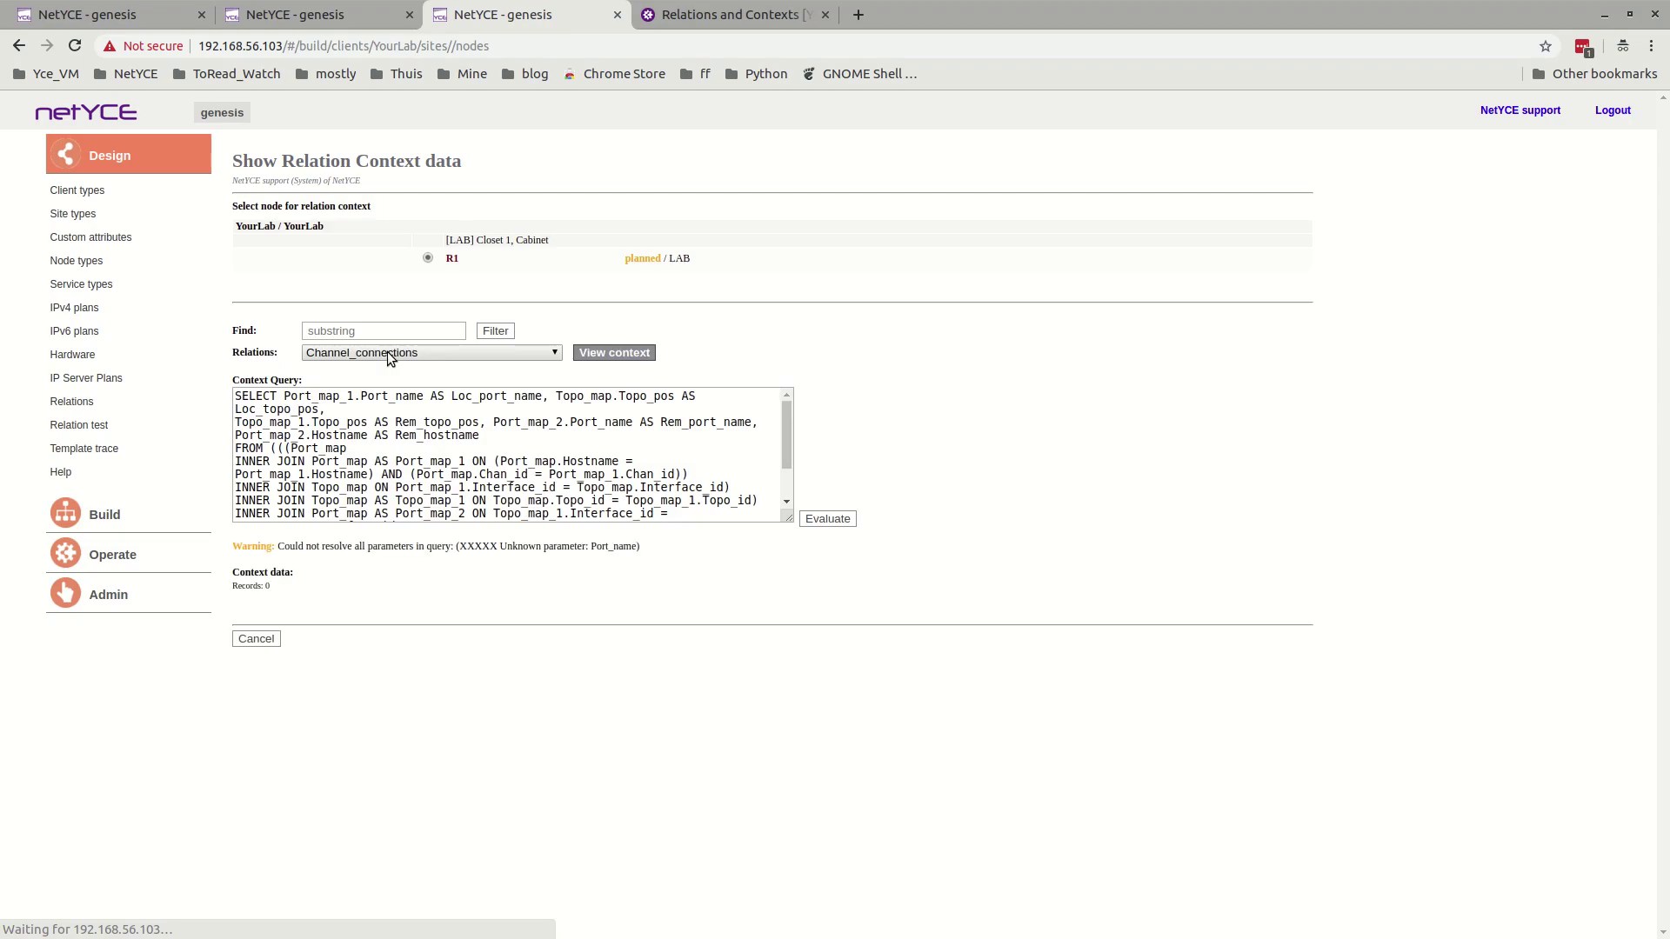
Step: Show the SiteRouter relation for R1 and examine its context query and all context data columns, including Node_class
{"action": "left_click", "coordinate": [388, 356]}
{"action": "scroll", "coordinate": [405, 566], "scroll_direction": "down", "scroll_amount": 10}
{"action": "scroll", "coordinate": [404, 561], "scroll_direction": "down", "scroll_amount": 4}
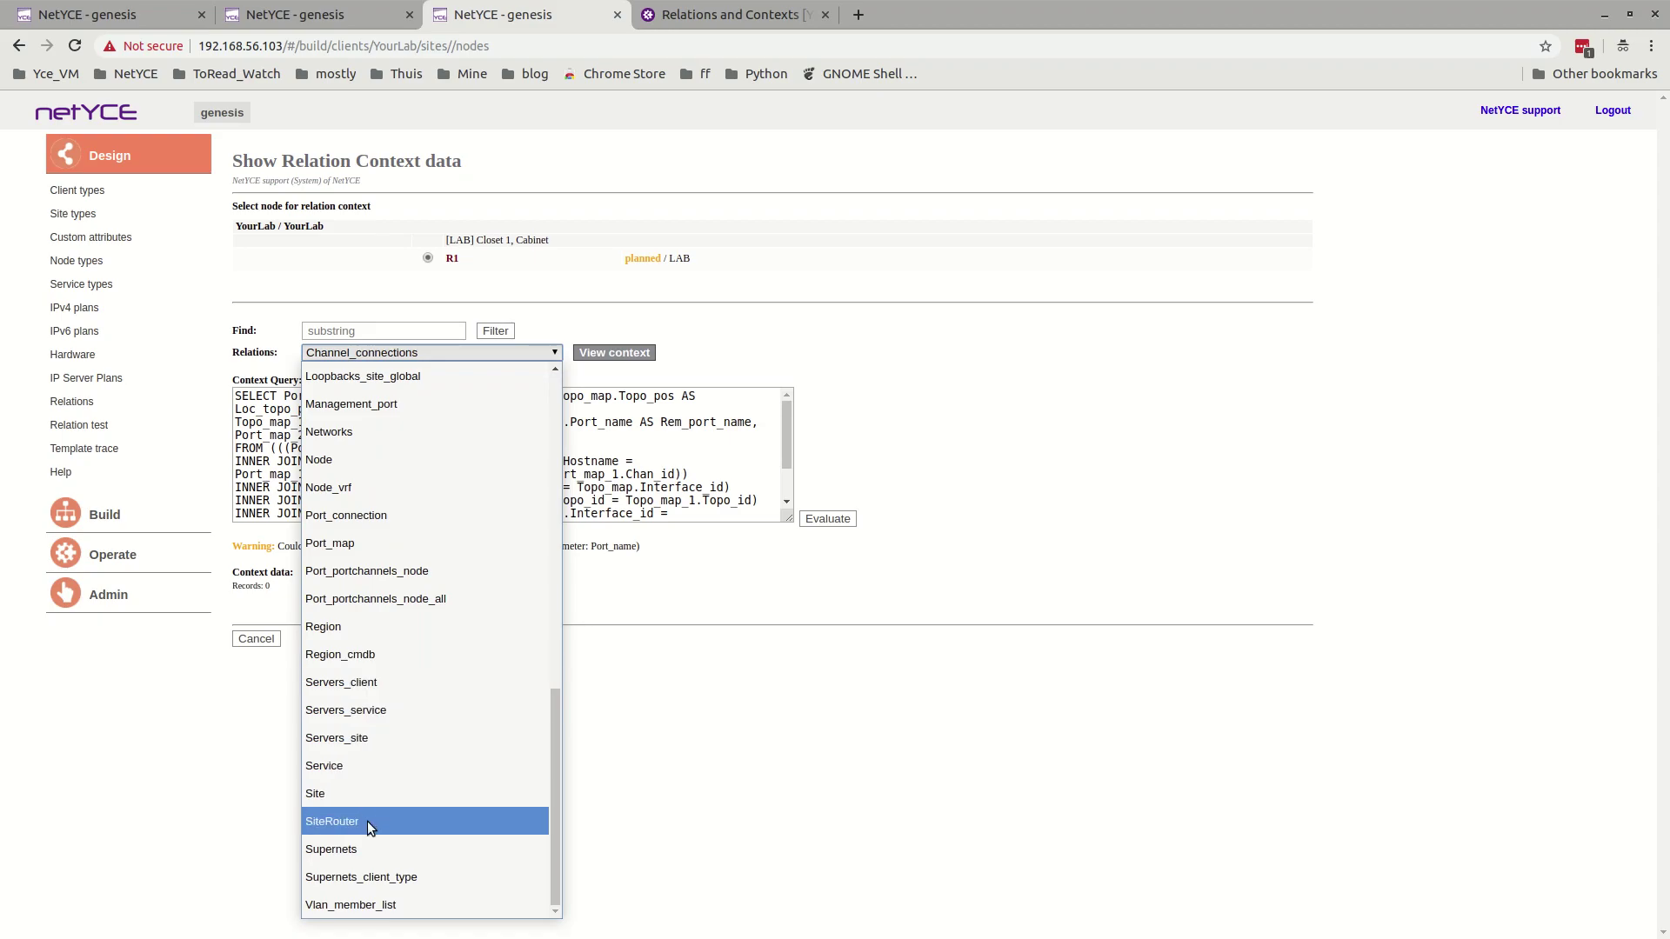
{"action": "left_click", "coordinate": [367, 821]}
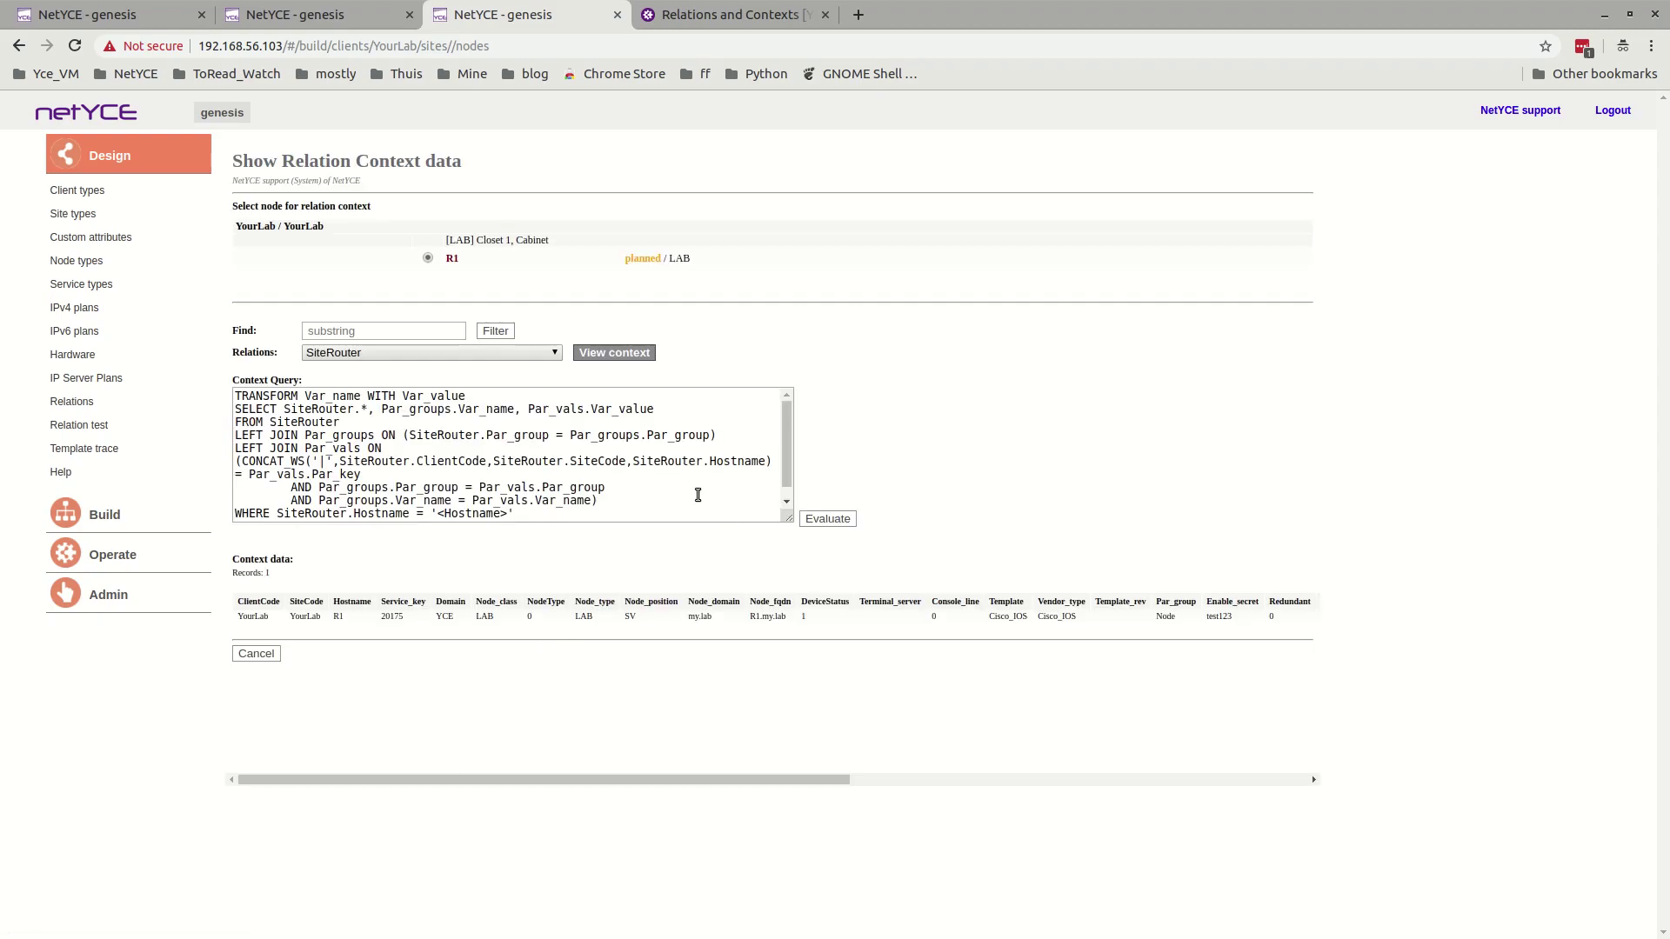
{"action": "scroll", "coordinate": [609, 487], "scroll_direction": "down", "scroll_amount": 1}
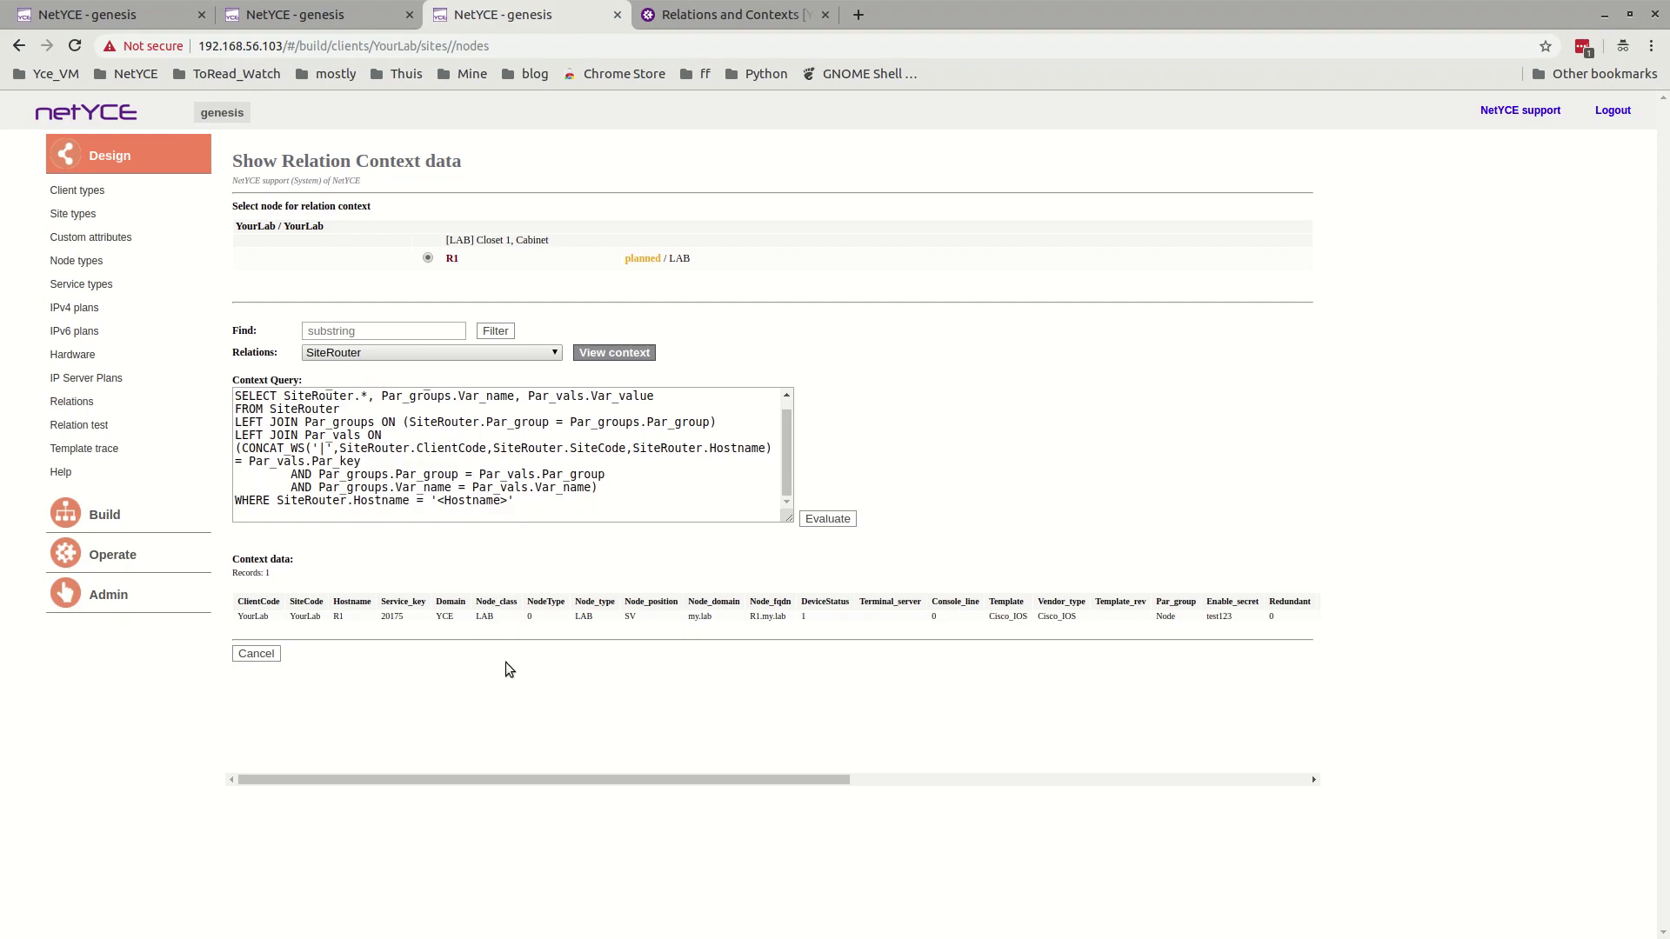
{"action": "scroll", "coordinate": [294, 540], "scroll_direction": "up", "scroll_amount": 5}
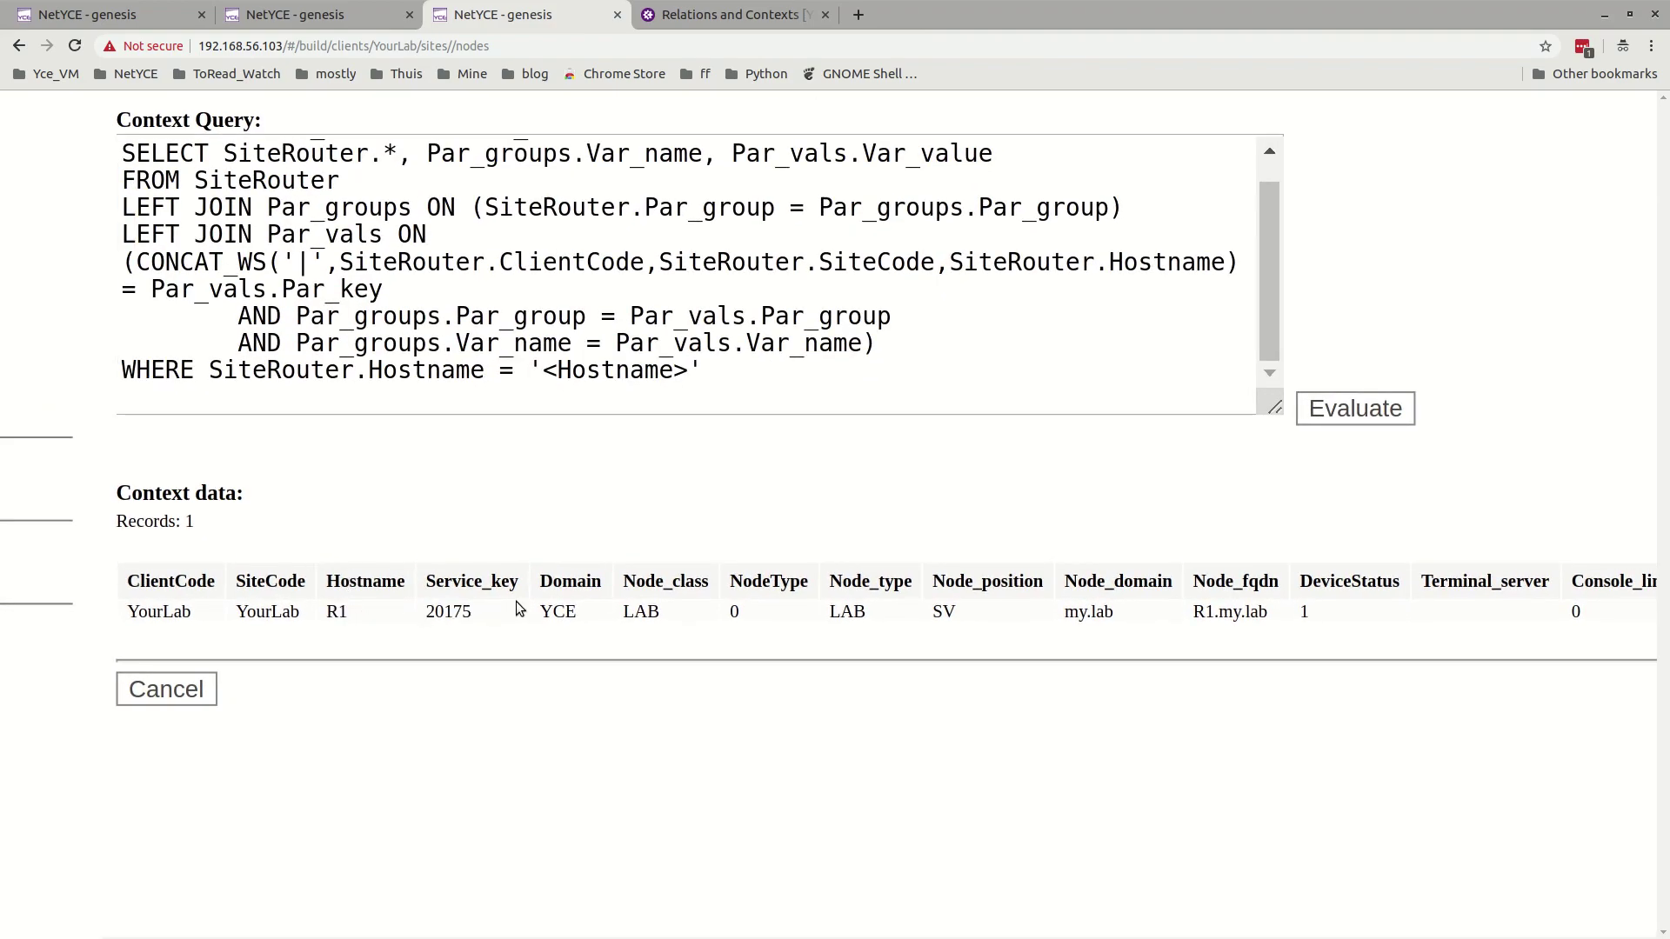
{"action": "double_click", "coordinate": [658, 586]}
{"action": "scroll", "coordinate": [658, 593], "scroll_direction": "right", "scroll_amount": 8}
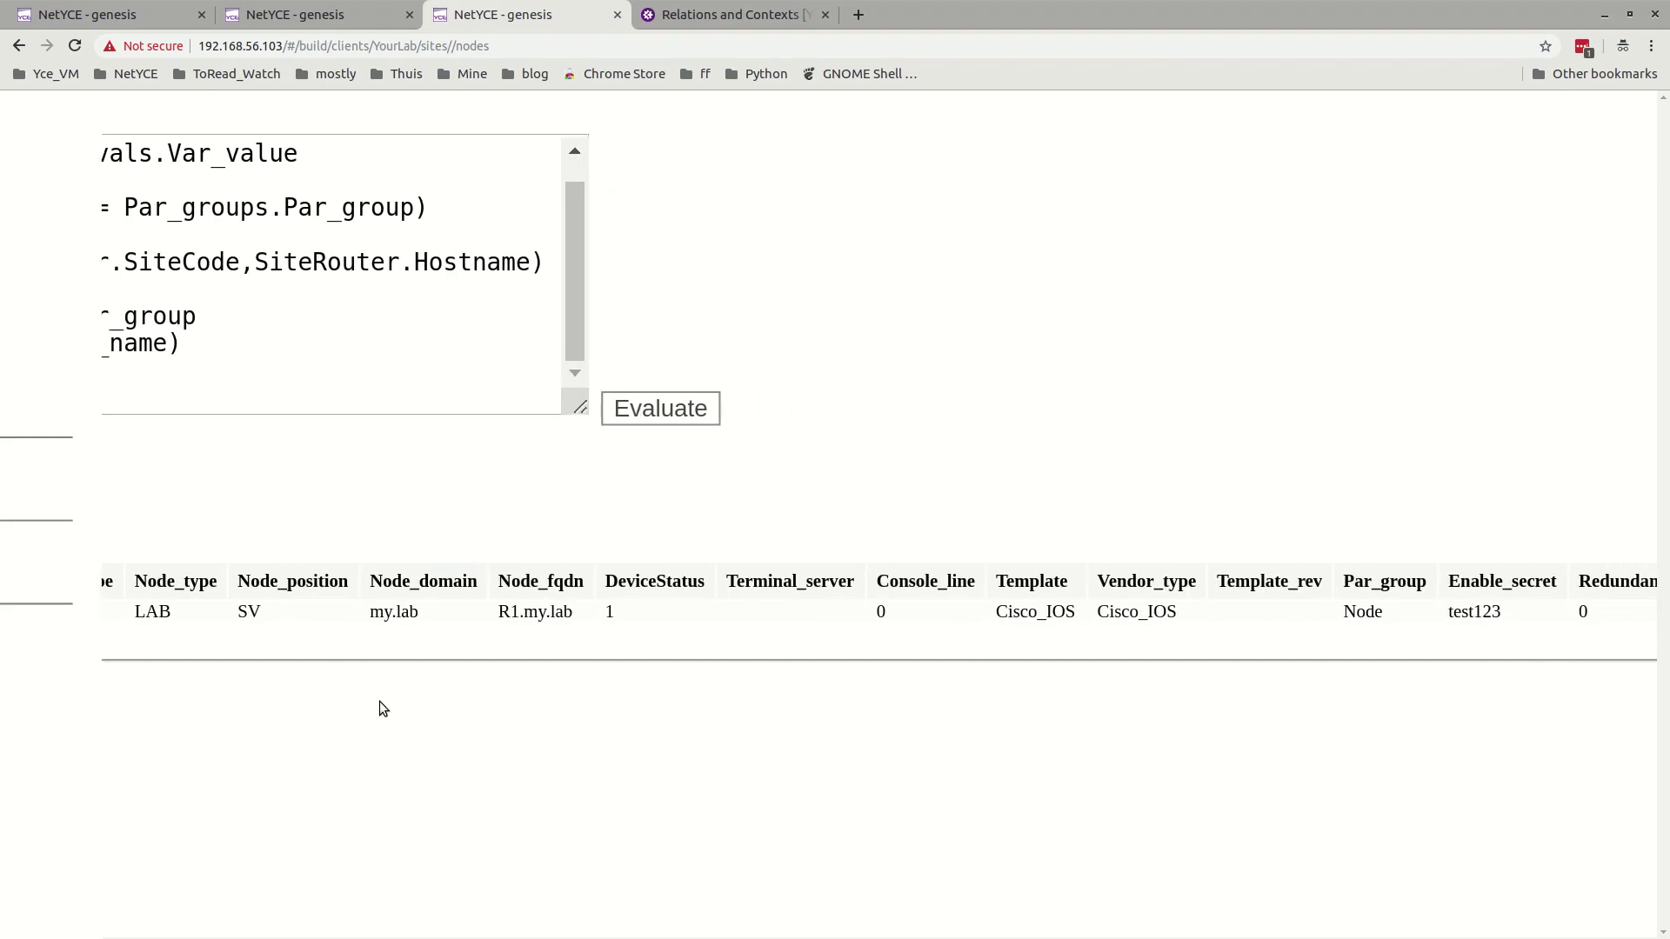
{"action": "scroll", "coordinate": [924, 723], "scroll_direction": "right", "scroll_amount": 6}
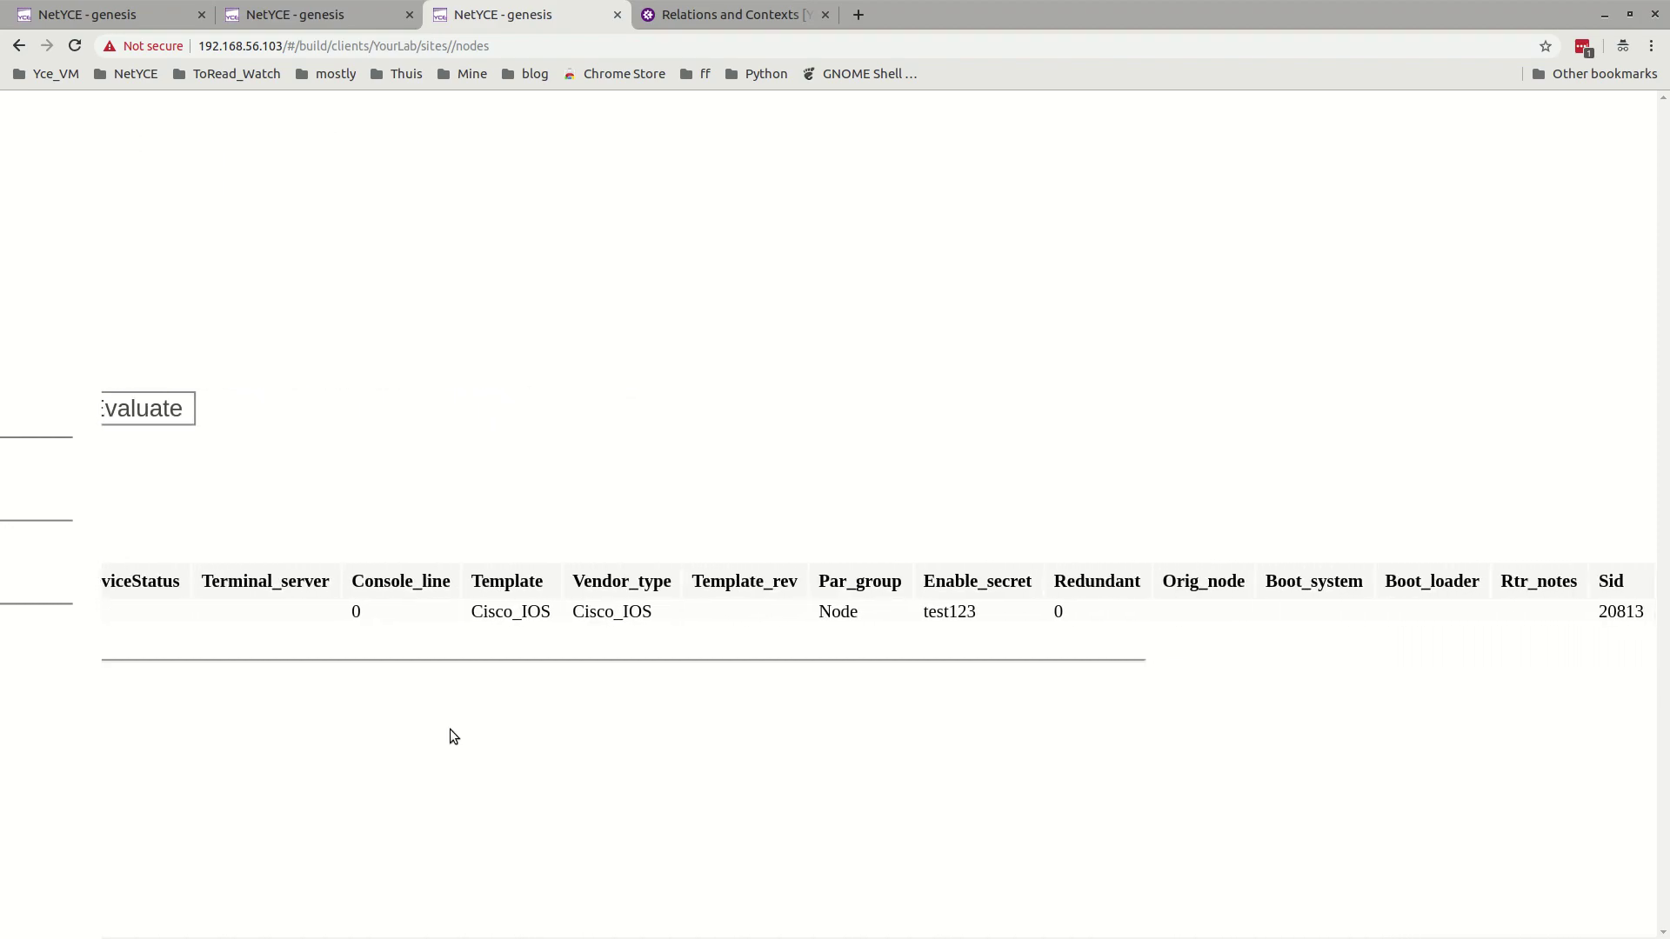
Step: Open the edit form of node R1 in the YourLab site to view its data fields
{"action": "left_click", "coordinate": [134, 29]}
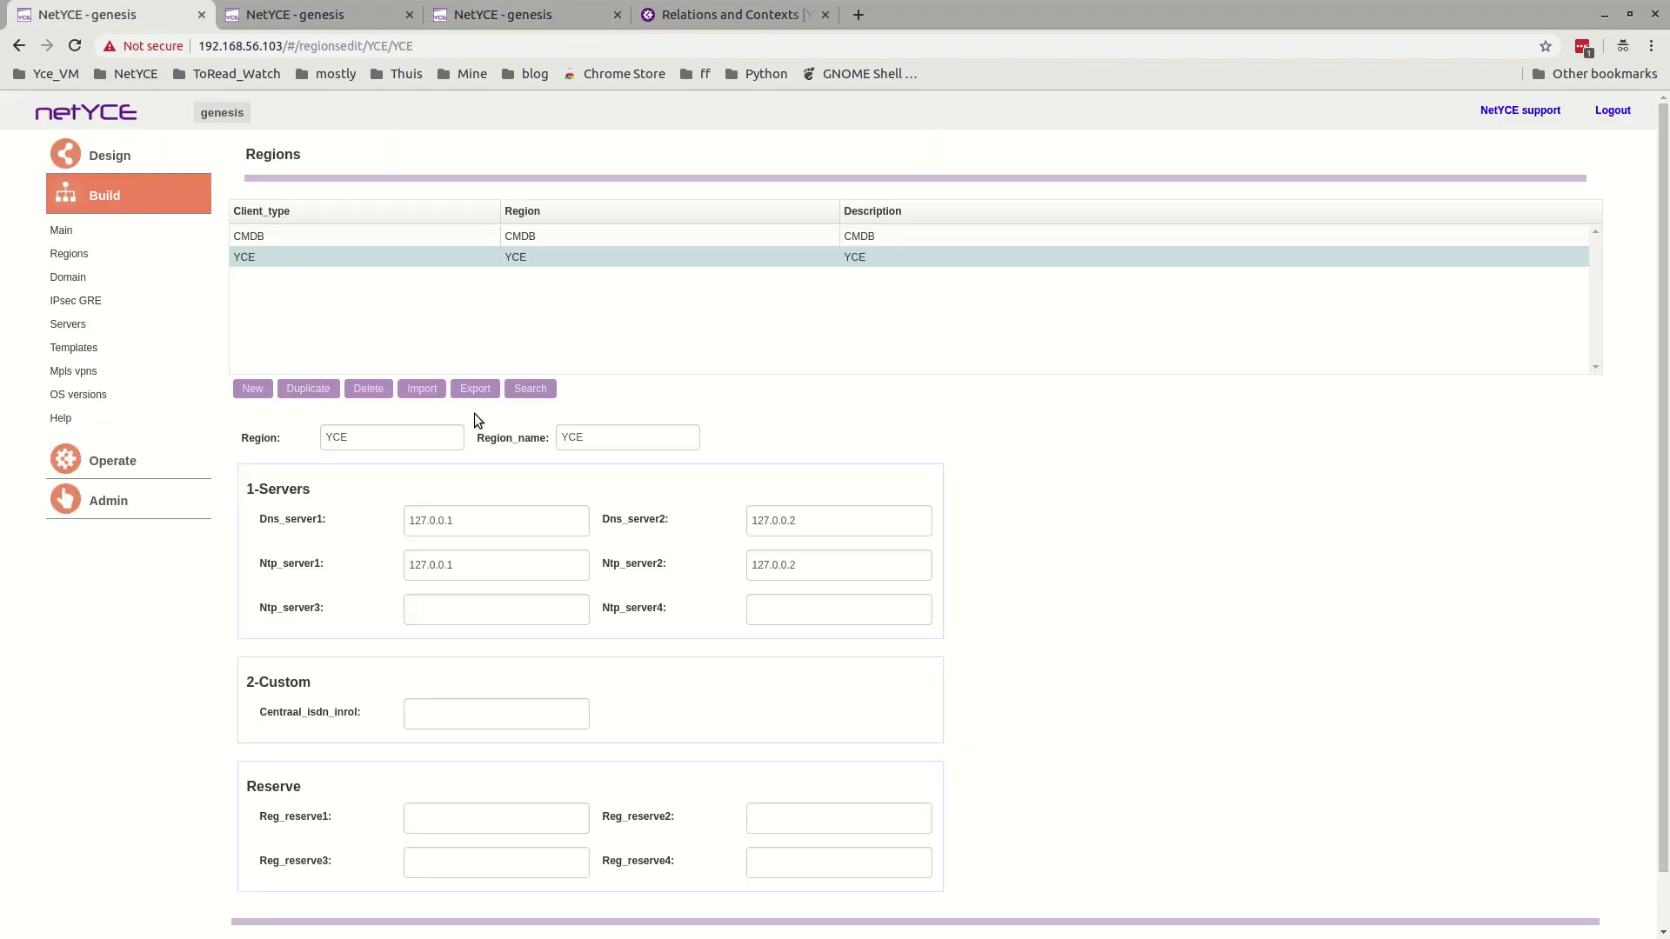
{"action": "left_click", "coordinate": [61, 230]}
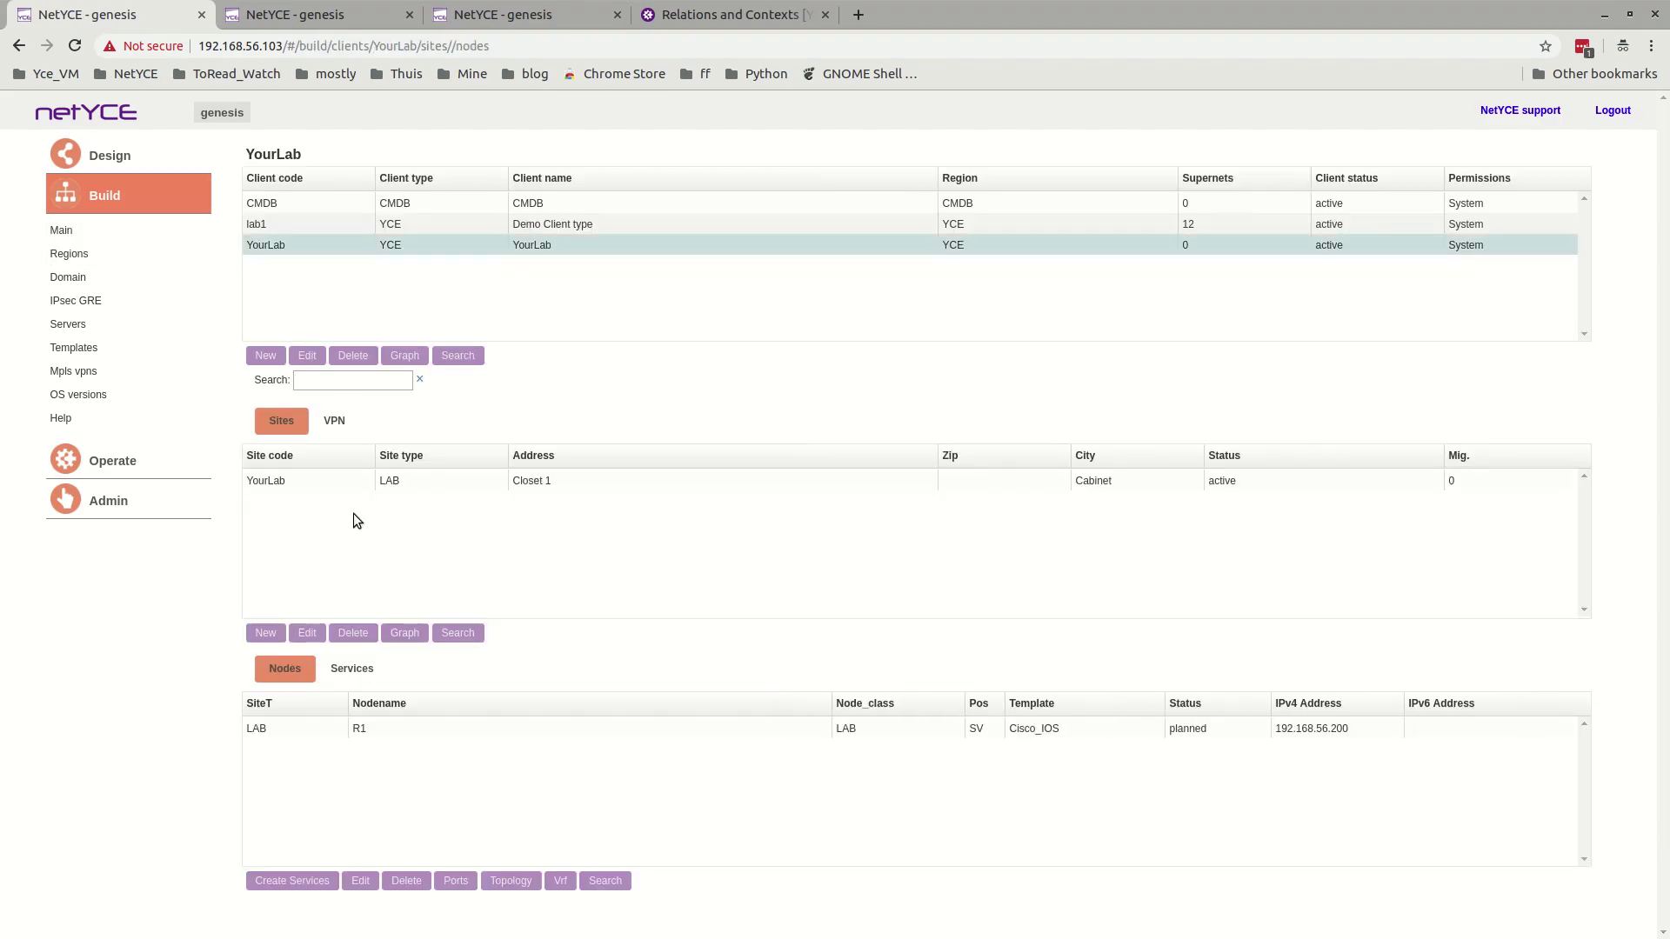
{"action": "double_click", "coordinate": [323, 727]}
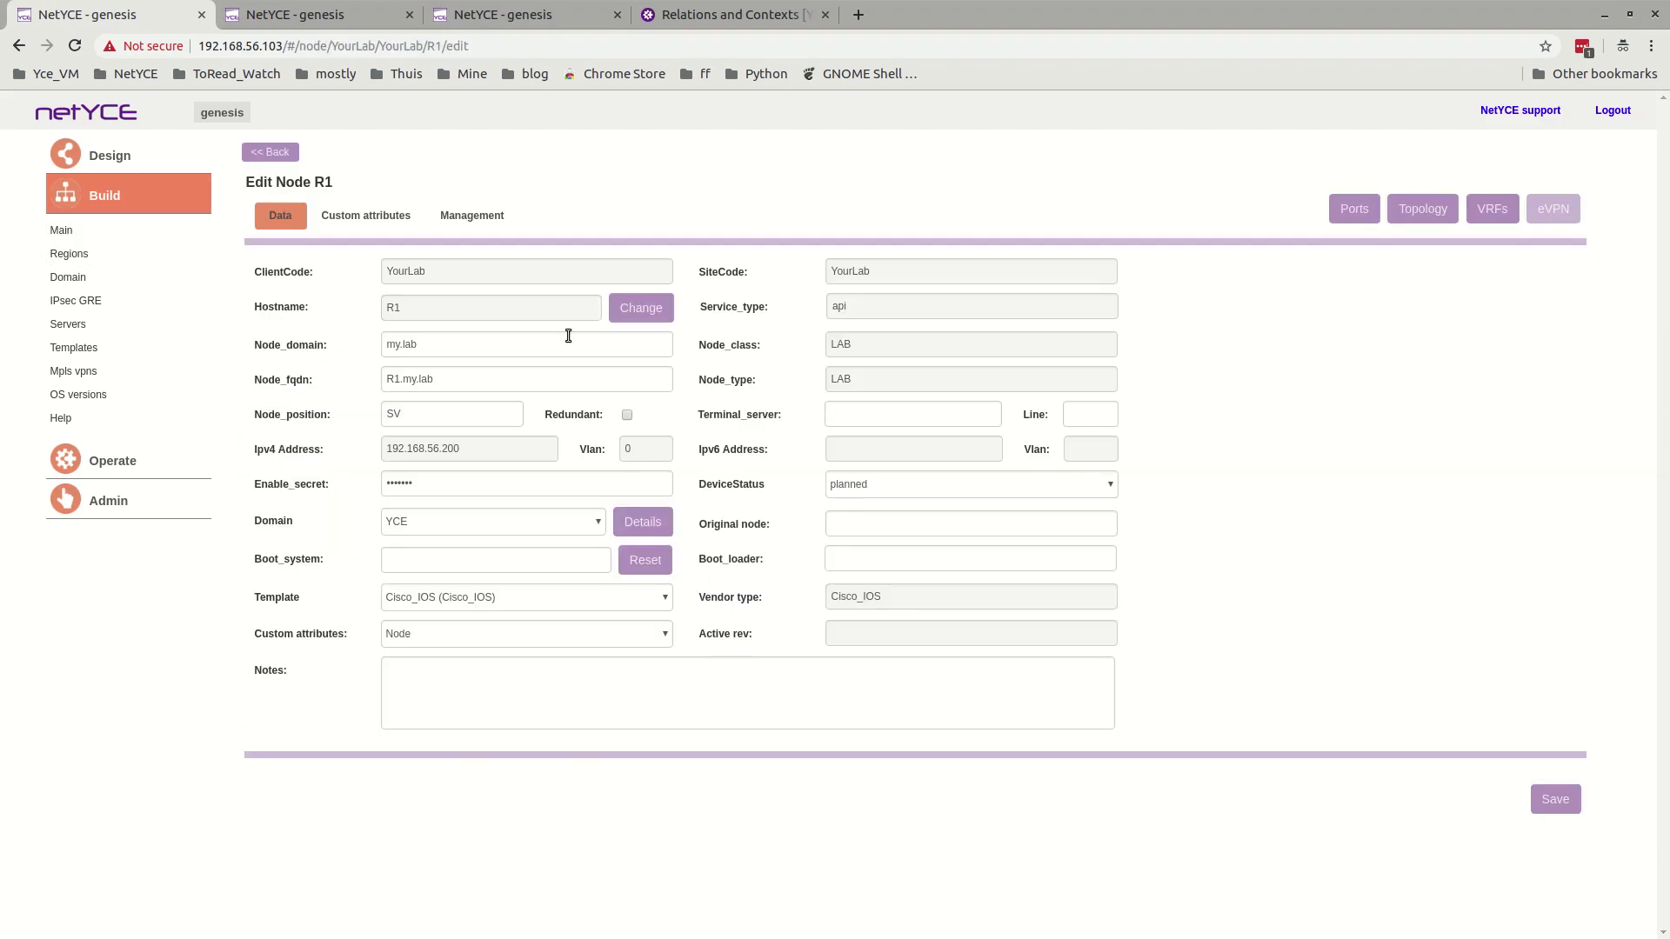
Step: Return to the relation test and examine the remaining SiteRouter context data columns for R1
{"action": "left_click", "coordinate": [501, 23]}
{"action": "scroll", "coordinate": [711, 765], "scroll_direction": "right", "scroll_amount": 5}
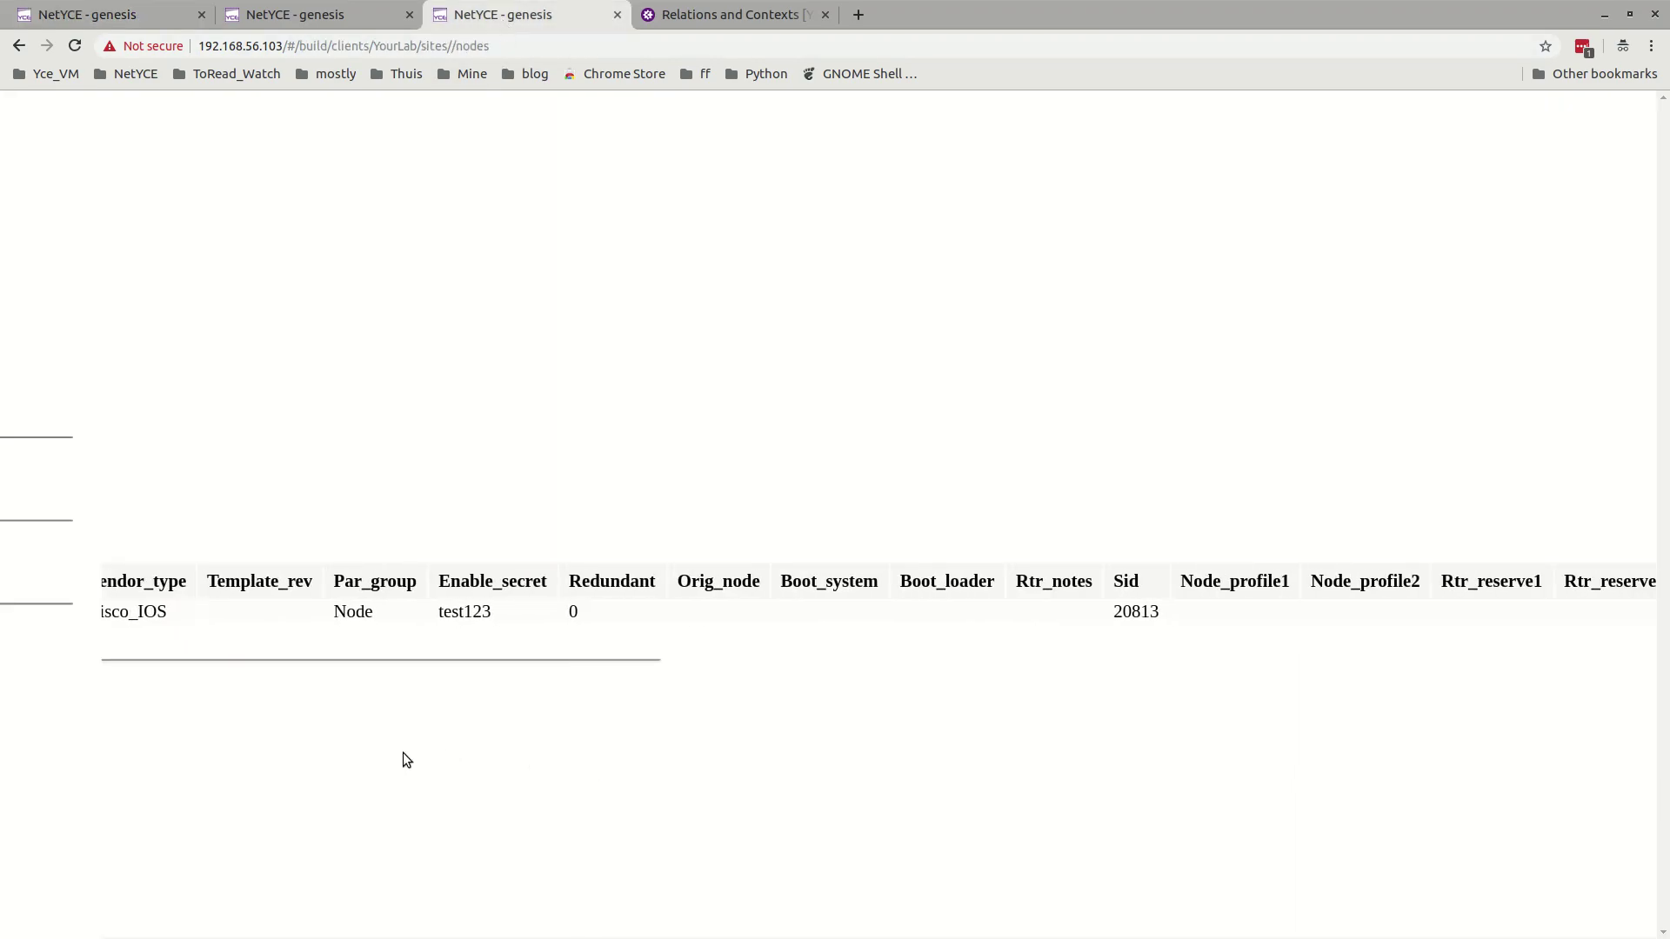
{"action": "scroll", "coordinate": [461, 587], "scroll_direction": "down", "scroll_amount": 1}
{"action": "scroll", "coordinate": [460, 591], "scroll_direction": "down", "scroll_amount": 5}
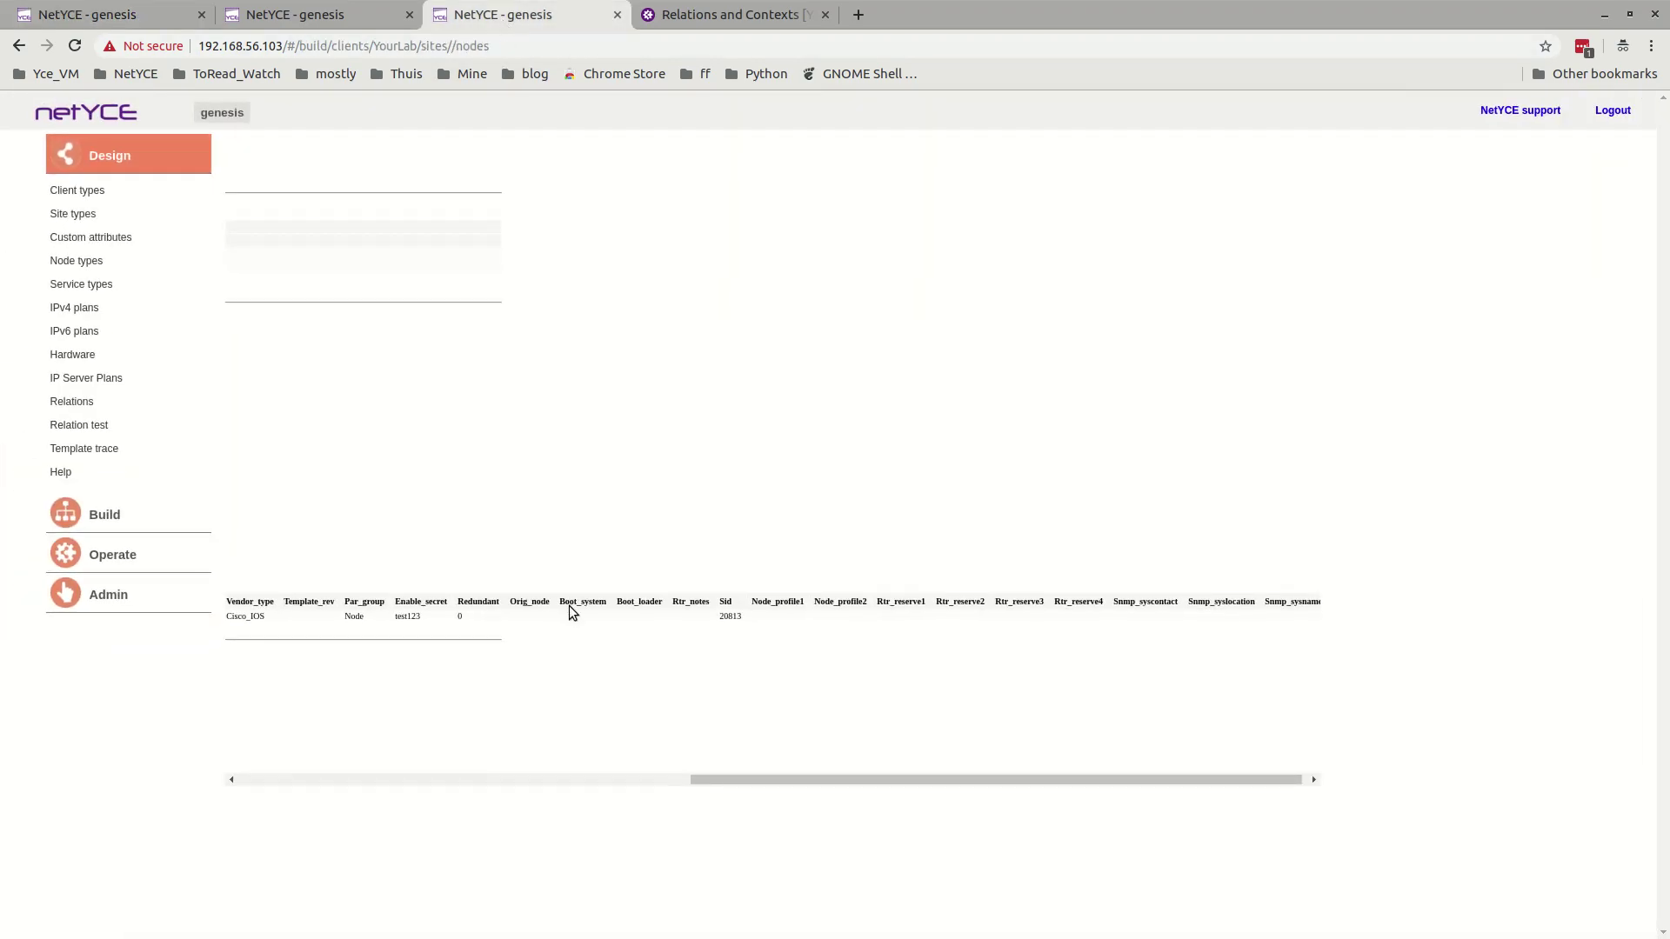
{"action": "scroll", "coordinate": [568, 607], "scroll_direction": "left", "scroll_amount": 8}
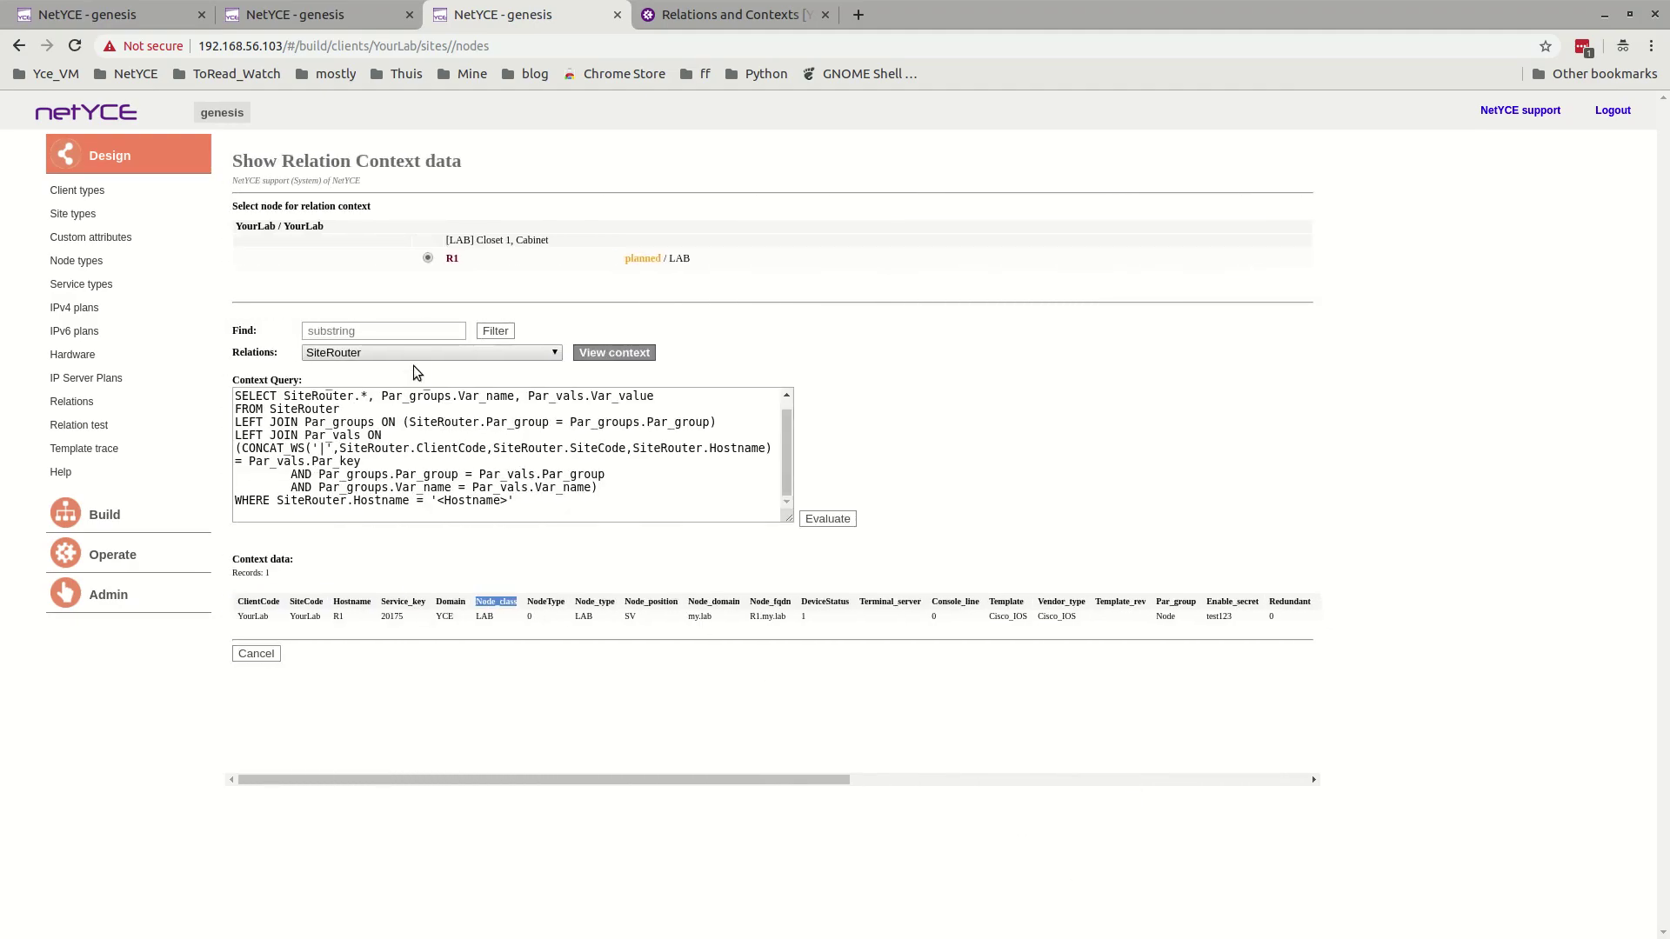
Step: Show the Domain relation for R1 and examine its context query and context data columns
{"action": "left_click", "coordinate": [400, 353]}
{"action": "scroll", "coordinate": [396, 593], "scroll_direction": "up", "scroll_amount": 6}
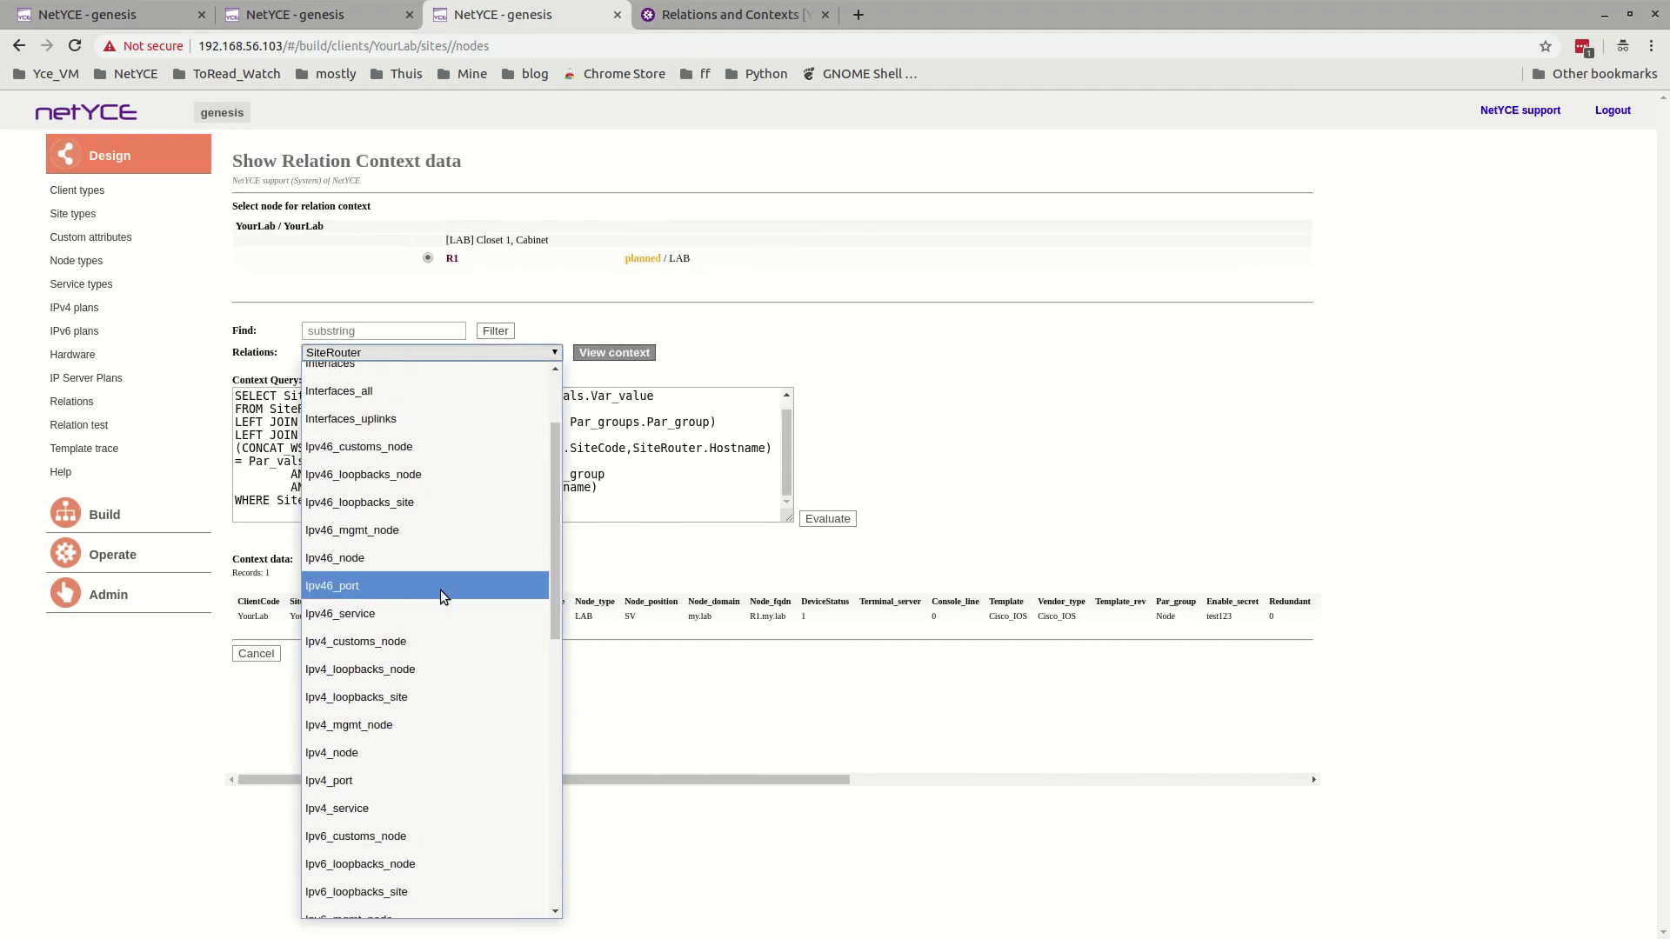
{"action": "scroll", "coordinate": [426, 609], "scroll_direction": "up", "scroll_amount": 2}
{"action": "left_click", "coordinate": [378, 457]}
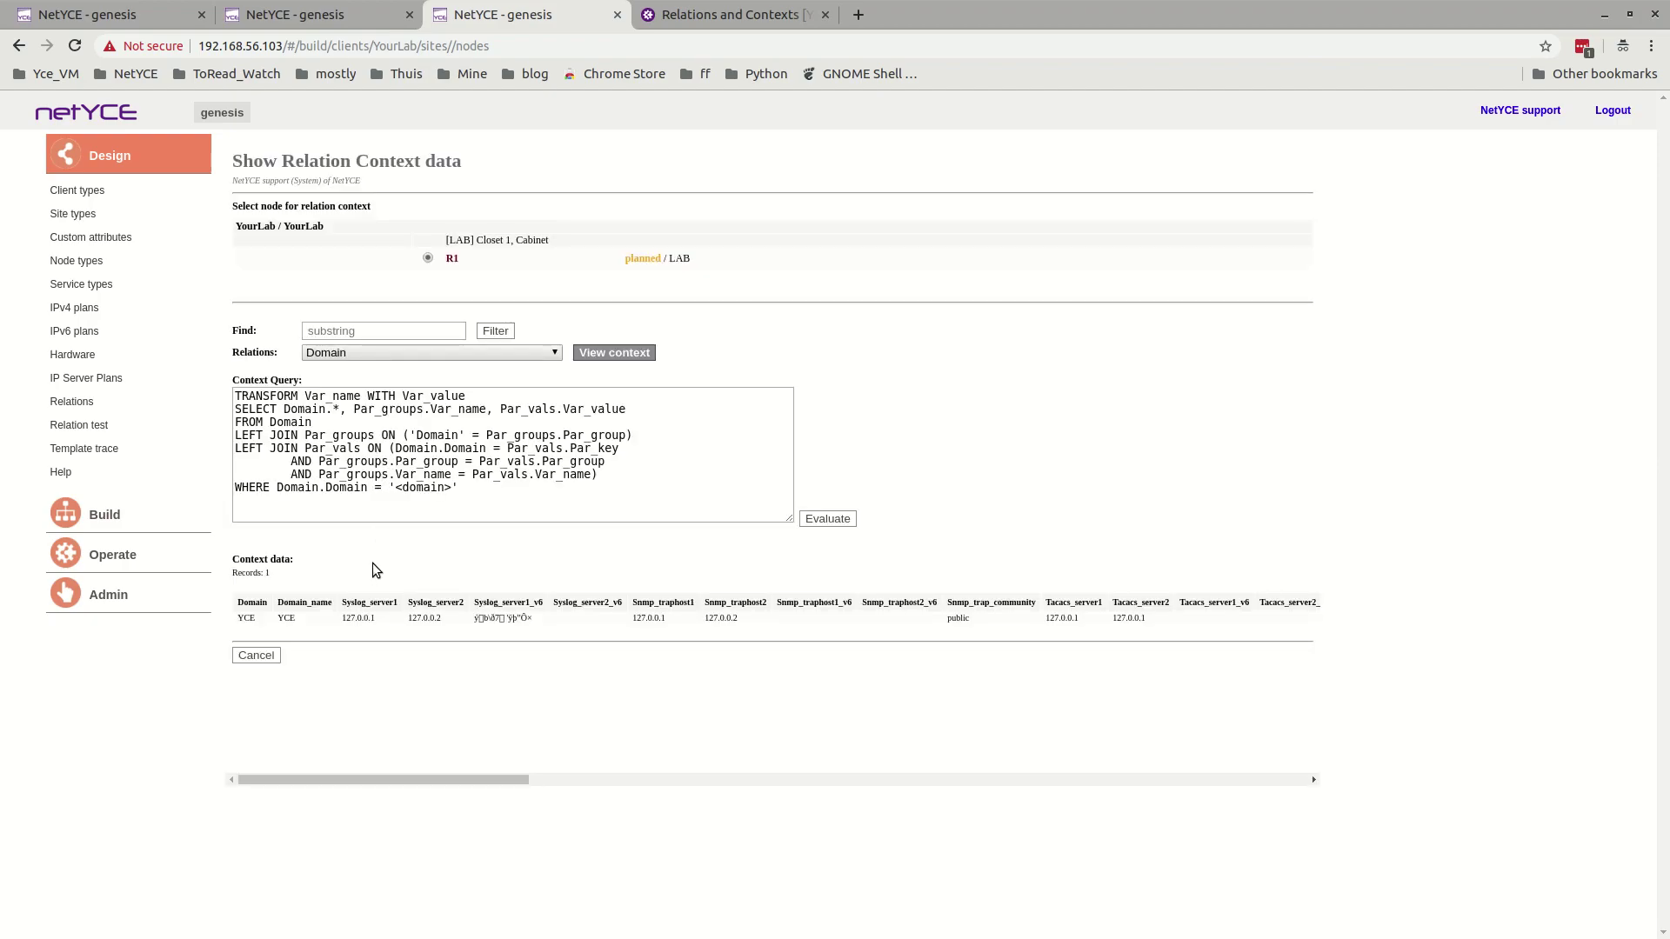
{"action": "left_click_drag", "start_coordinate": [238, 619], "coordinate": [256, 618]}
{"action": "left_click", "coordinate": [1120, 603]}
{"action": "mouse_move", "coordinate": [499, 780]}
{"action": "left_mouse_down"}
{"action": "mouse_move", "coordinate": [1146, 797]}
{"action": "mouse_move", "coordinate": [410, 763]}
{"action": "mouse_move", "coordinate": [363, 743]}
{"action": "left_mouse_up"}
Step: Compare the command job's parameter lines with node R1's data fields
{"action": "left_click", "coordinate": [353, 13]}
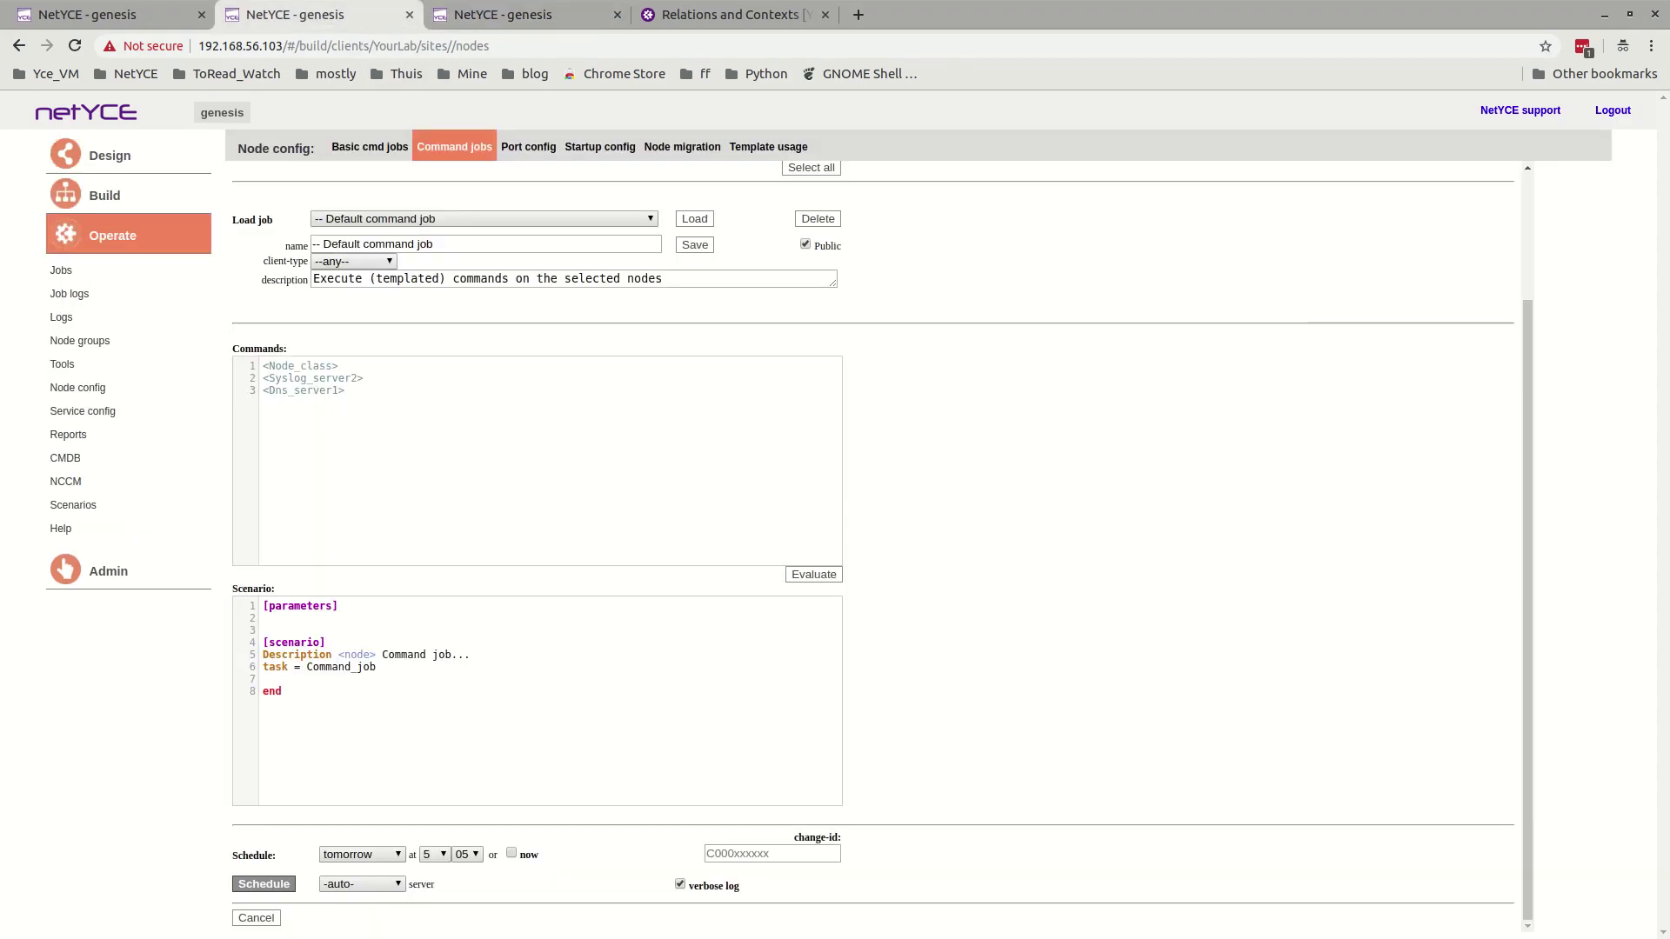
{"action": "key", "text": "ctrl+Page_Up"}
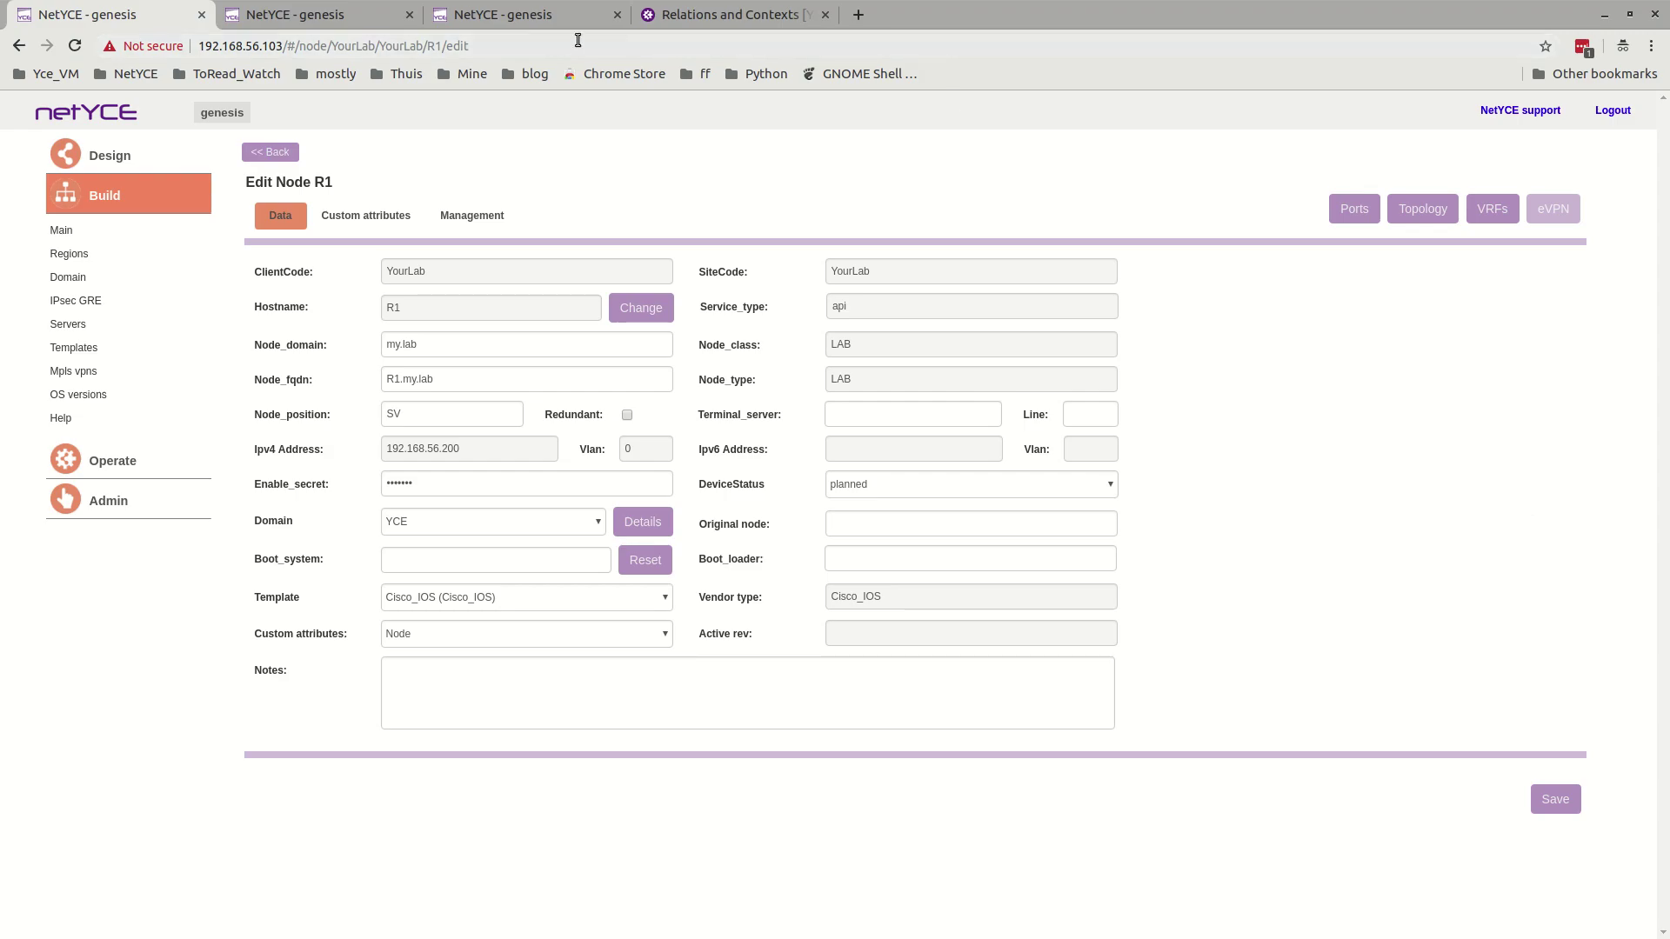
{"action": "left_click", "coordinate": [323, 17]}
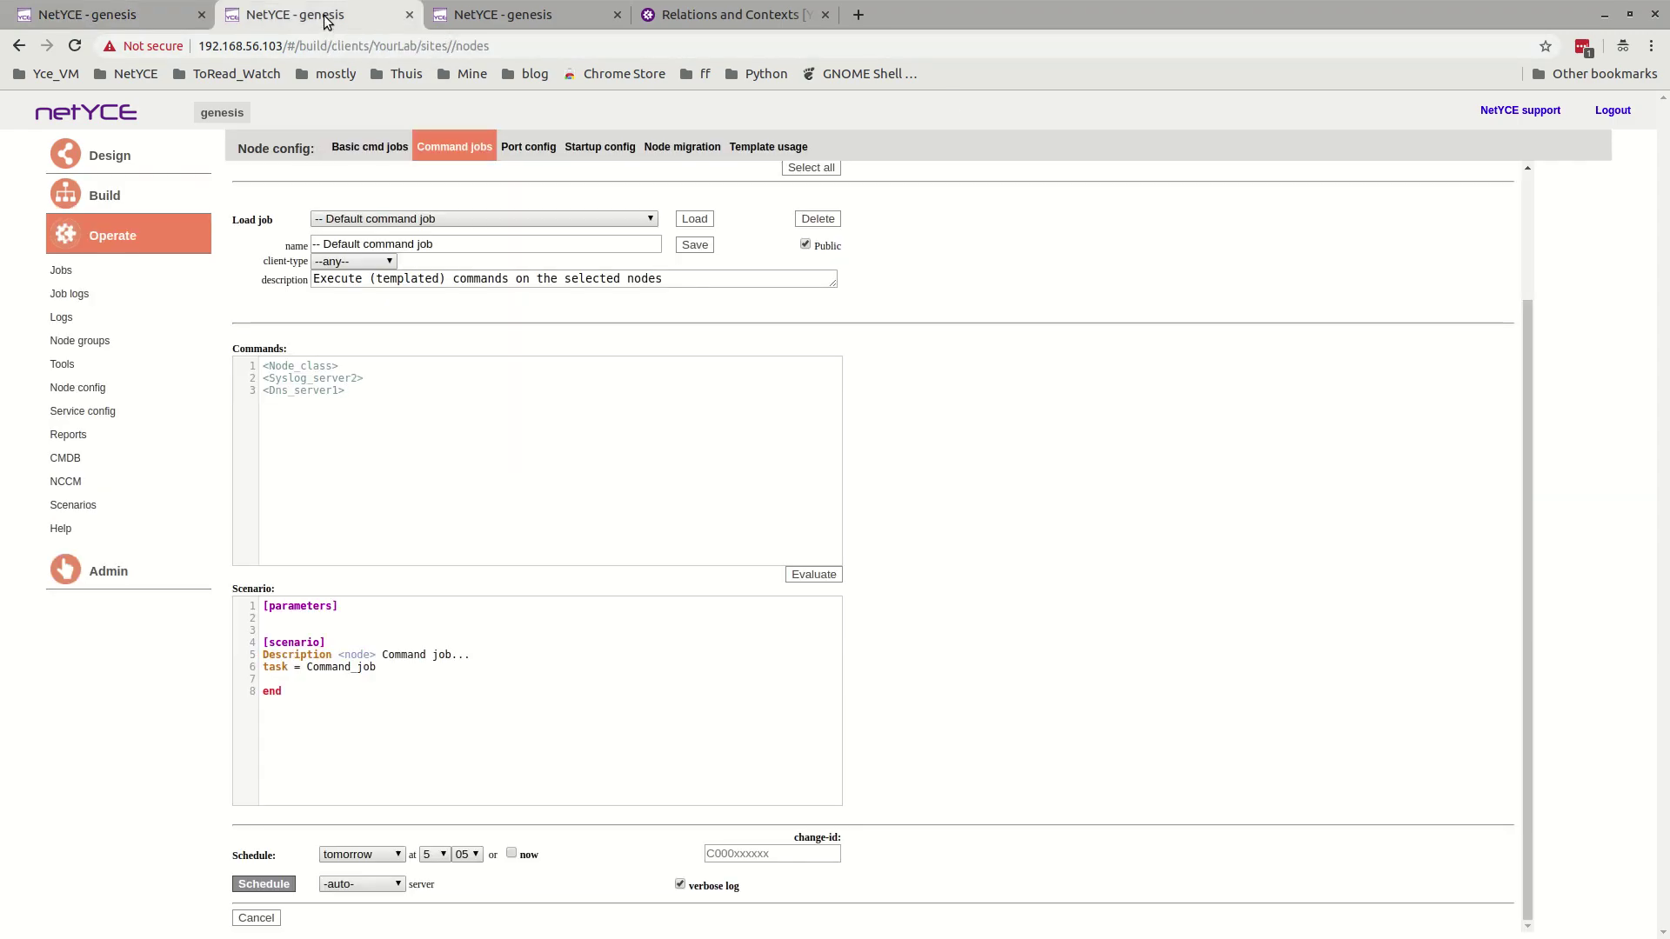
Step: In a duplicate of the relation test tab, open the production revision of the intf_vlans sub template
{"action": "left_click", "coordinate": [492, 15]}
{"action": "right_click", "coordinate": [491, 13]}
{"action": "left_click", "coordinate": [545, 79]}
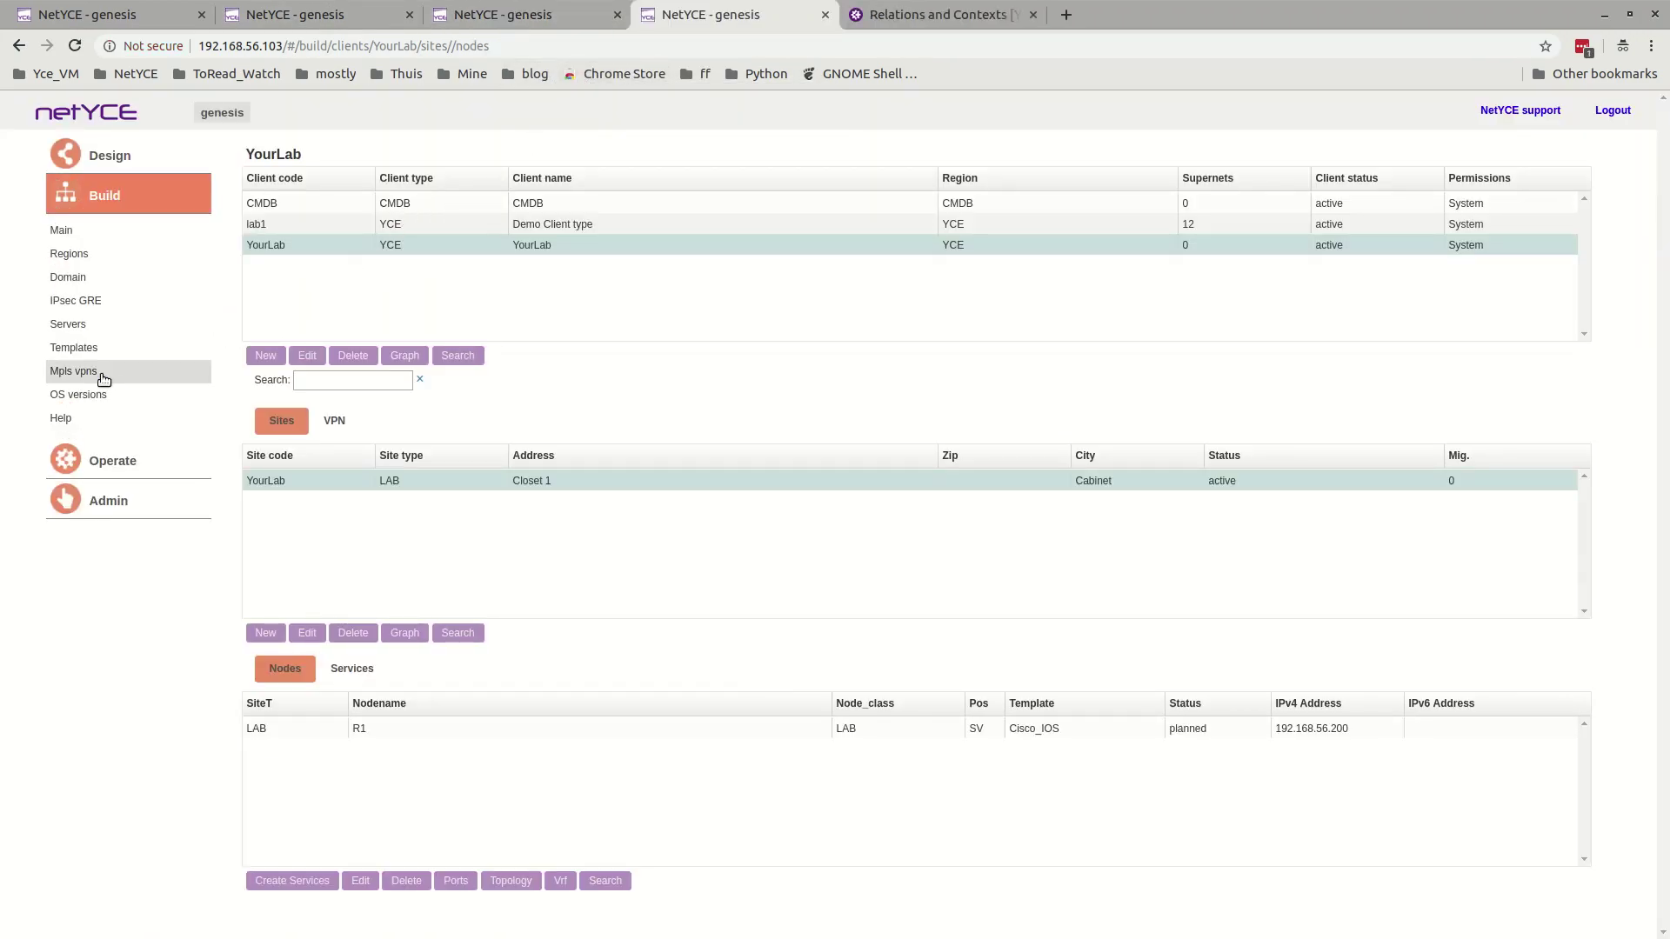
{"action": "left_click", "coordinate": [87, 352]}
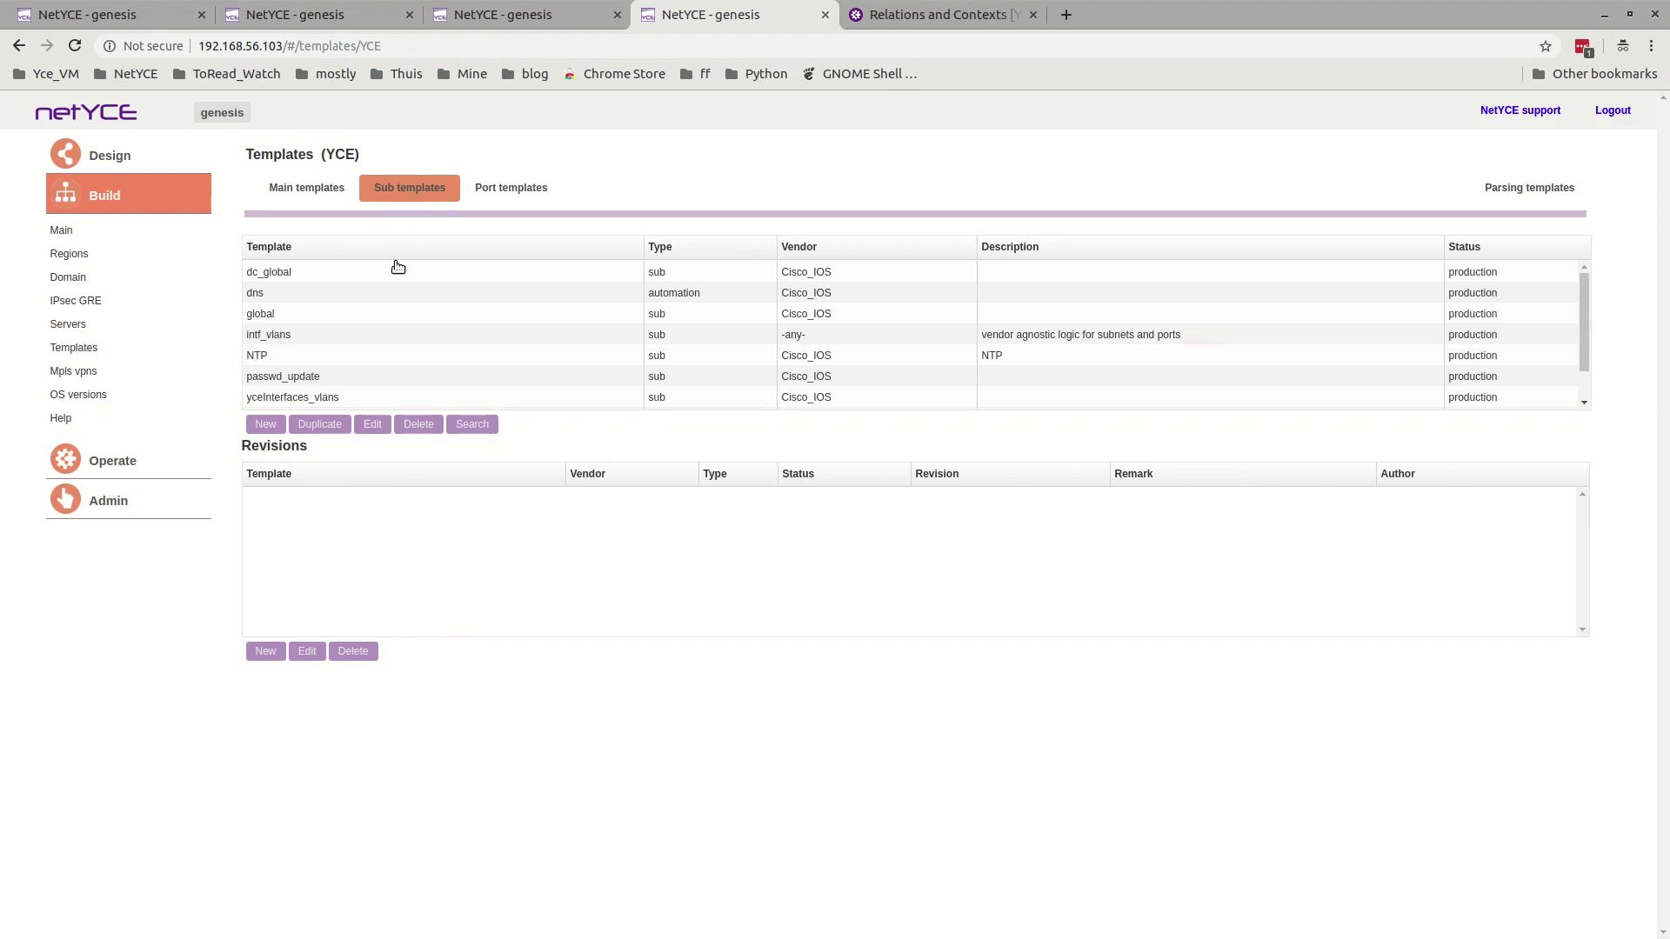
{"action": "left_click", "coordinate": [316, 335]}
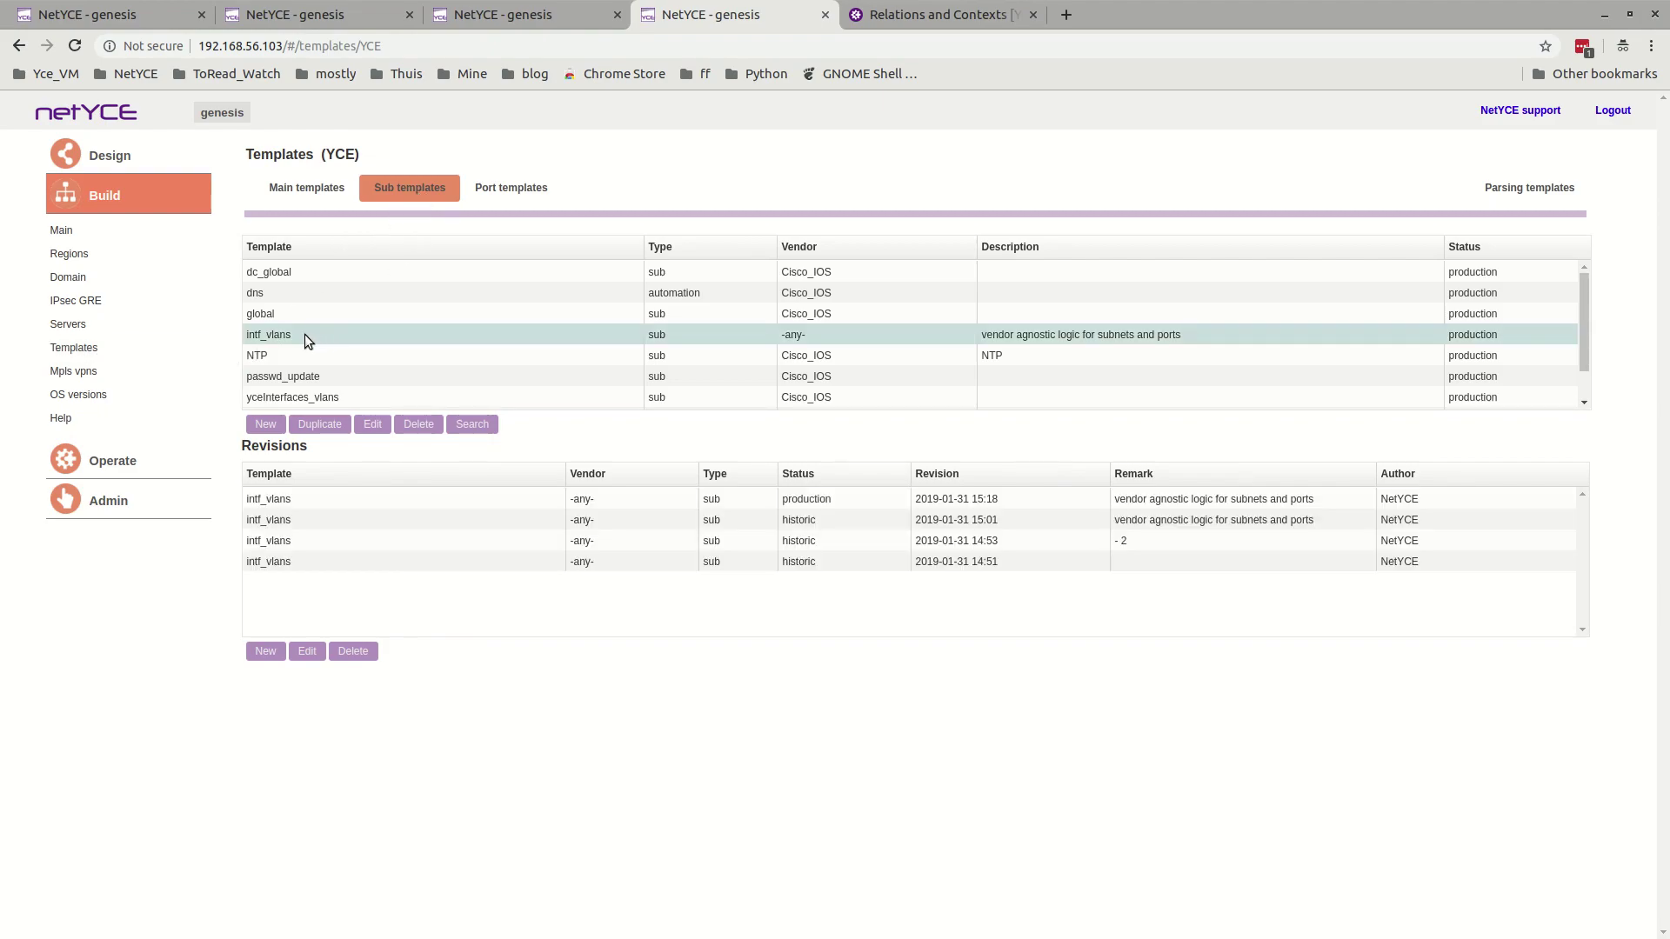
{"action": "double_click", "coordinate": [305, 334]}
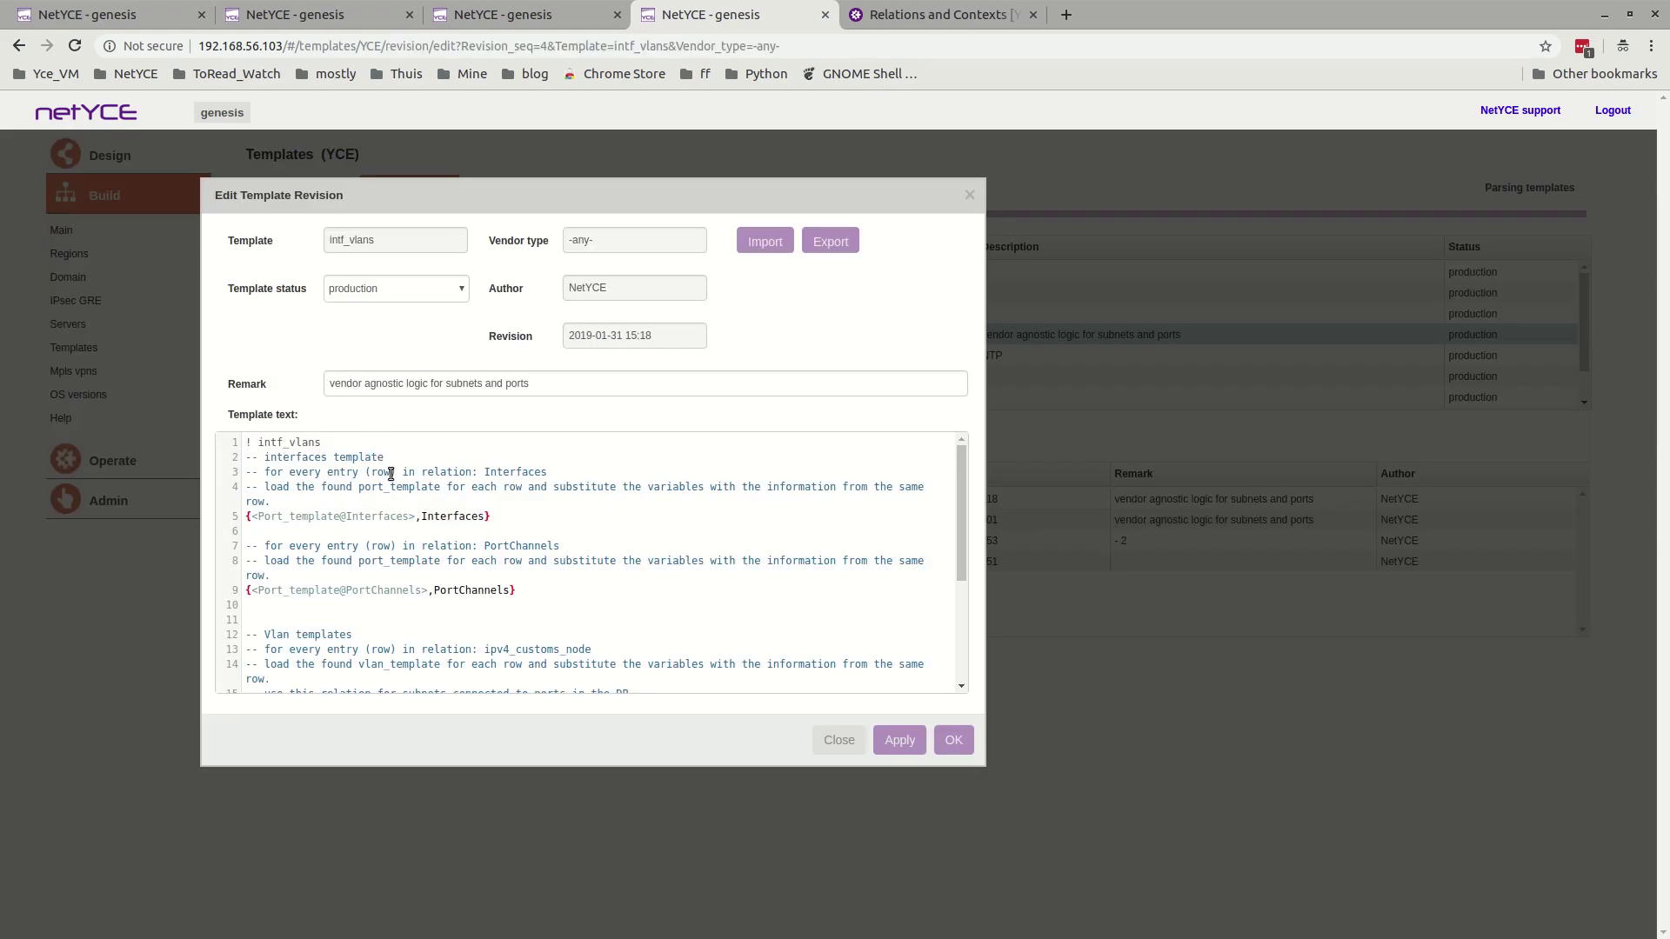
Step: Replace all commands in the command job with the line {<Port_template@Interfaces>,Interfaces} copied from the intf_vlans template
{"action": "triple_click", "coordinate": [432, 519]}
{"action": "key", "text": "ctrl+c"}
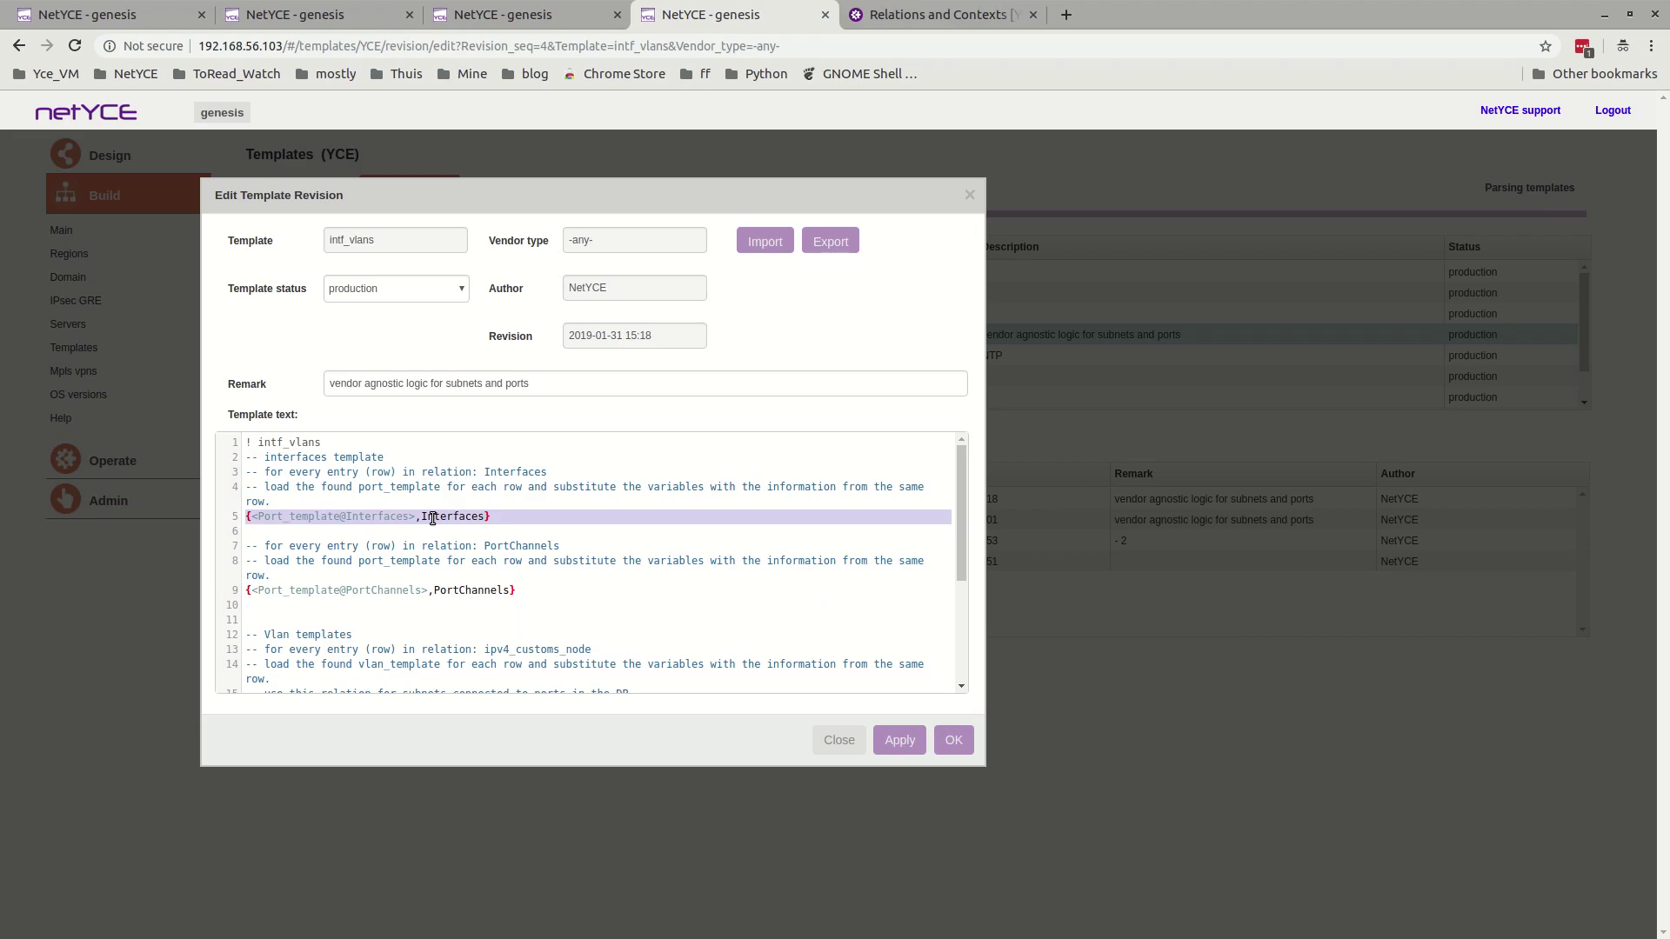
{"action": "left_click", "coordinate": [345, 24]}
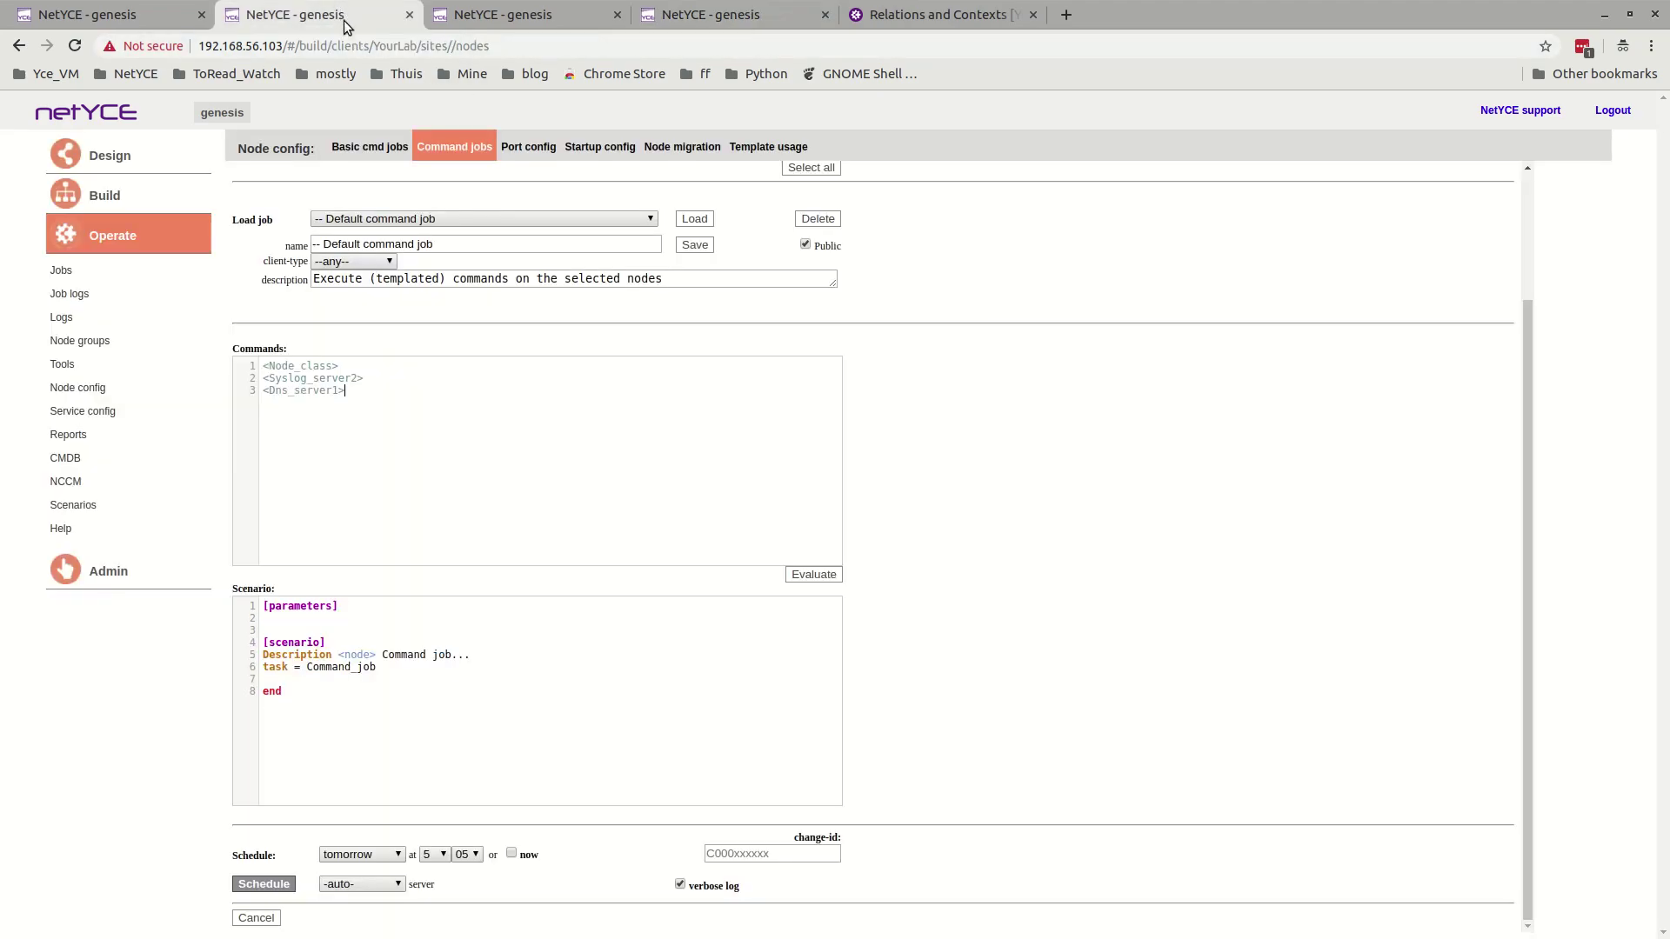
{"action": "key", "text": "ctrl+a"}
{"action": "key", "text": "BackSpace"}
{"action": "key", "text": "ctrl+v"}
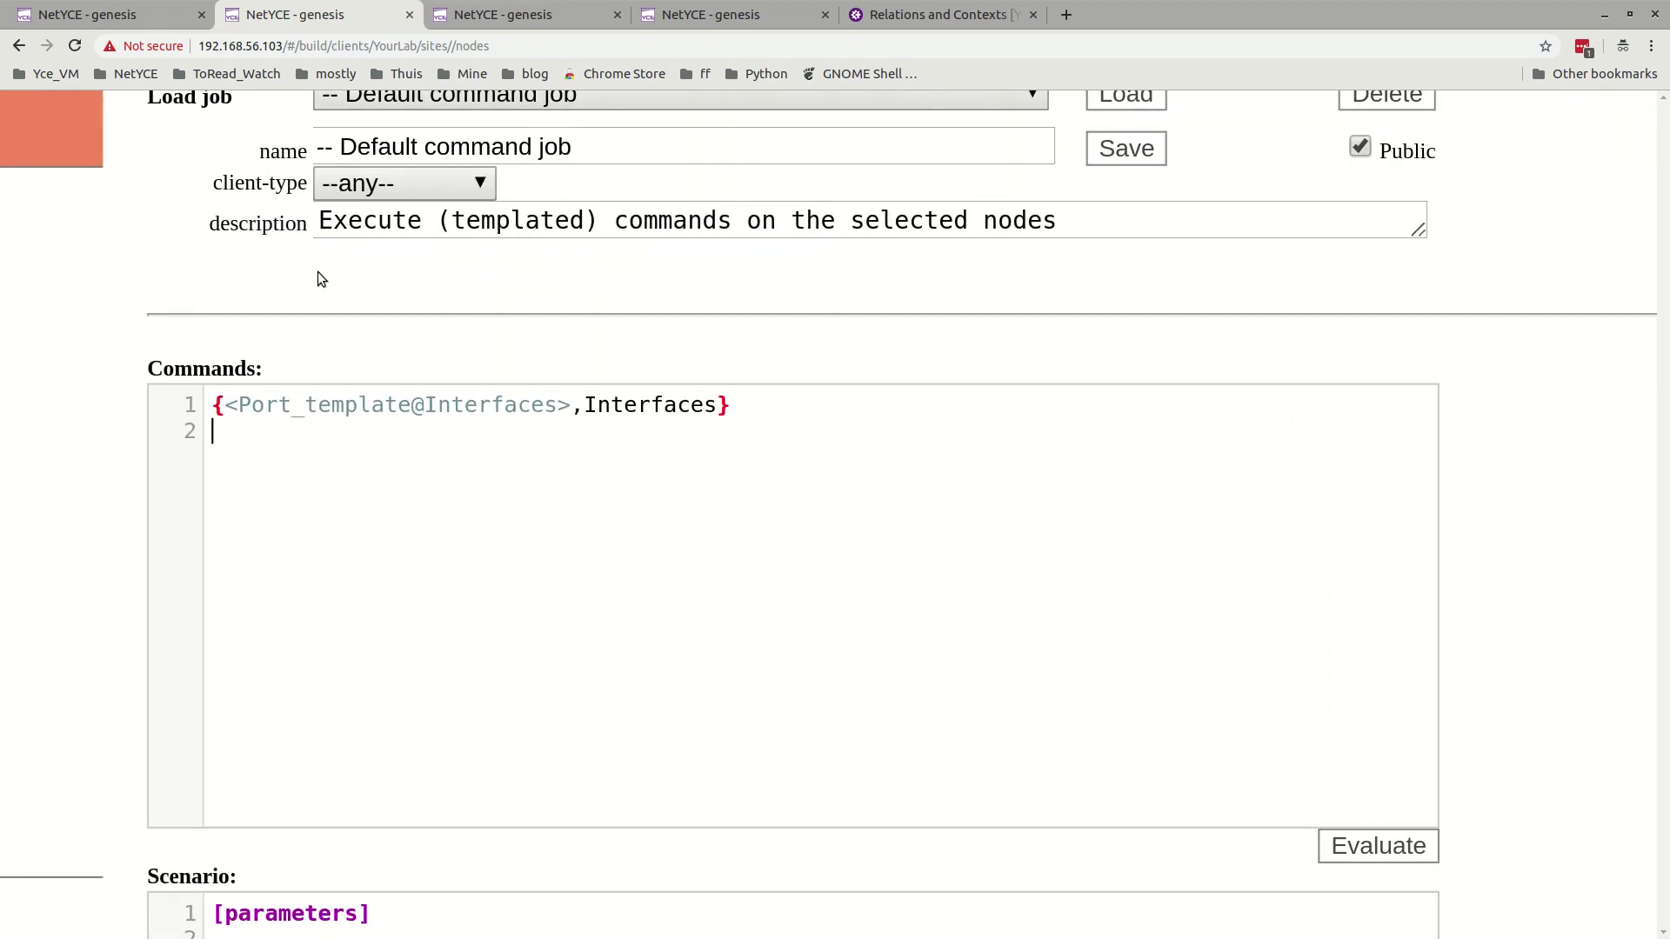
Step: Highlight in turn the Interfaces relation, the Interfaces context and the Port_template parameter in the pasted command
{"action": "double_click", "coordinate": [656, 407]}
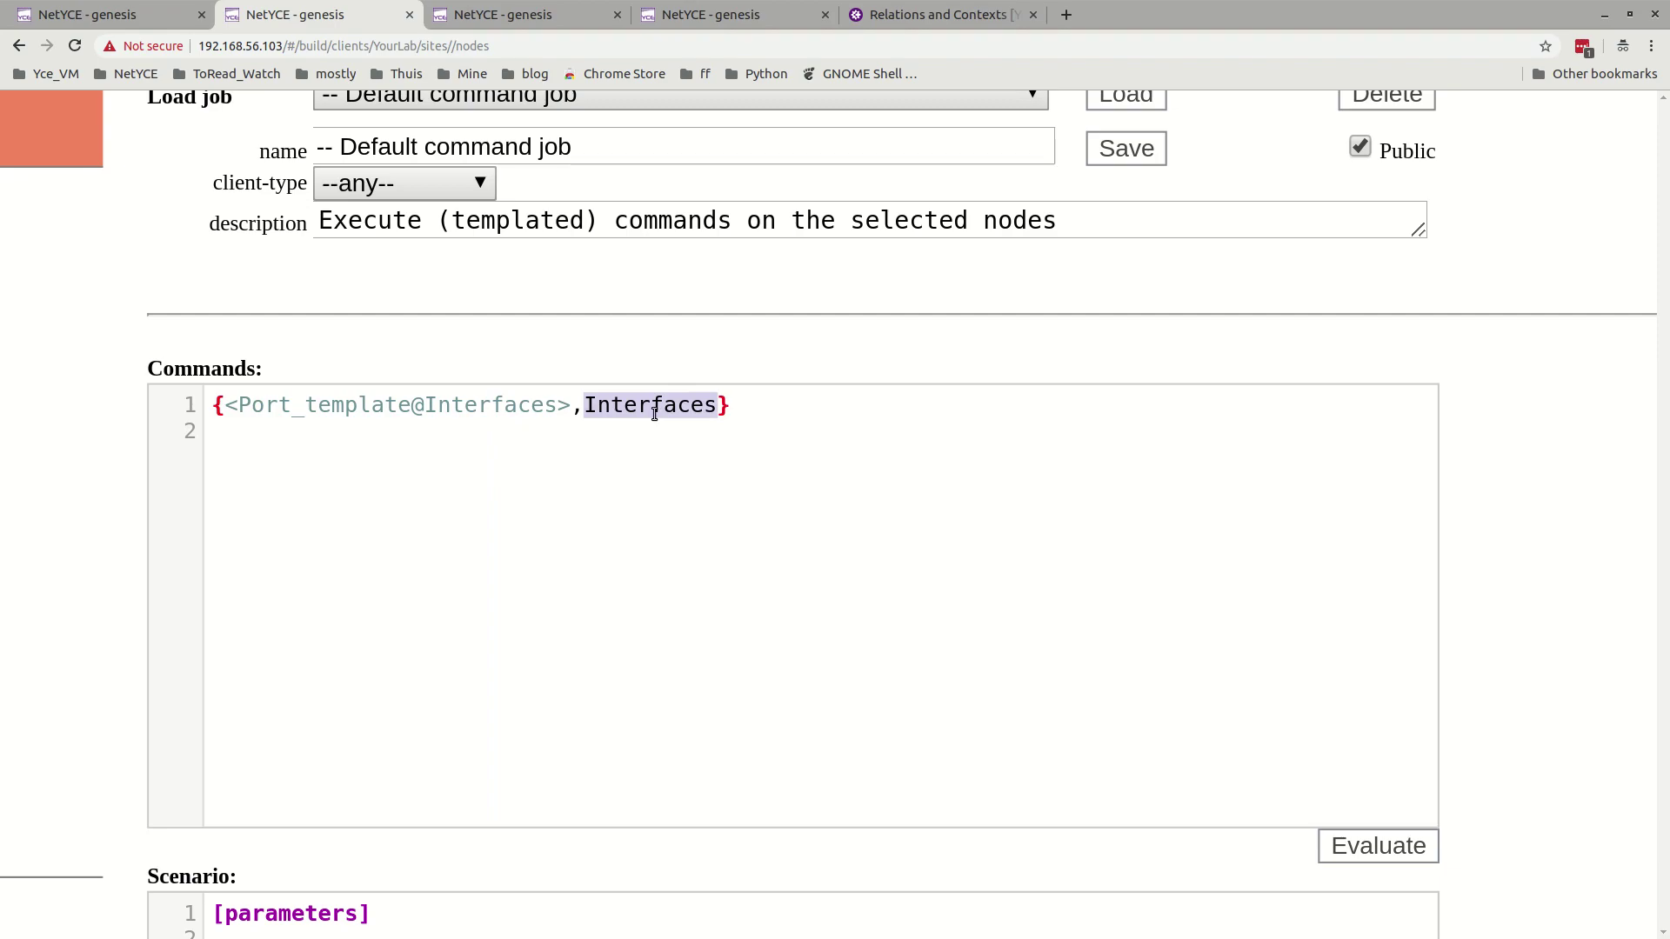
{"action": "double_click", "coordinate": [500, 407]}
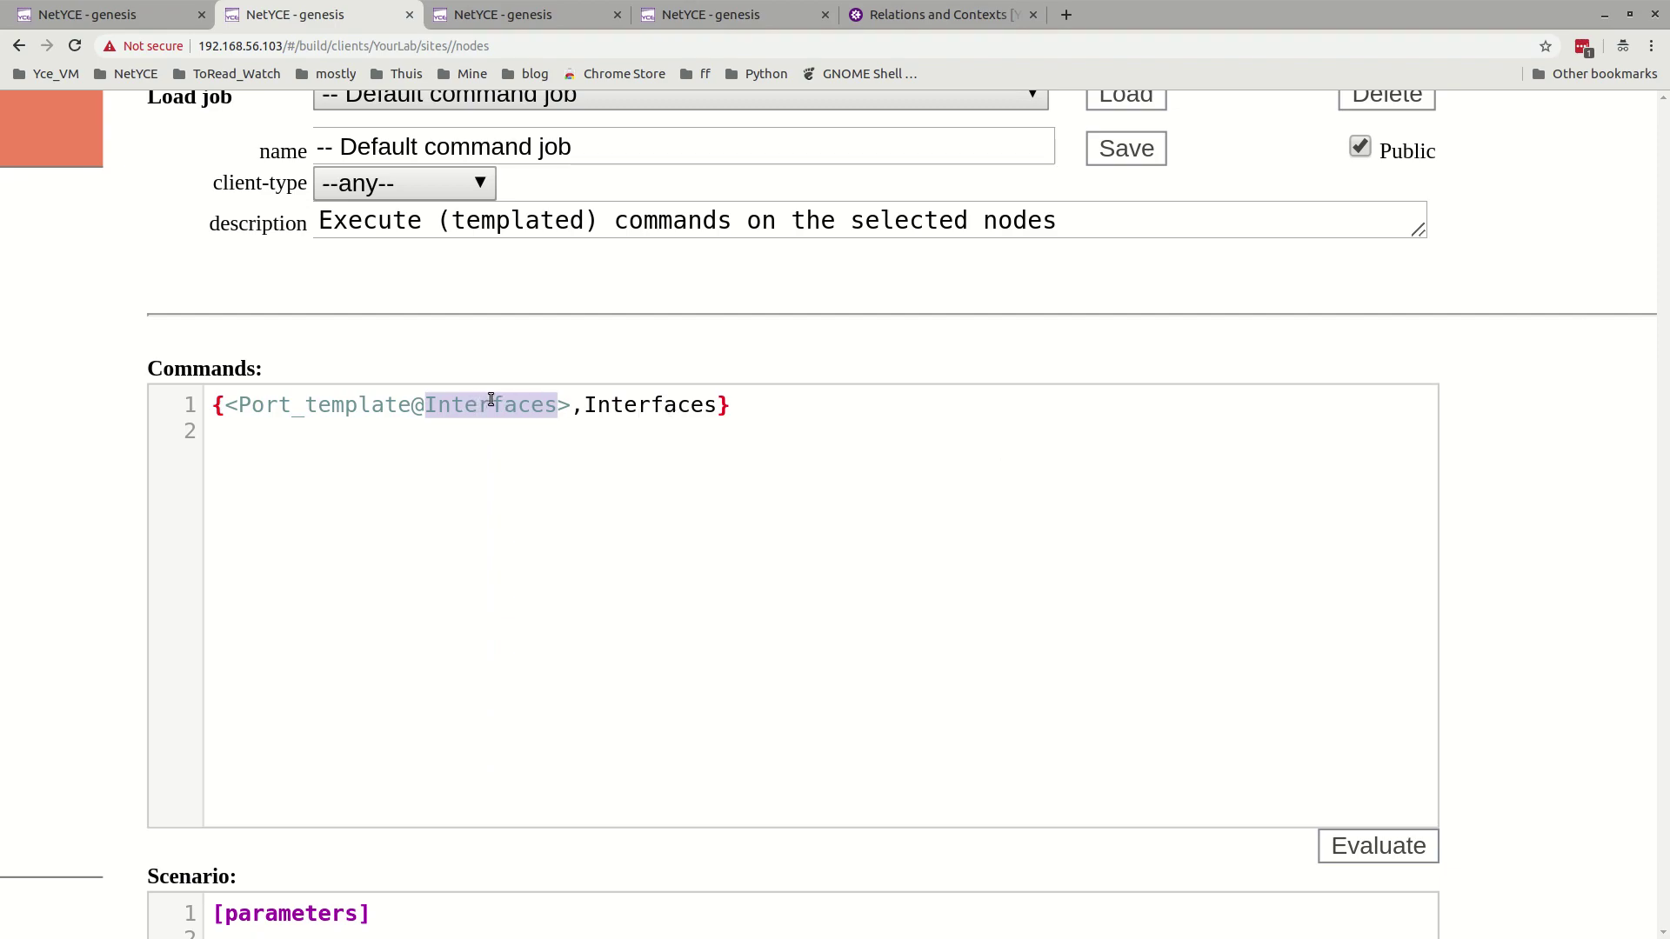
{"action": "double_click", "coordinate": [349, 409]}
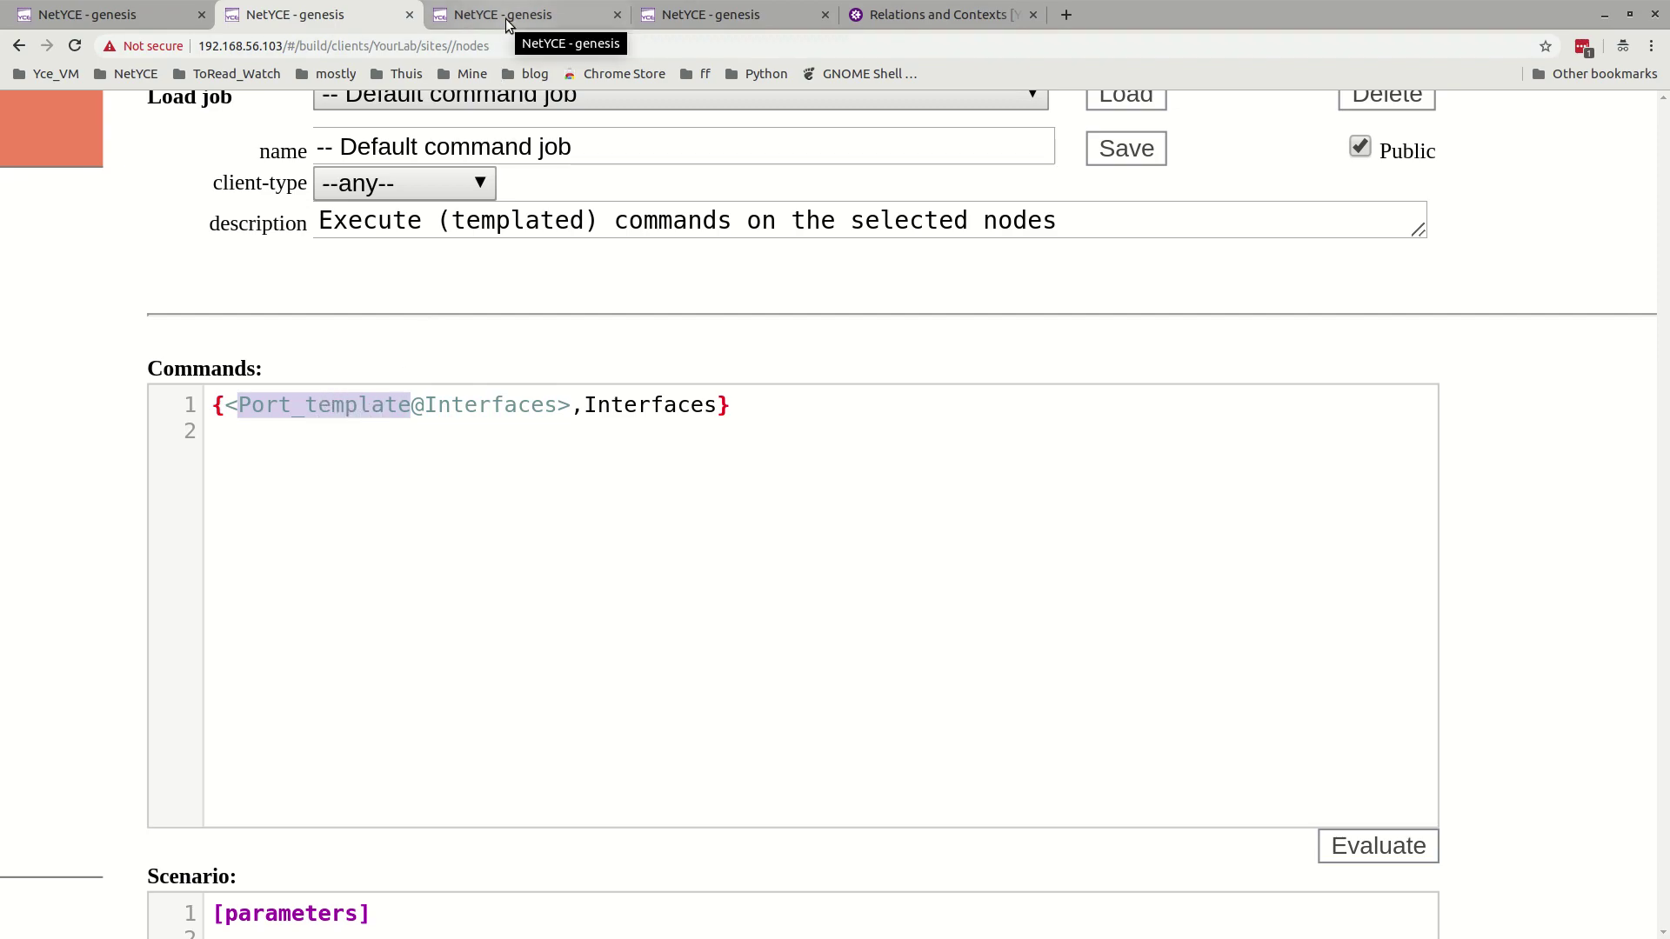
Step: Show the Interfaces relation for R1 and examine its context query and port records, including the Port_template column
{"action": "left_click", "coordinate": [507, 22]}
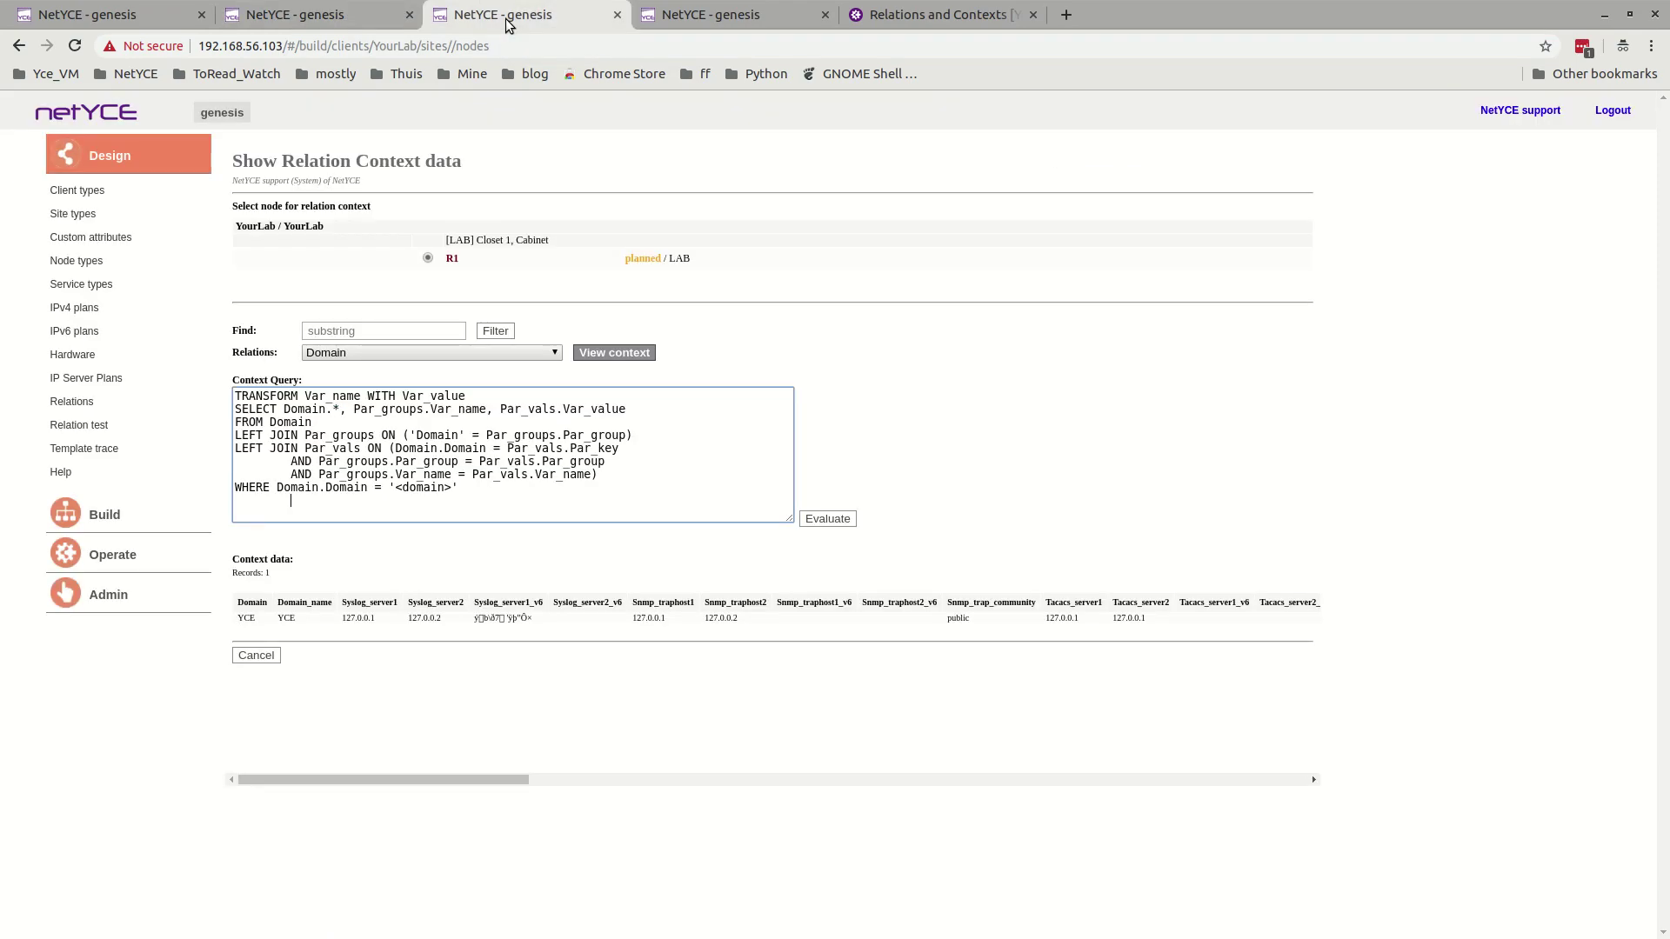
{"action": "left_click", "coordinate": [374, 352]}
{"action": "left_click", "coordinate": [363, 484]}
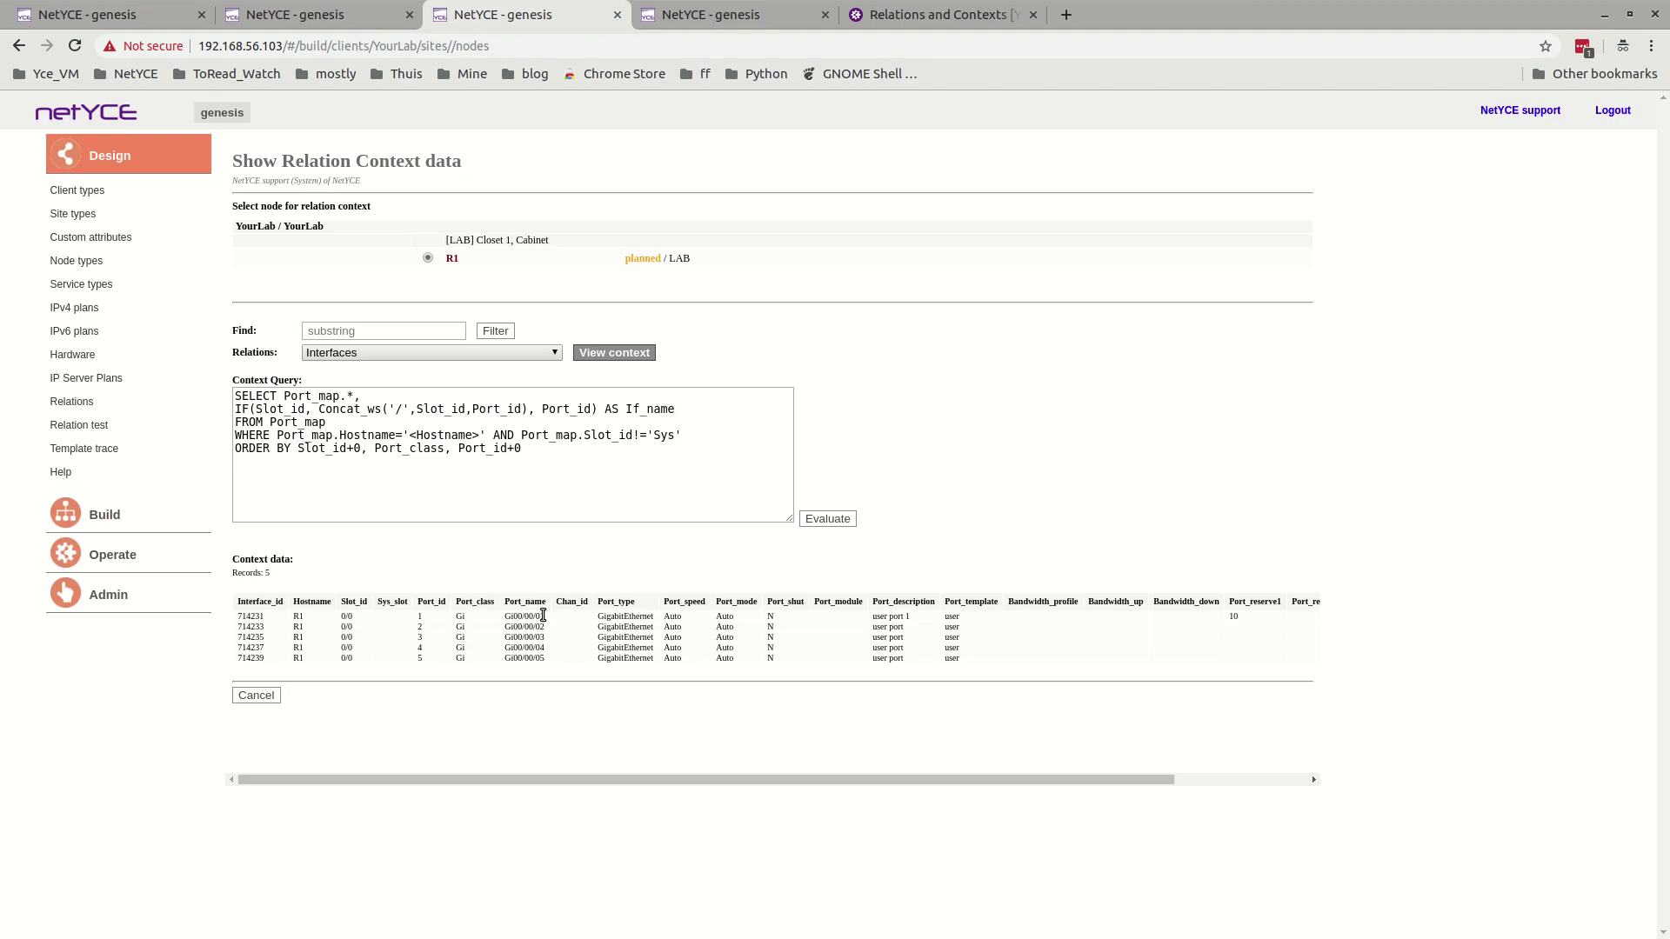
{"action": "scroll", "coordinate": [350, 557], "scroll_direction": "up", "scroll_amount": 5}
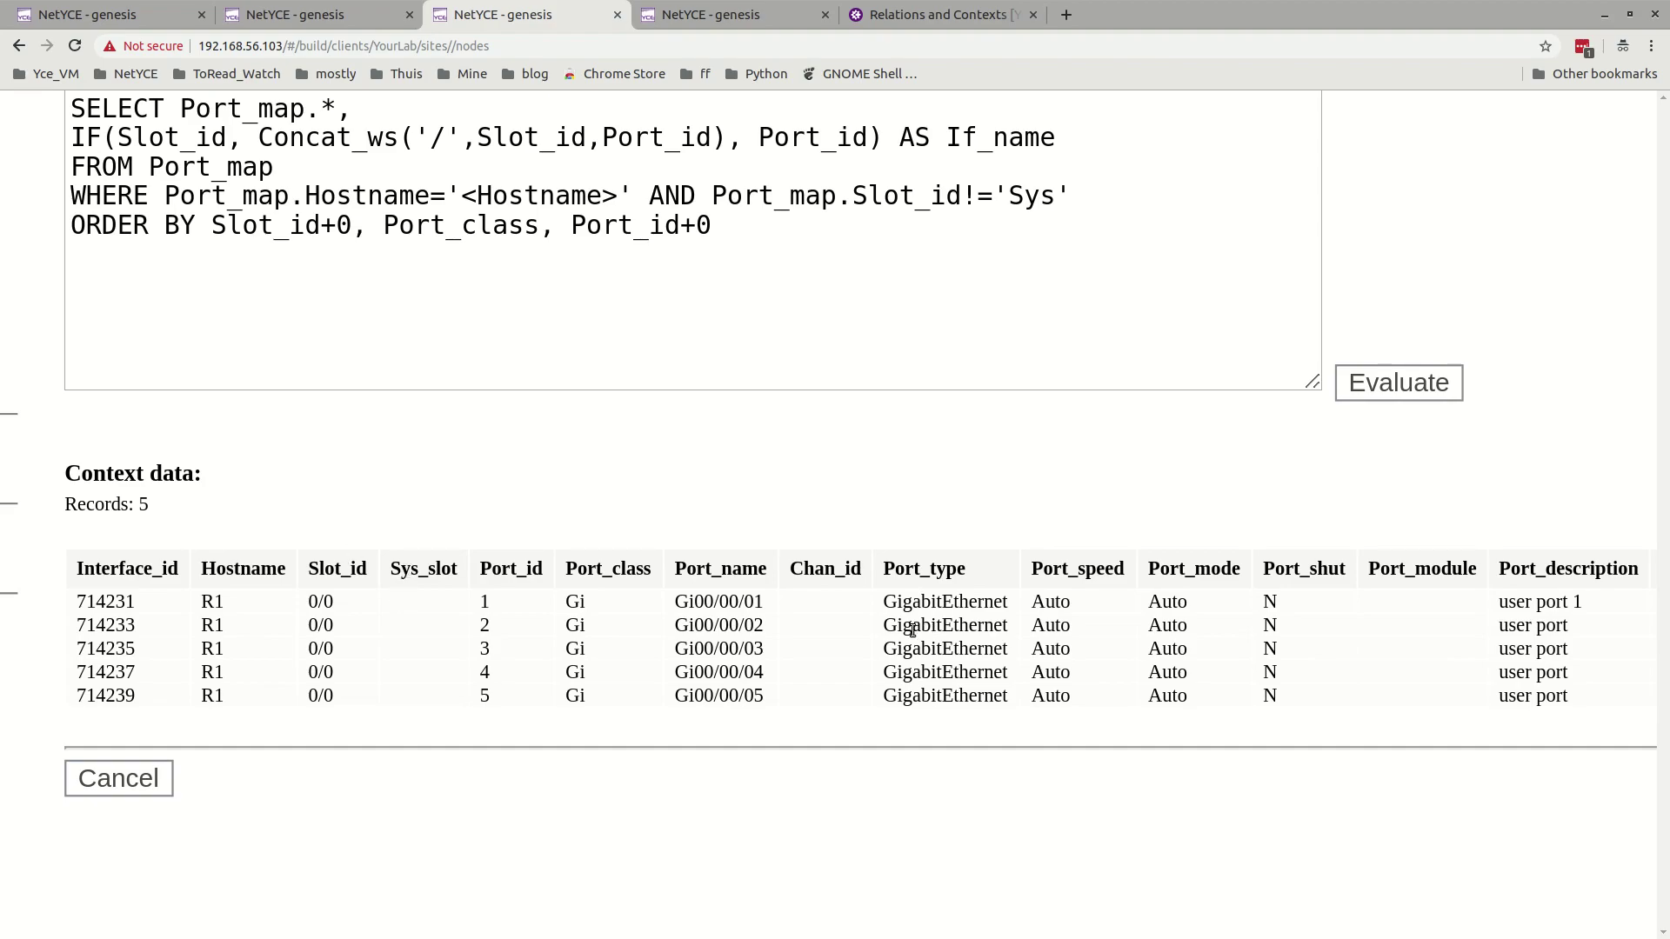
{"action": "scroll", "coordinate": [910, 630], "scroll_direction": "right", "scroll_amount": 4}
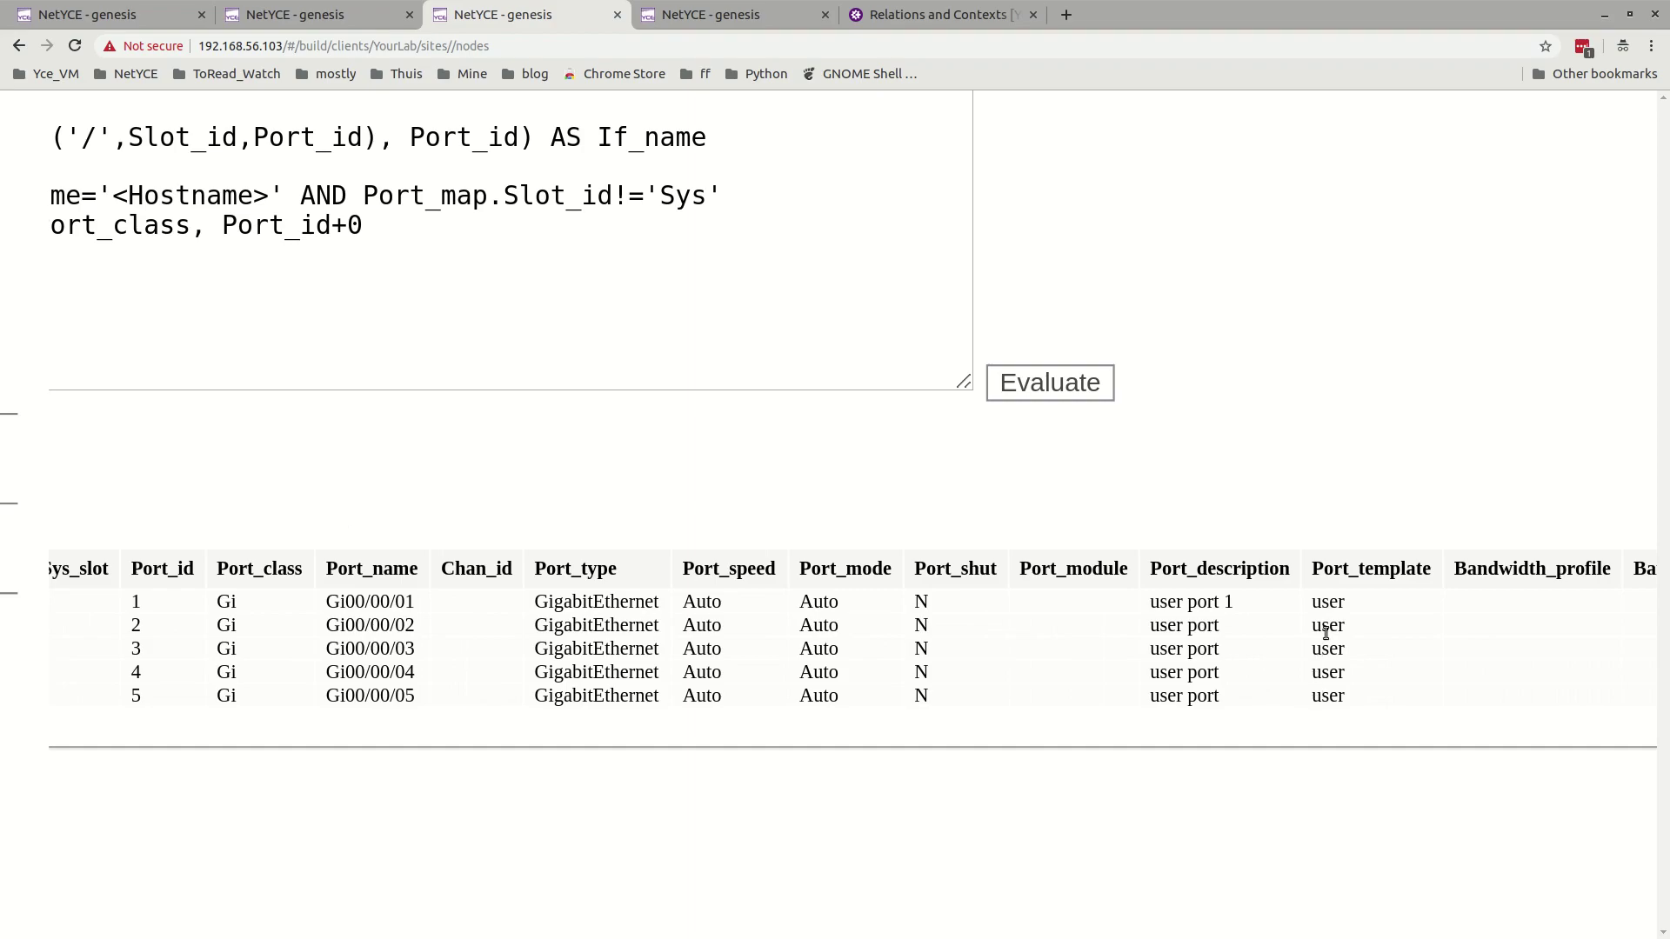
{"action": "double_click", "coordinate": [1362, 575]}
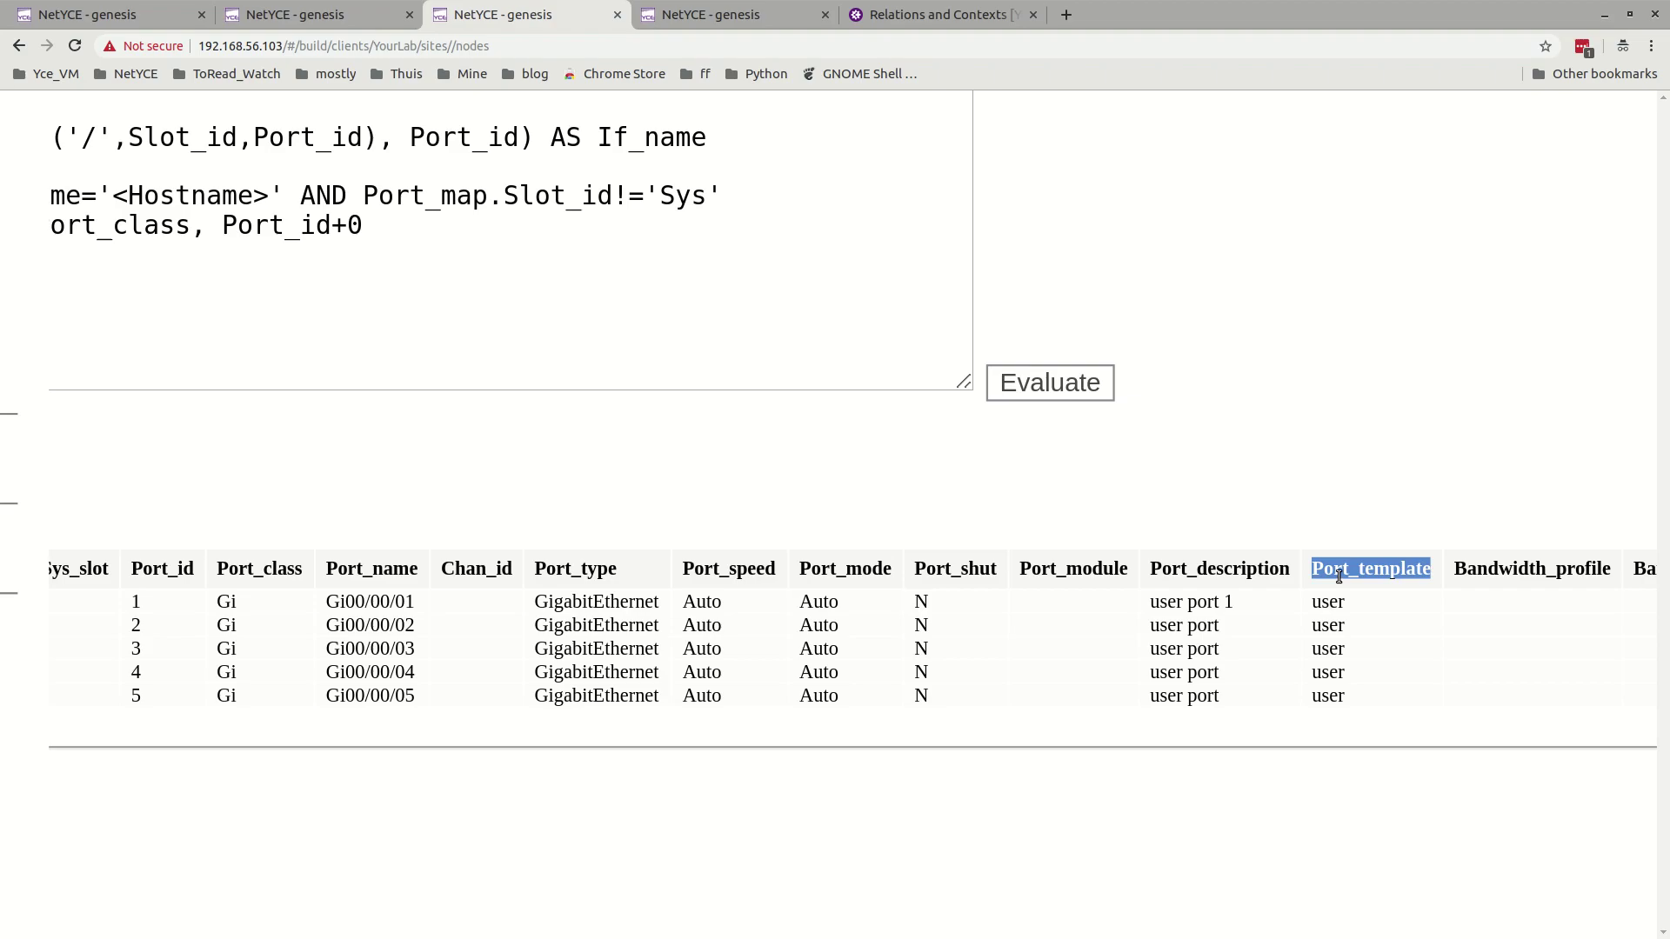
{"action": "scroll", "coordinate": [820, 599], "scroll_direction": "down", "scroll_amount": 3}
{"action": "scroll", "coordinate": [661, 687], "scroll_direction": "down", "scroll_amount": 3}
{"action": "scroll", "coordinate": [659, 681], "scroll_direction": "down", "scroll_amount": 1}
{"action": "scroll", "coordinate": [562, 781], "scroll_direction": "left", "scroll_amount": 2}
{"action": "left_click", "coordinate": [327, 364]}
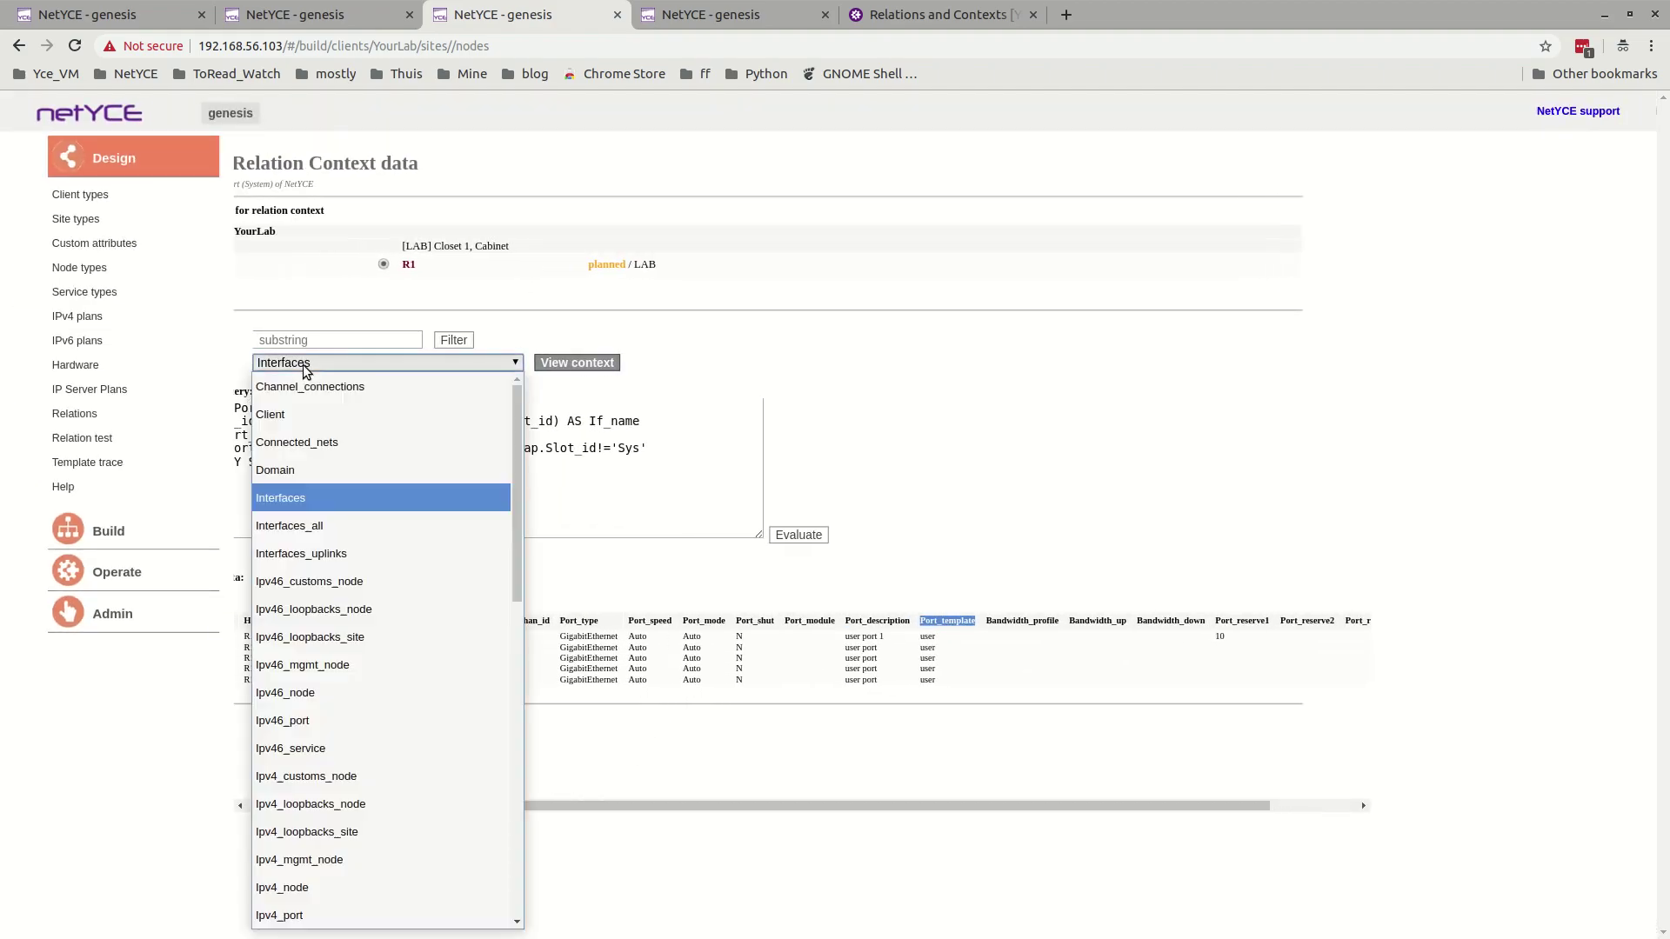
{"action": "left_click", "coordinate": [323, 363]}
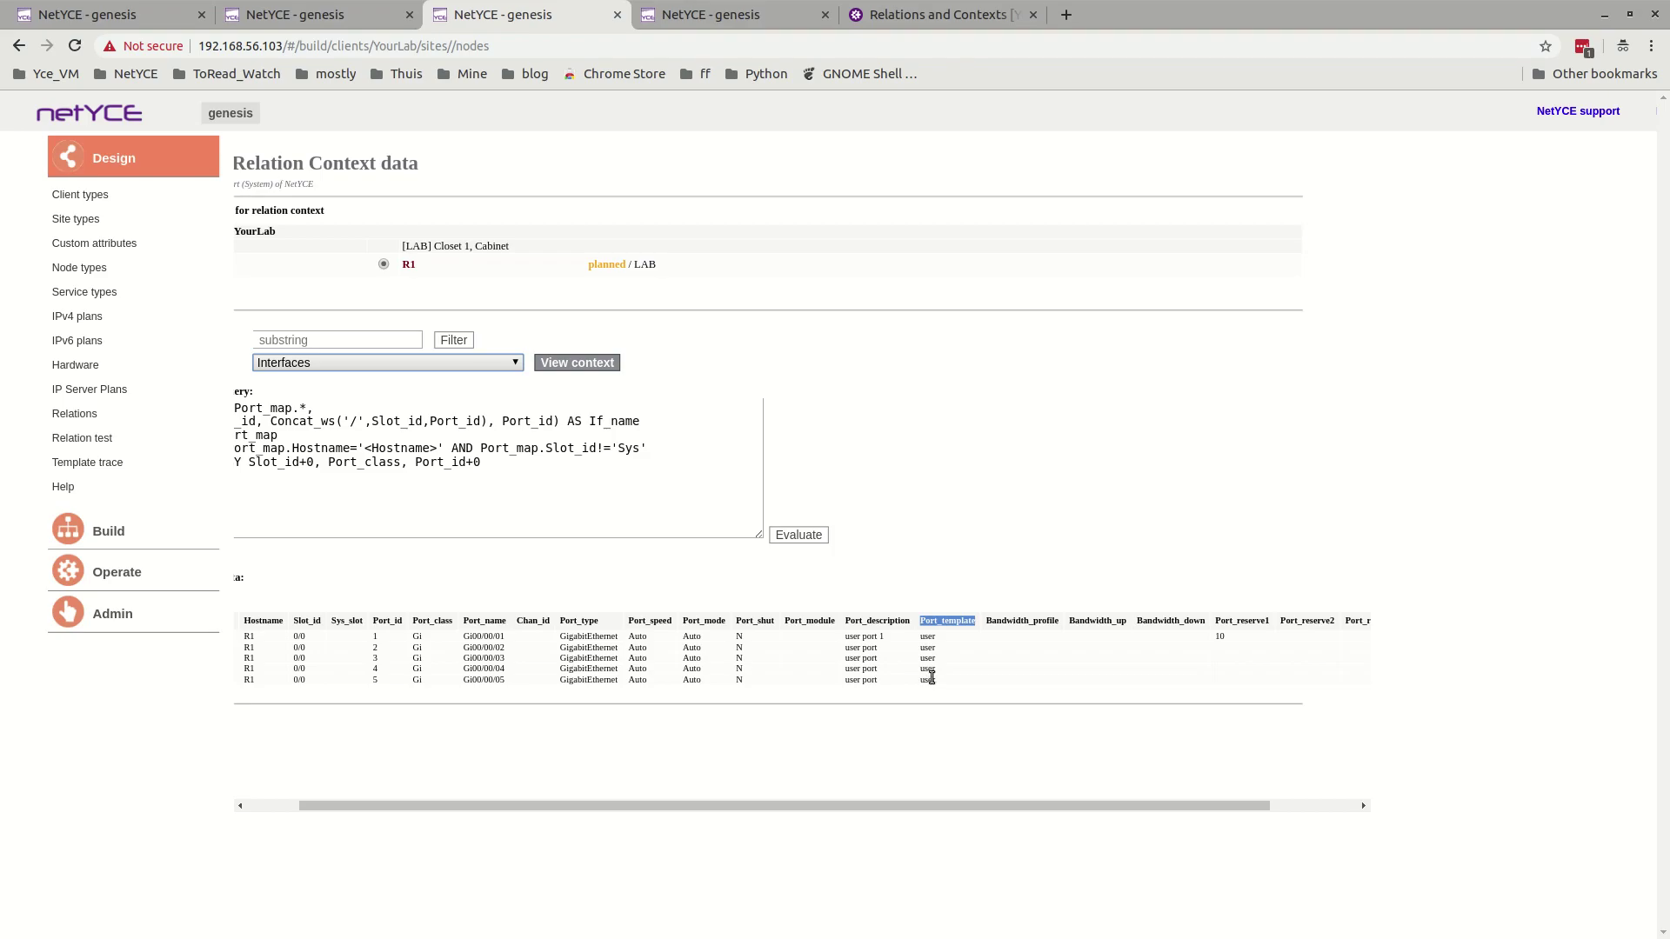
Step: Add the comment line "-- {user, Interfaces}" below the Port_template command in the command job
{"action": "left_click", "coordinate": [337, 19]}
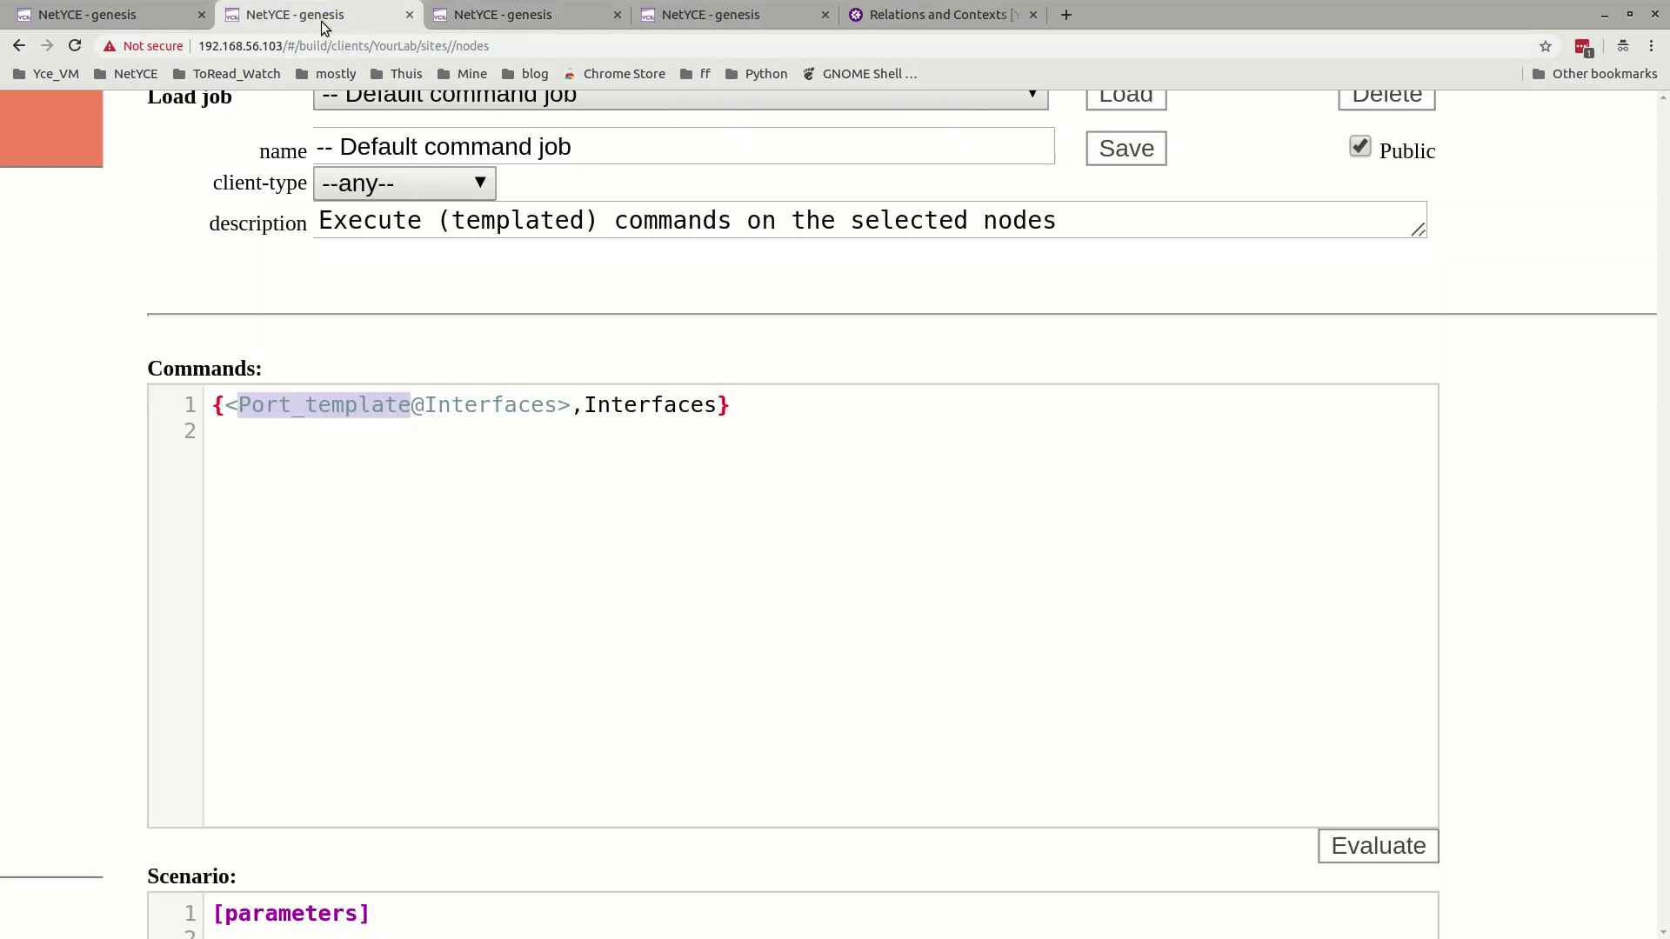
{"action": "left_click_drag", "start_coordinate": [228, 401], "coordinate": [570, 407]}
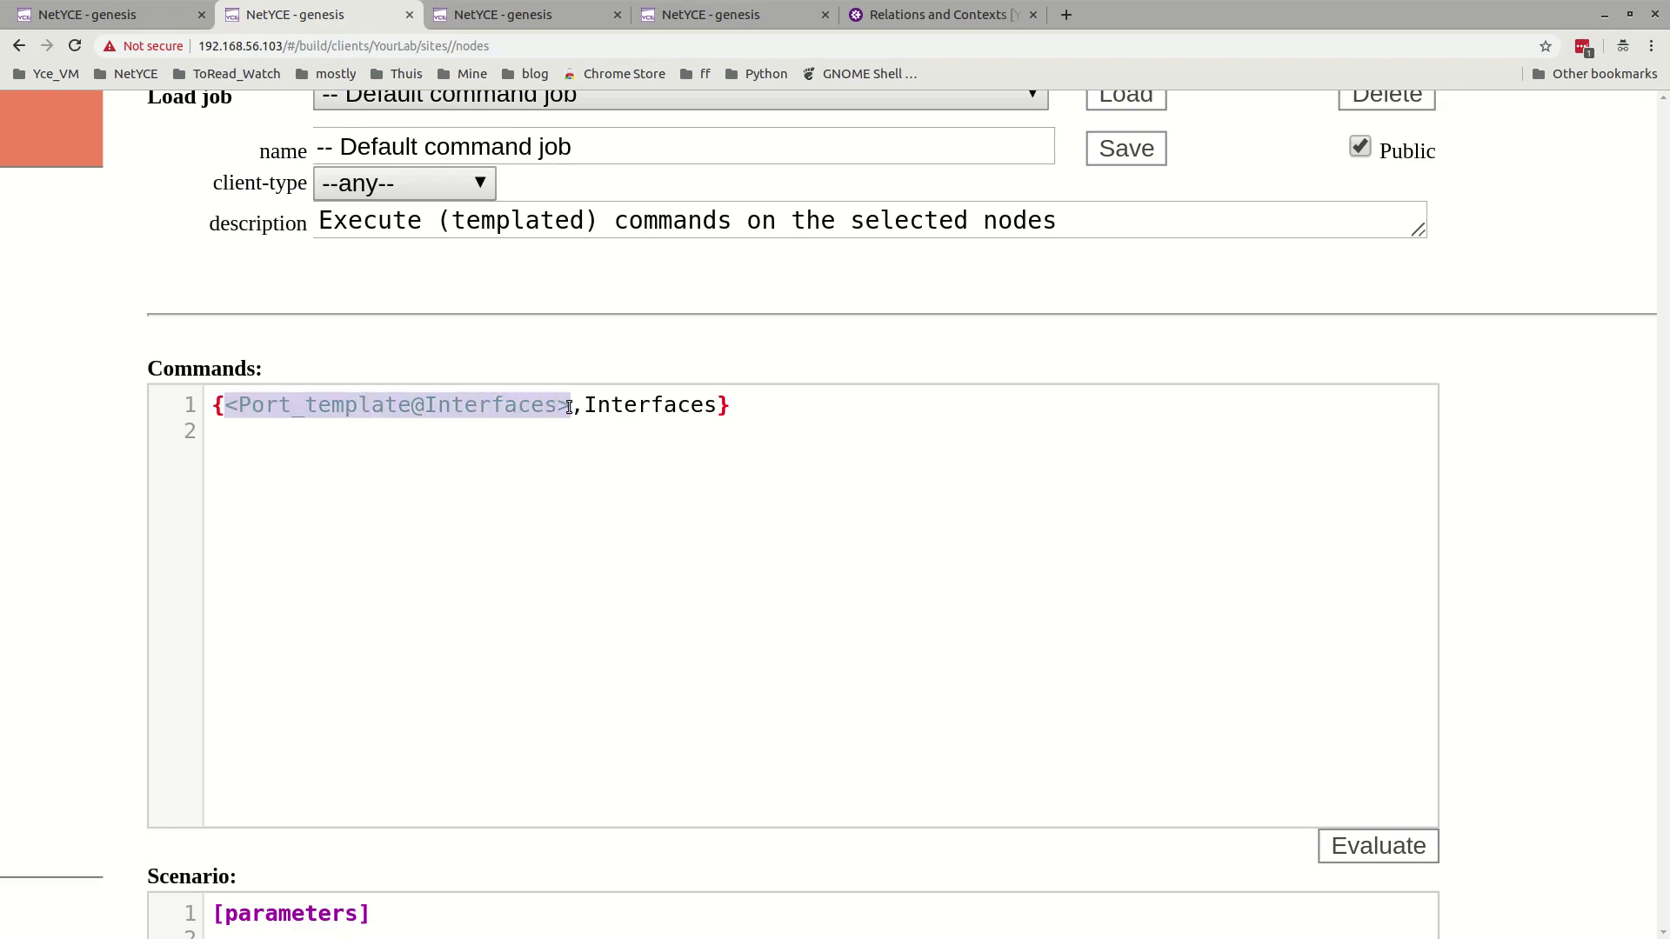
{"action": "left_click", "coordinate": [835, 414]}
{"action": "key", "text": "Return"}
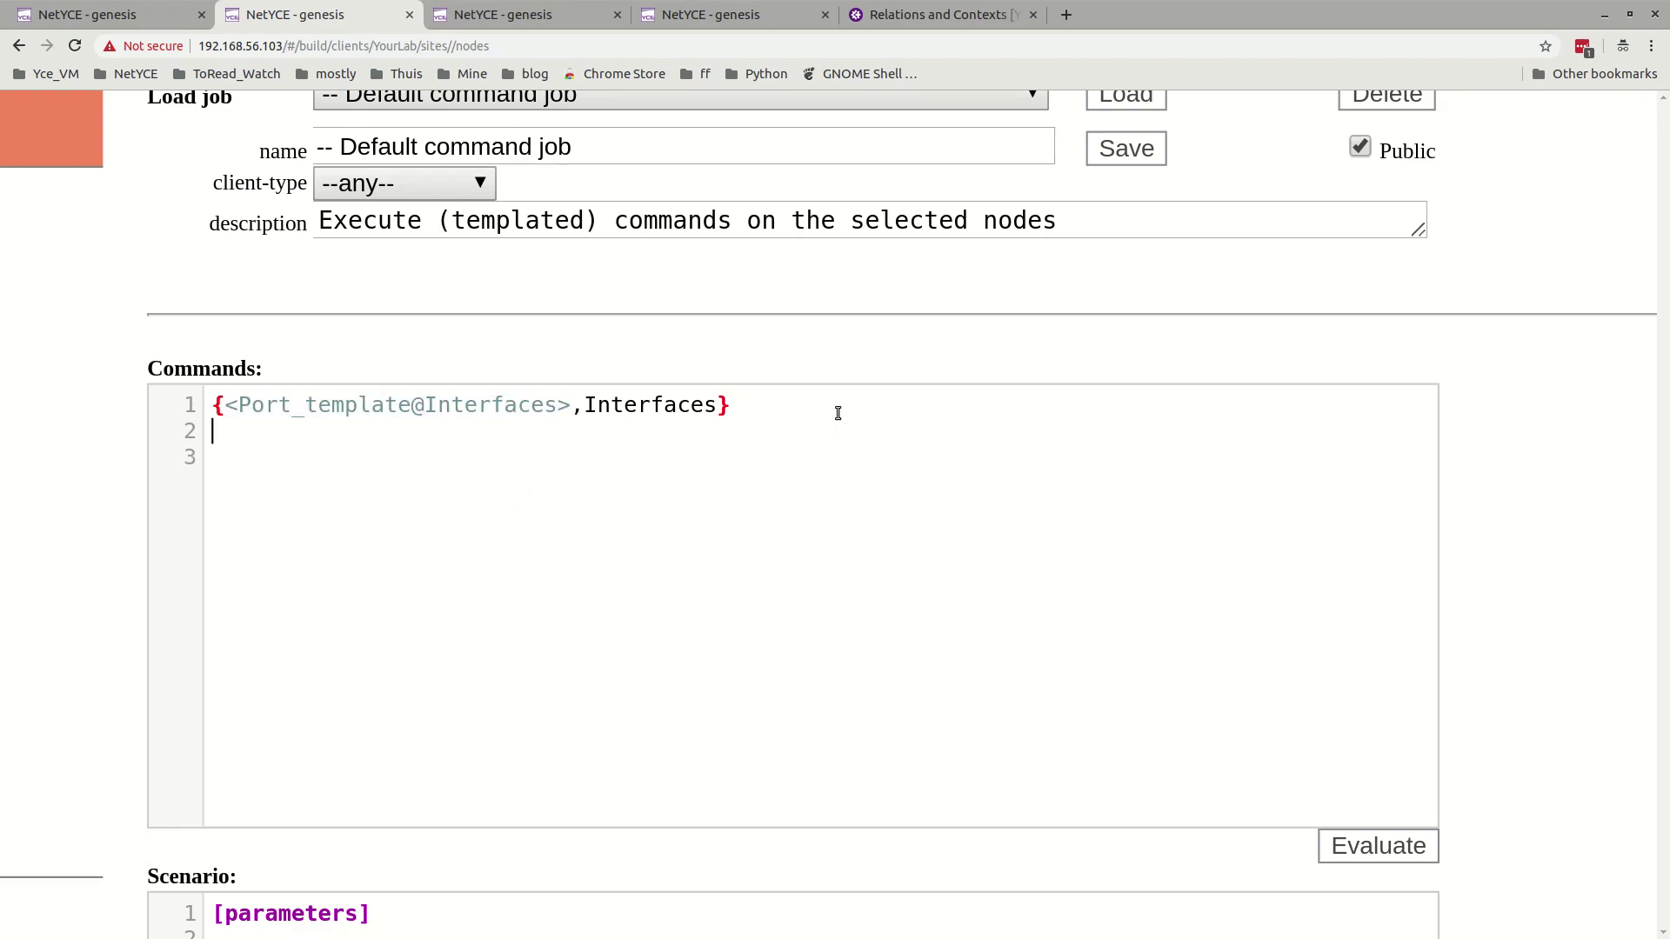
{"action": "type", "text": "{user, Interfaces}"}
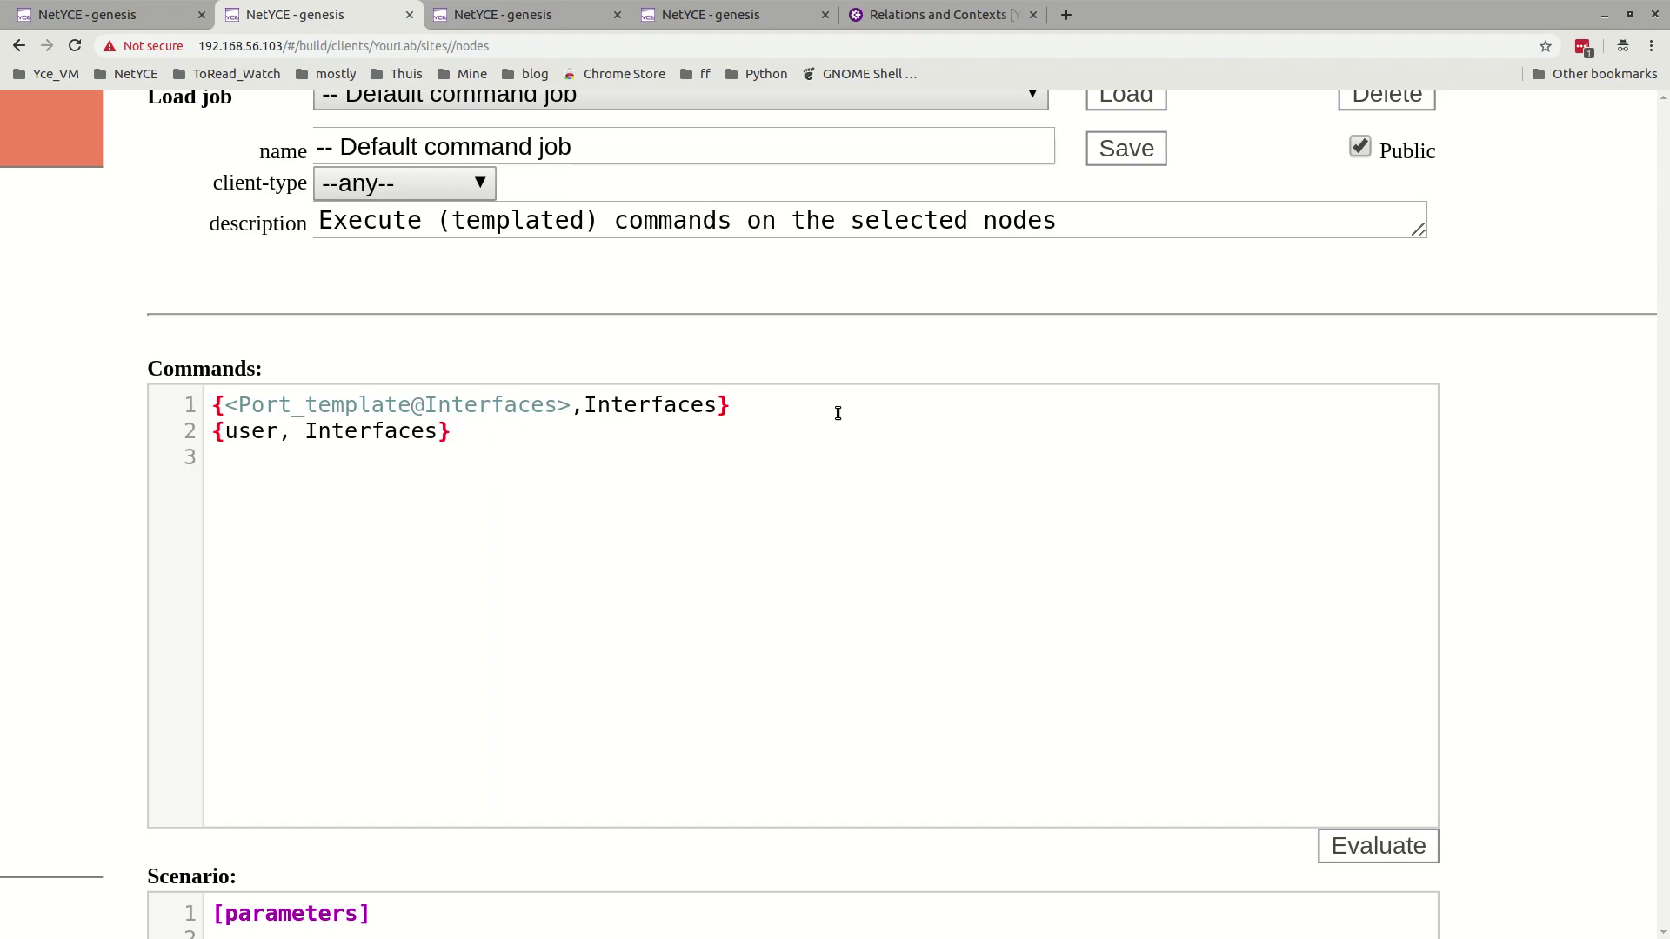
{"action": "key", "text": "Home"}
{"action": "type", "text": "--"}
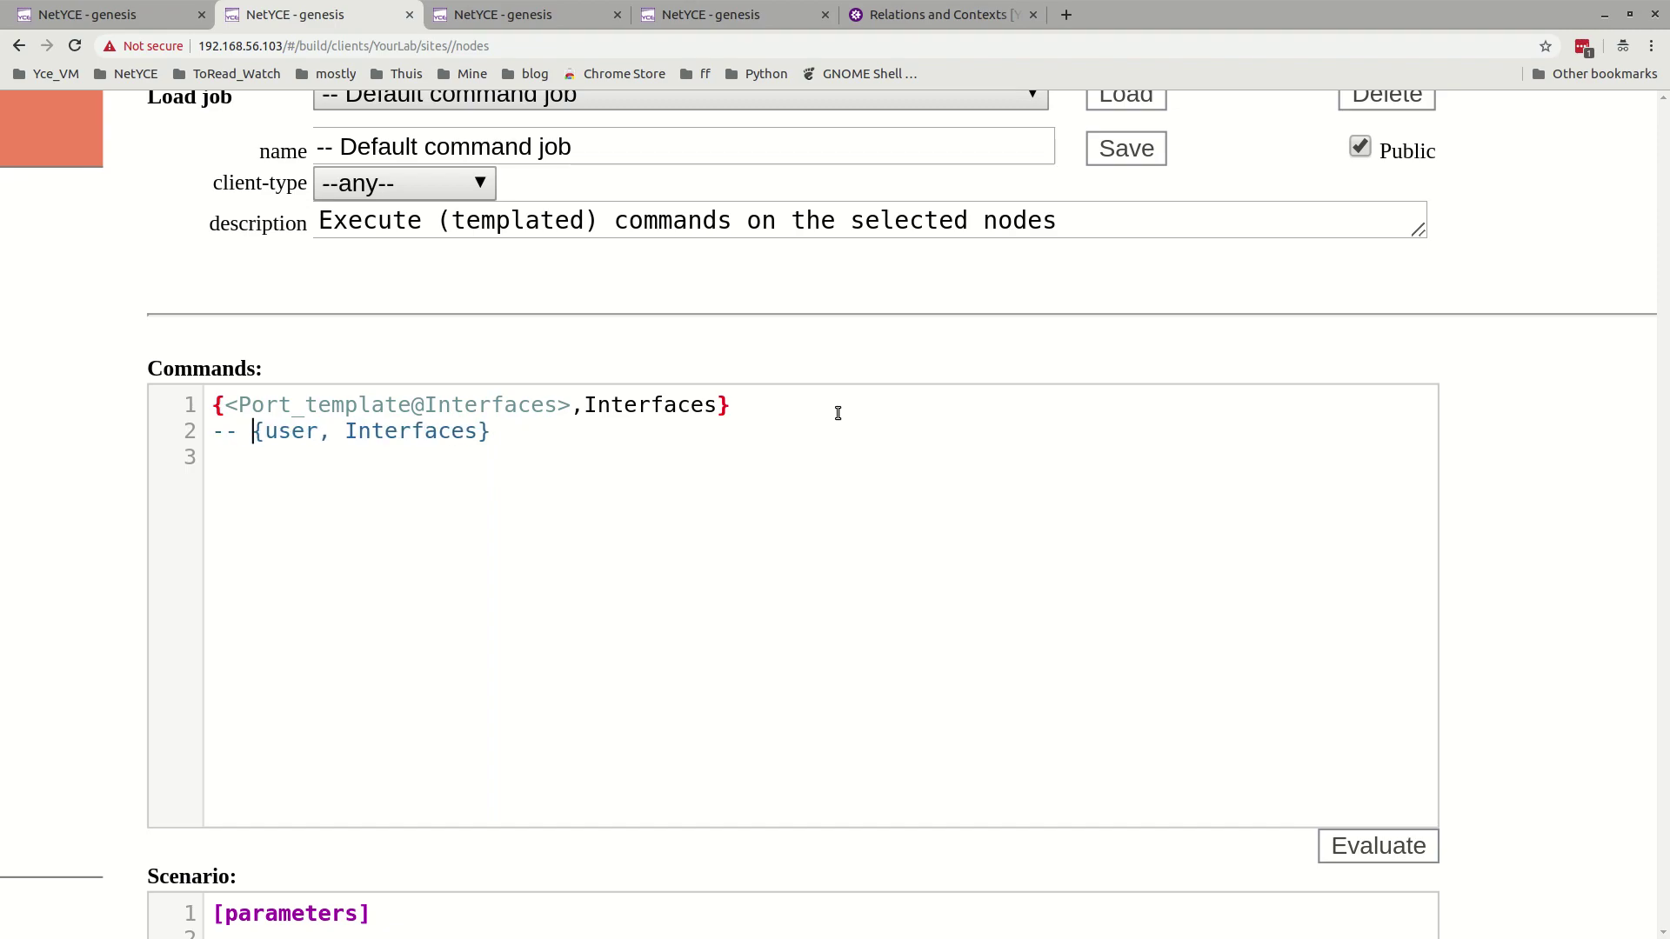
Step: Evaluate the command job for R1 and examine the generated interface configuration
{"action": "left_click", "coordinate": [1356, 859]}
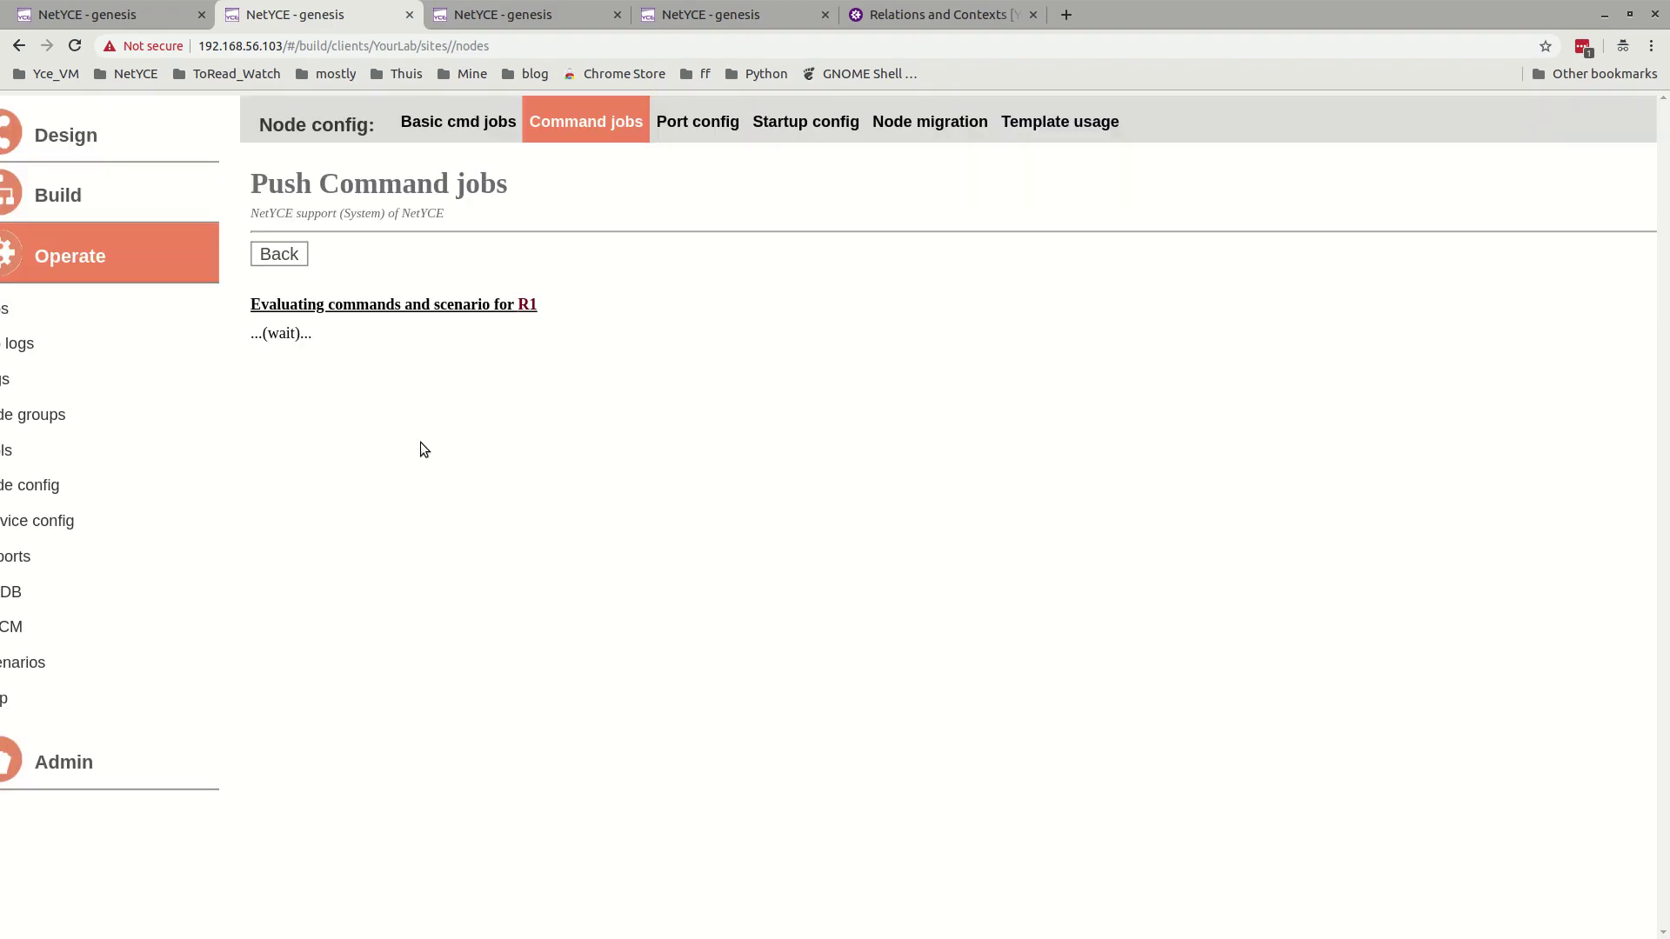
{"action": "scroll", "coordinate": [483, 445], "scroll_direction": "down", "scroll_amount": 5}
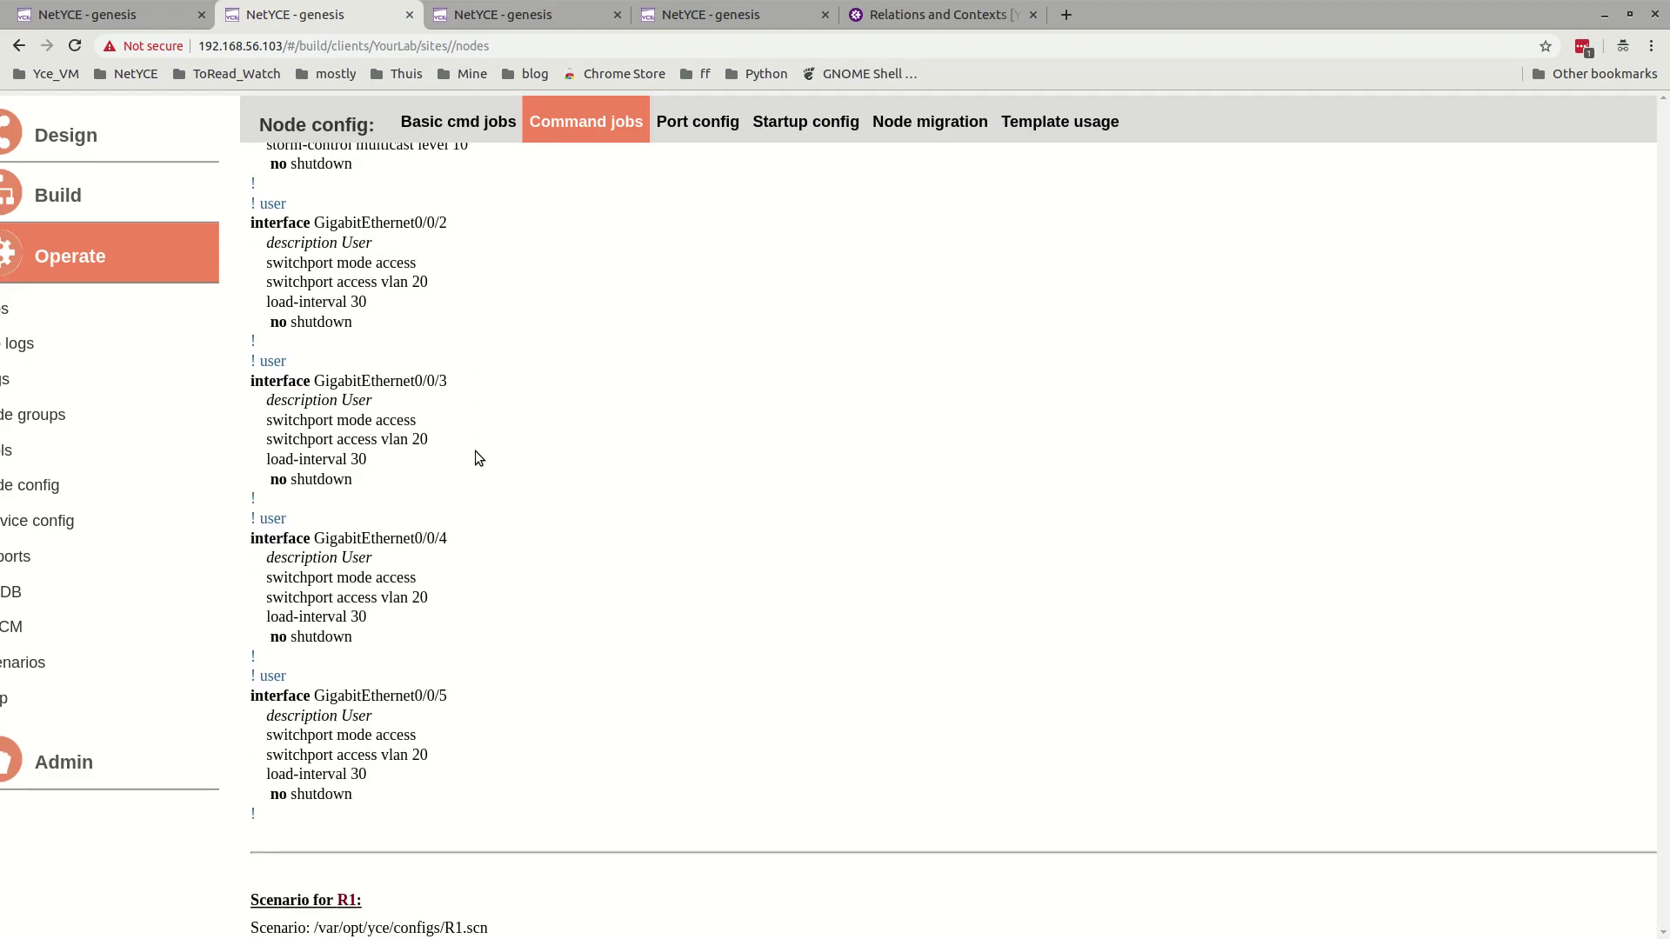
Step: Return to the command job, comment out the Port_template command and activate the {user, Interfaces} line
{"action": "scroll", "coordinate": [474, 685], "scroll_direction": "up", "scroll_amount": 6}
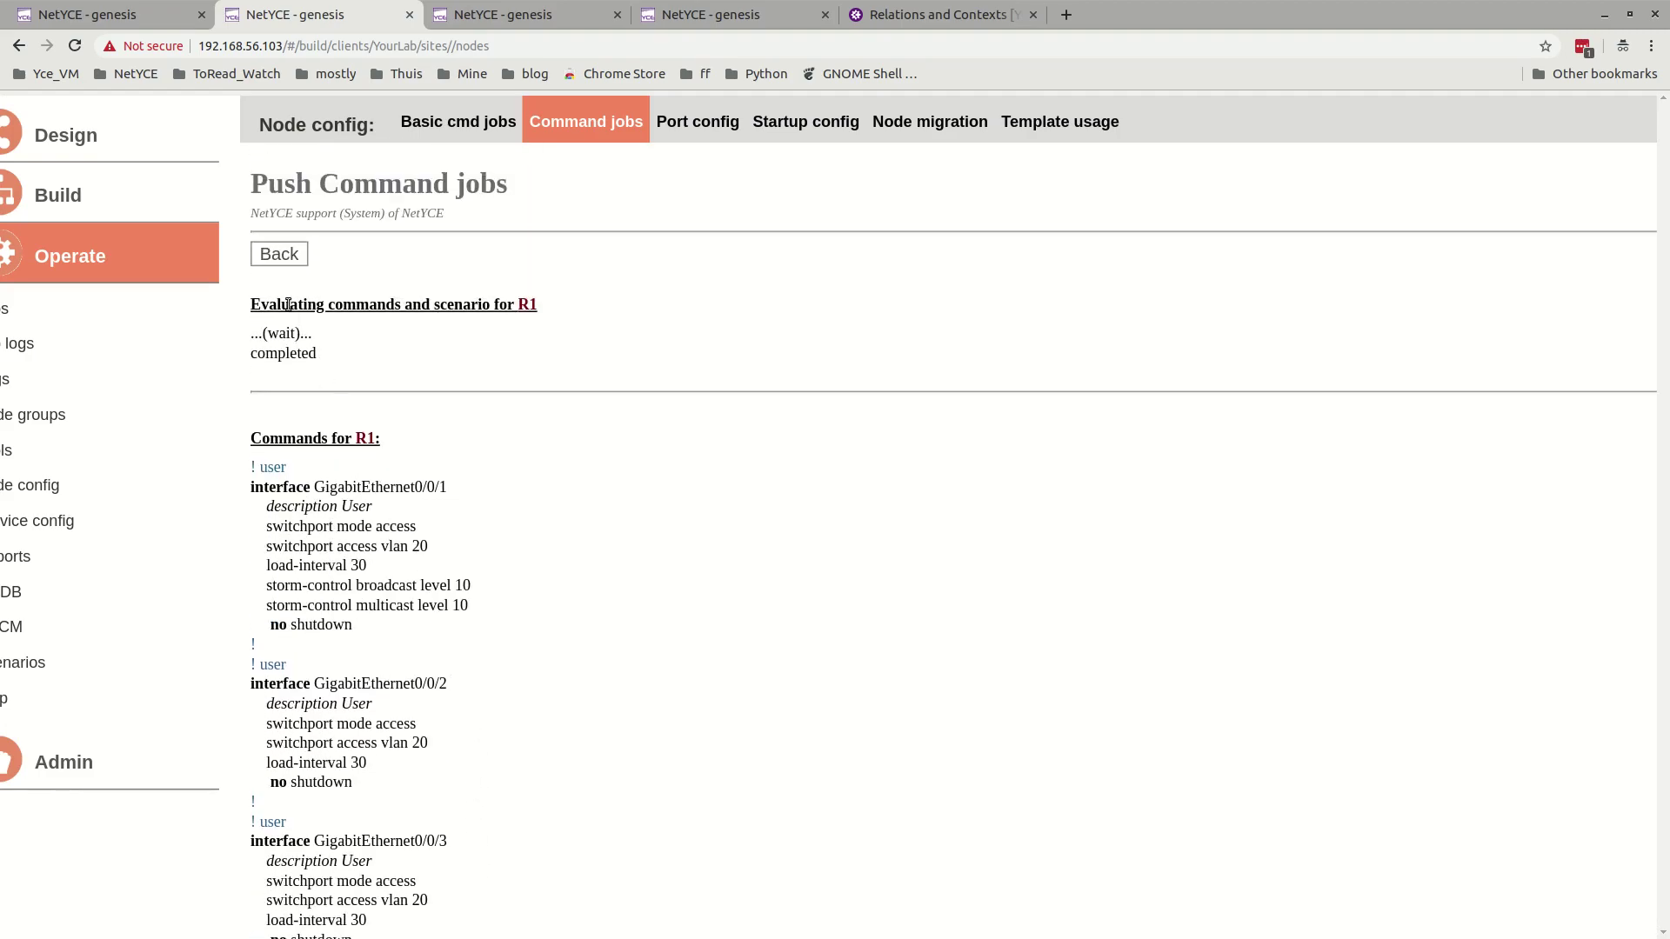
{"action": "left_click", "coordinate": [279, 255]}
{"action": "left_click", "coordinate": [300, 453]}
{"action": "type", "text": "--"}
{"action": "key", "text": "Down"}
{"action": "key", "text": "BackSpace"}
{"action": "key", "text": "BackSpace"}
{"action": "key", "text": "BackSpace"}
Step: Evaluate the command job for R1 and compare the generated interface configuration with the Interfaces context records
{"action": "left_click", "coordinate": [1135, 769]}
{"action": "scroll", "coordinate": [1083, 614], "scroll_direction": "down", "scroll_amount": 5}
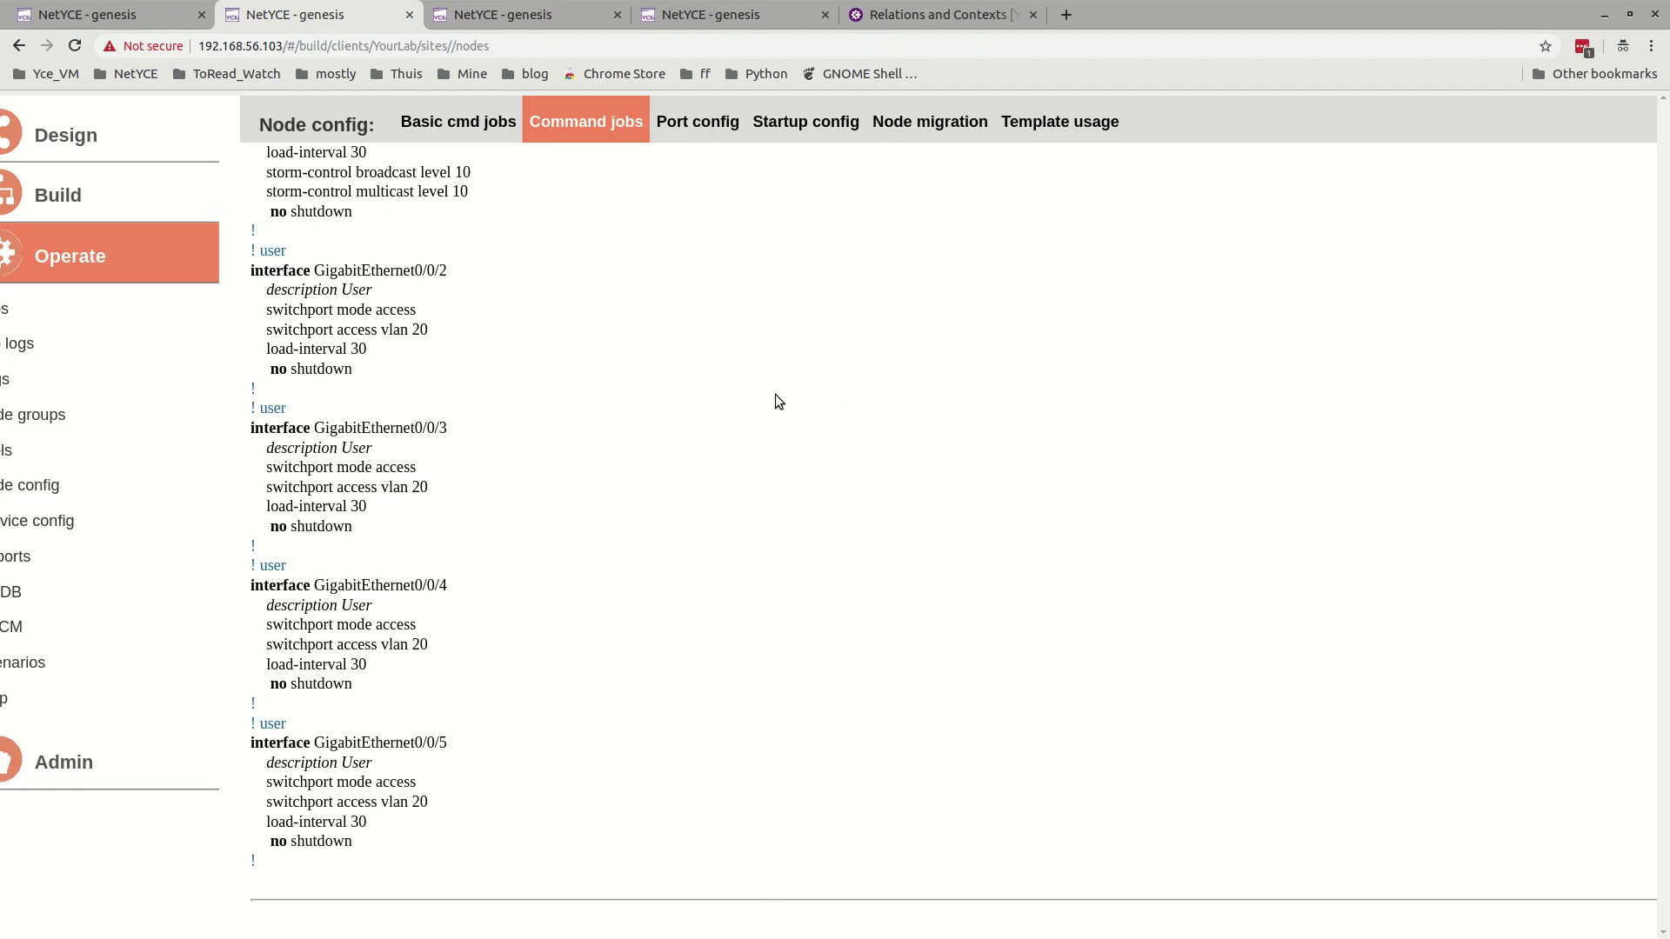
{"action": "left_click", "coordinate": [513, 28]}
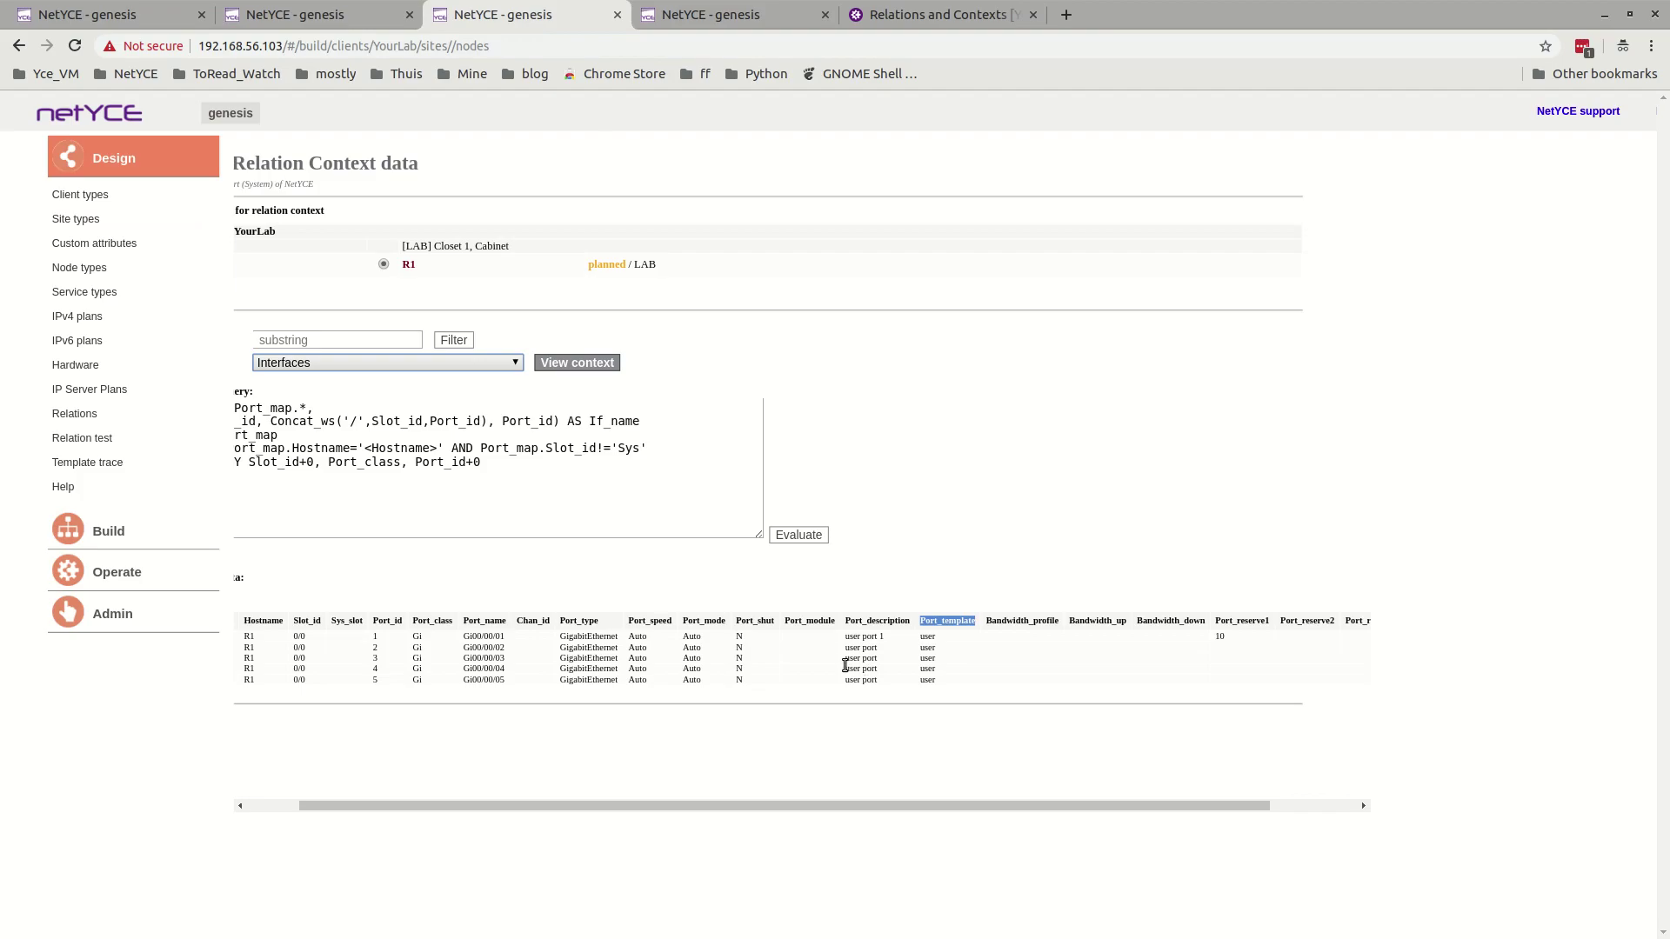
{"action": "key", "text": "ctrl+plus"}
{"action": "key", "text": "ctrl+plus"}
{"action": "key", "text": "ctrl+plus"}
{"action": "key", "text": "ctrl+plus"}
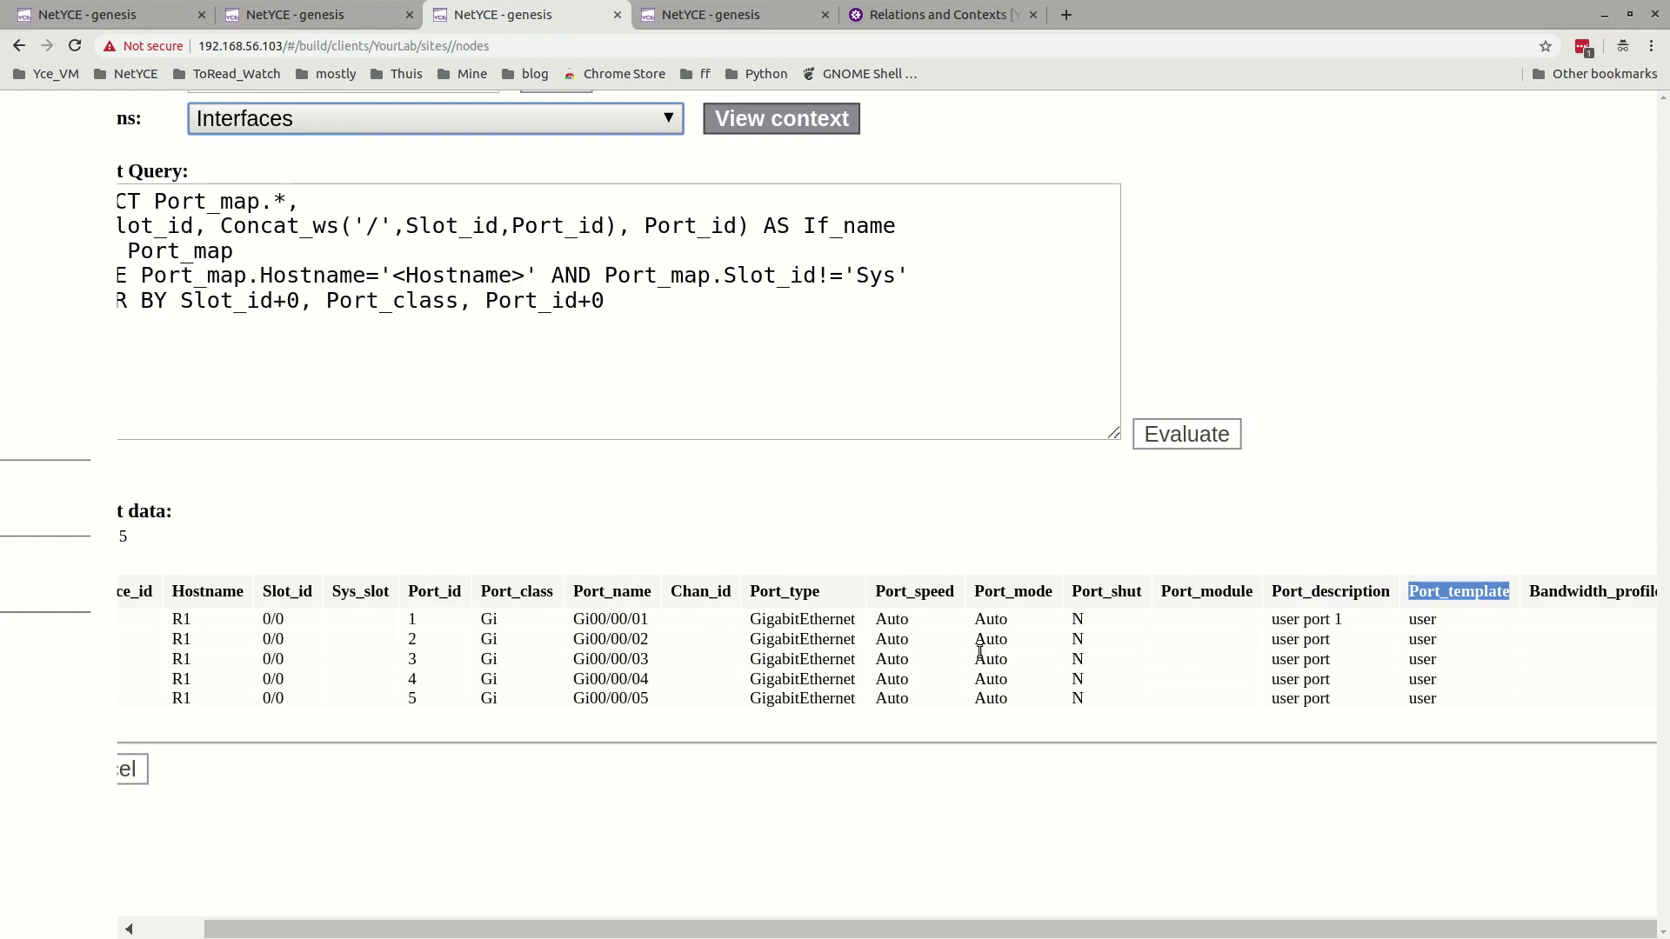
Step: Close the intf_vlans revision and open the production revision of the Cisco_IOS port template "user" to examine its text
{"action": "left_click", "coordinate": [741, 18]}
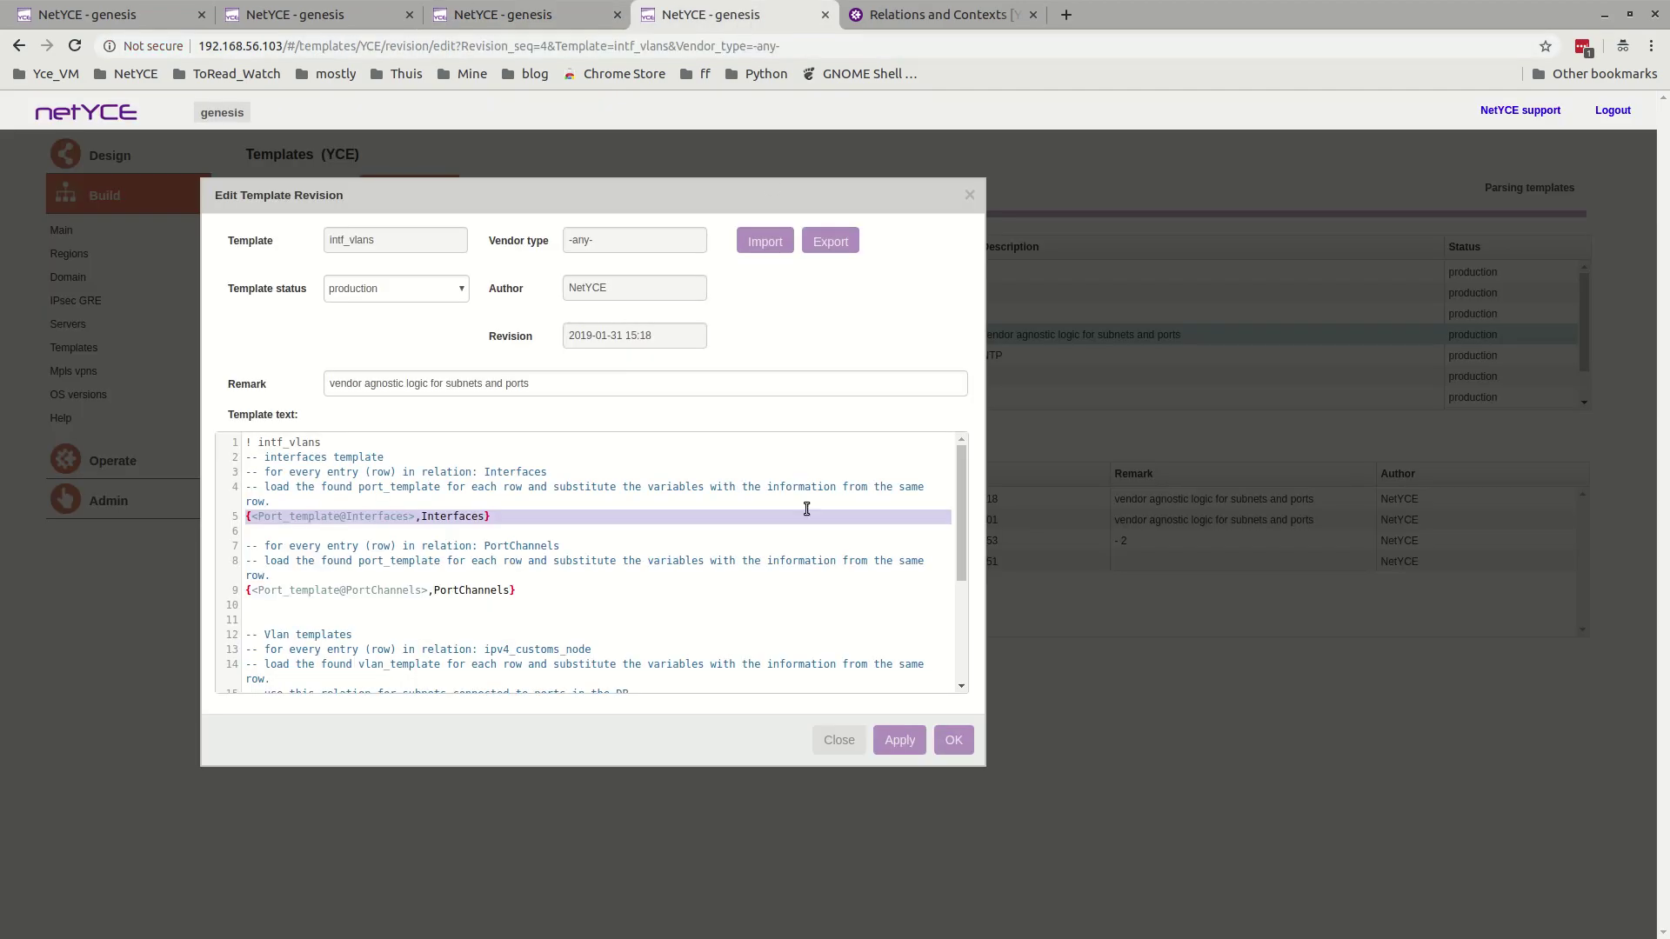
{"action": "left_click", "coordinate": [838, 739]}
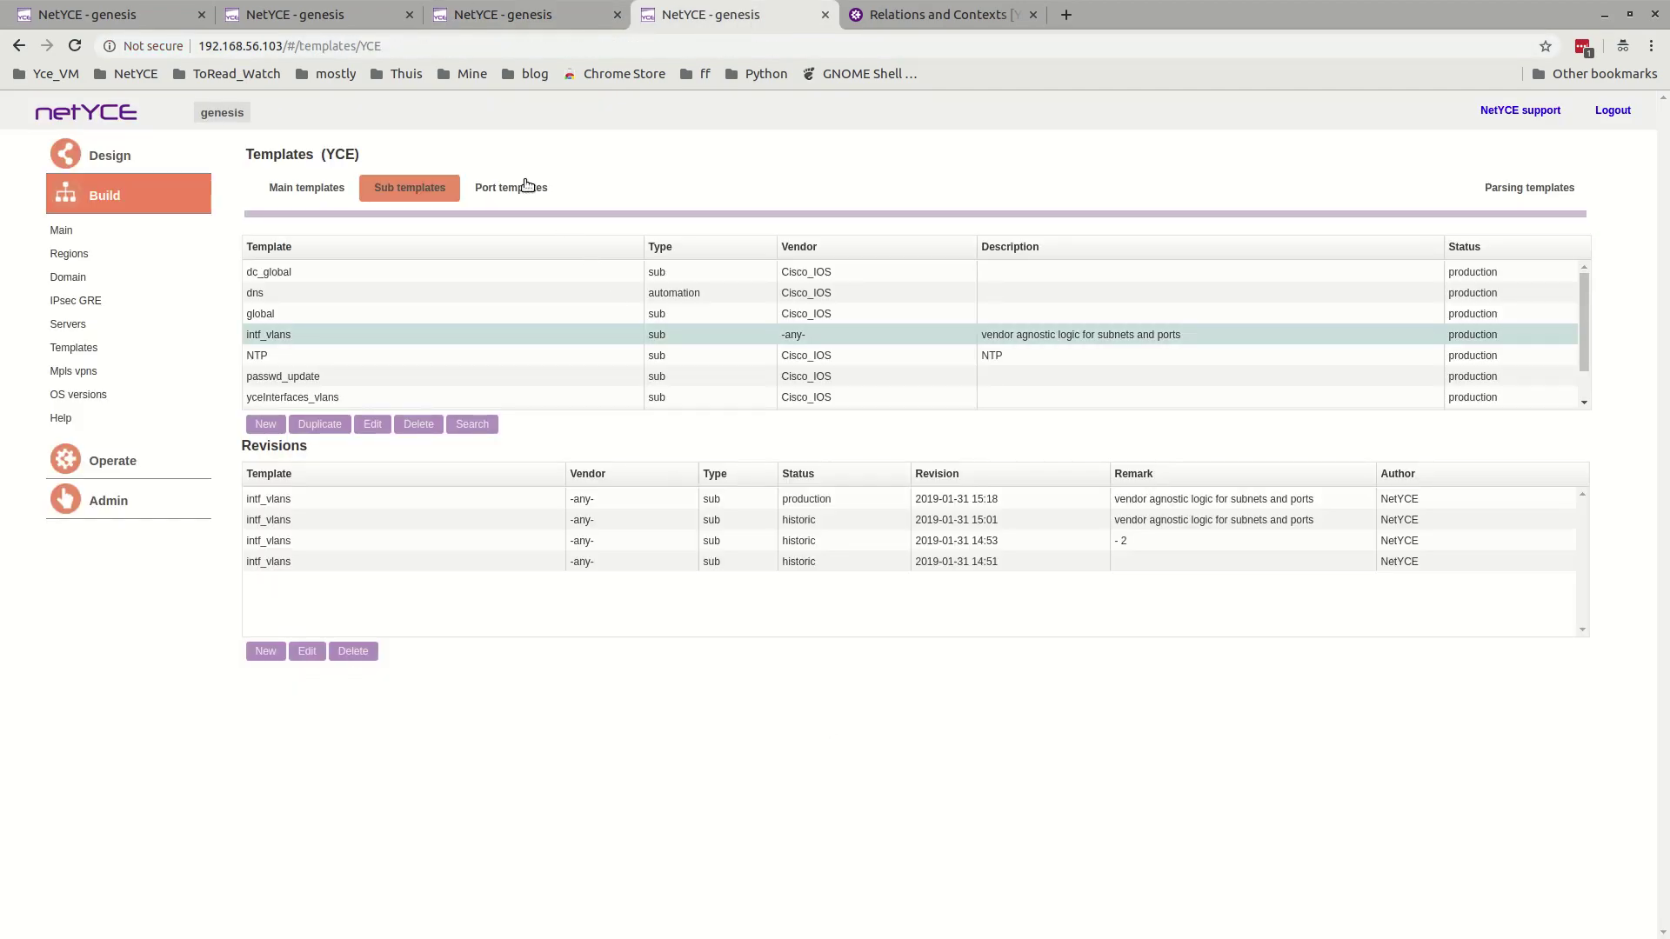
{"action": "left_click", "coordinate": [527, 186]}
{"action": "scroll", "coordinate": [340, 358], "scroll_direction": "down", "scroll_amount": 5}
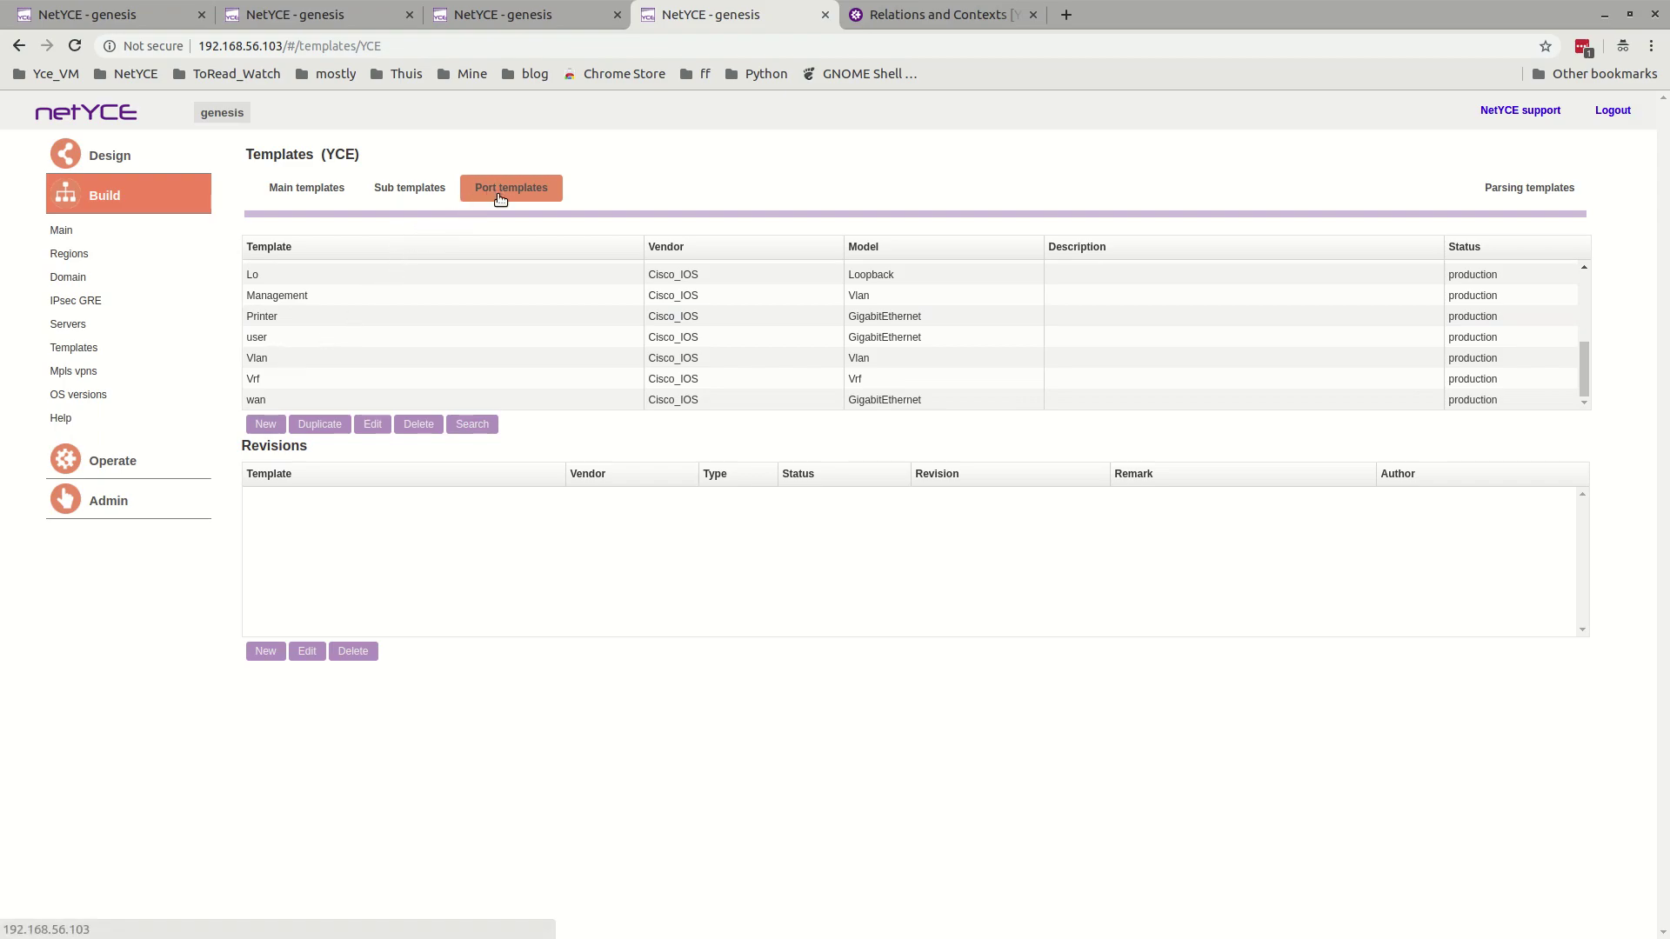
{"action": "left_click", "coordinate": [274, 339]}
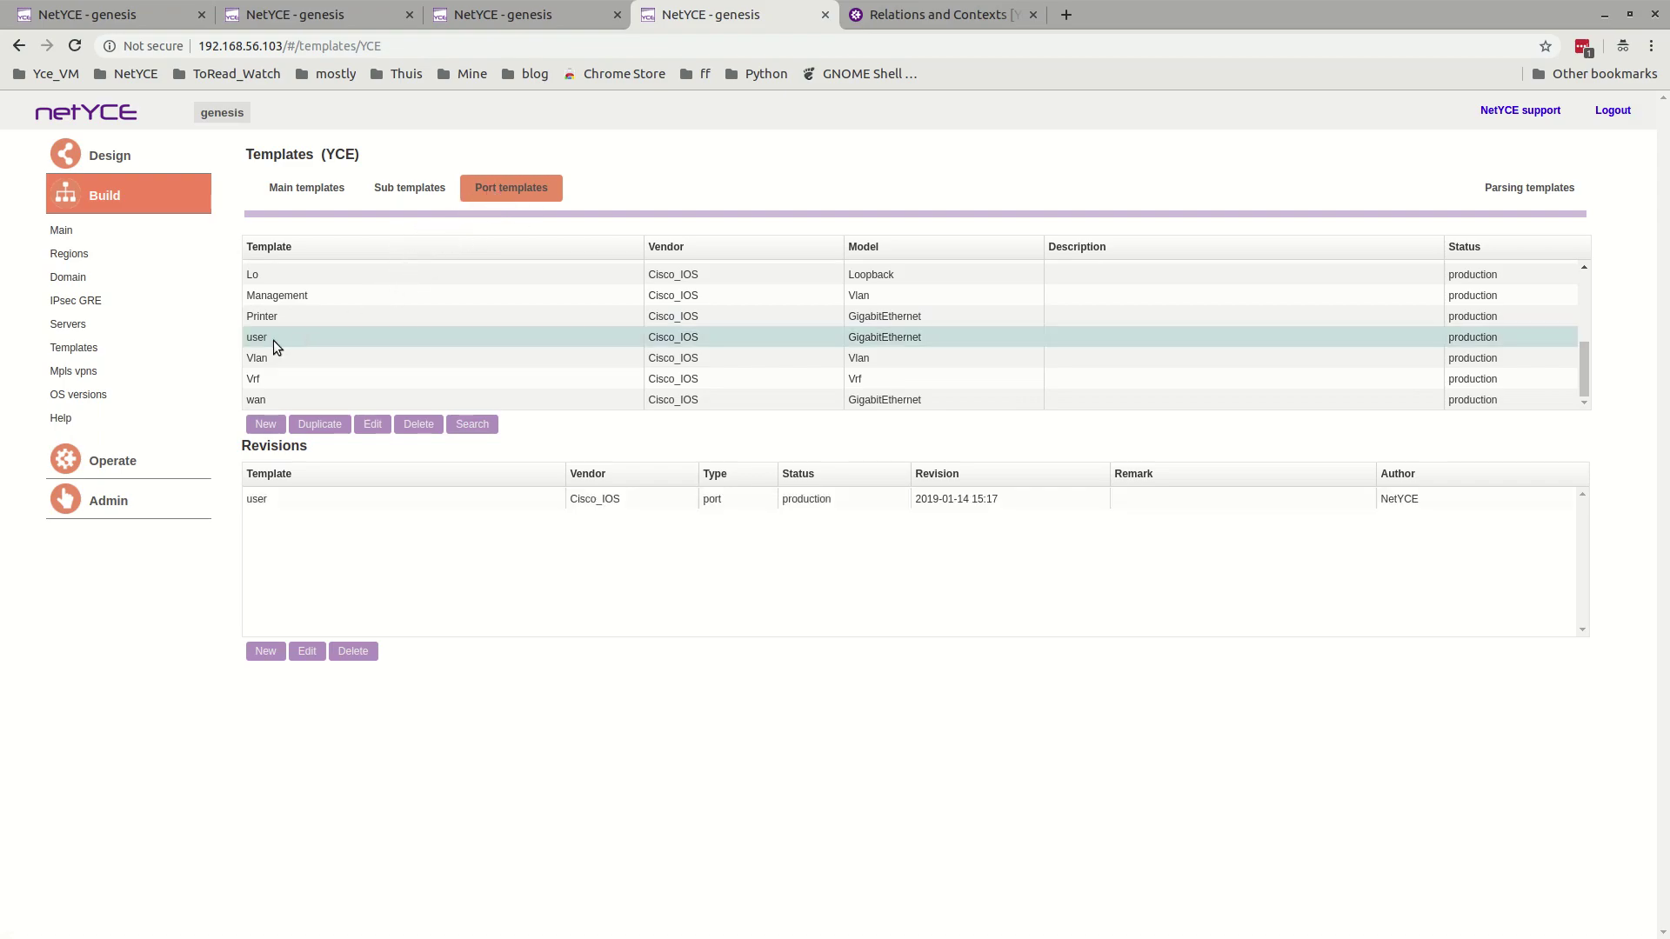
{"action": "double_click", "coordinate": [276, 339]}
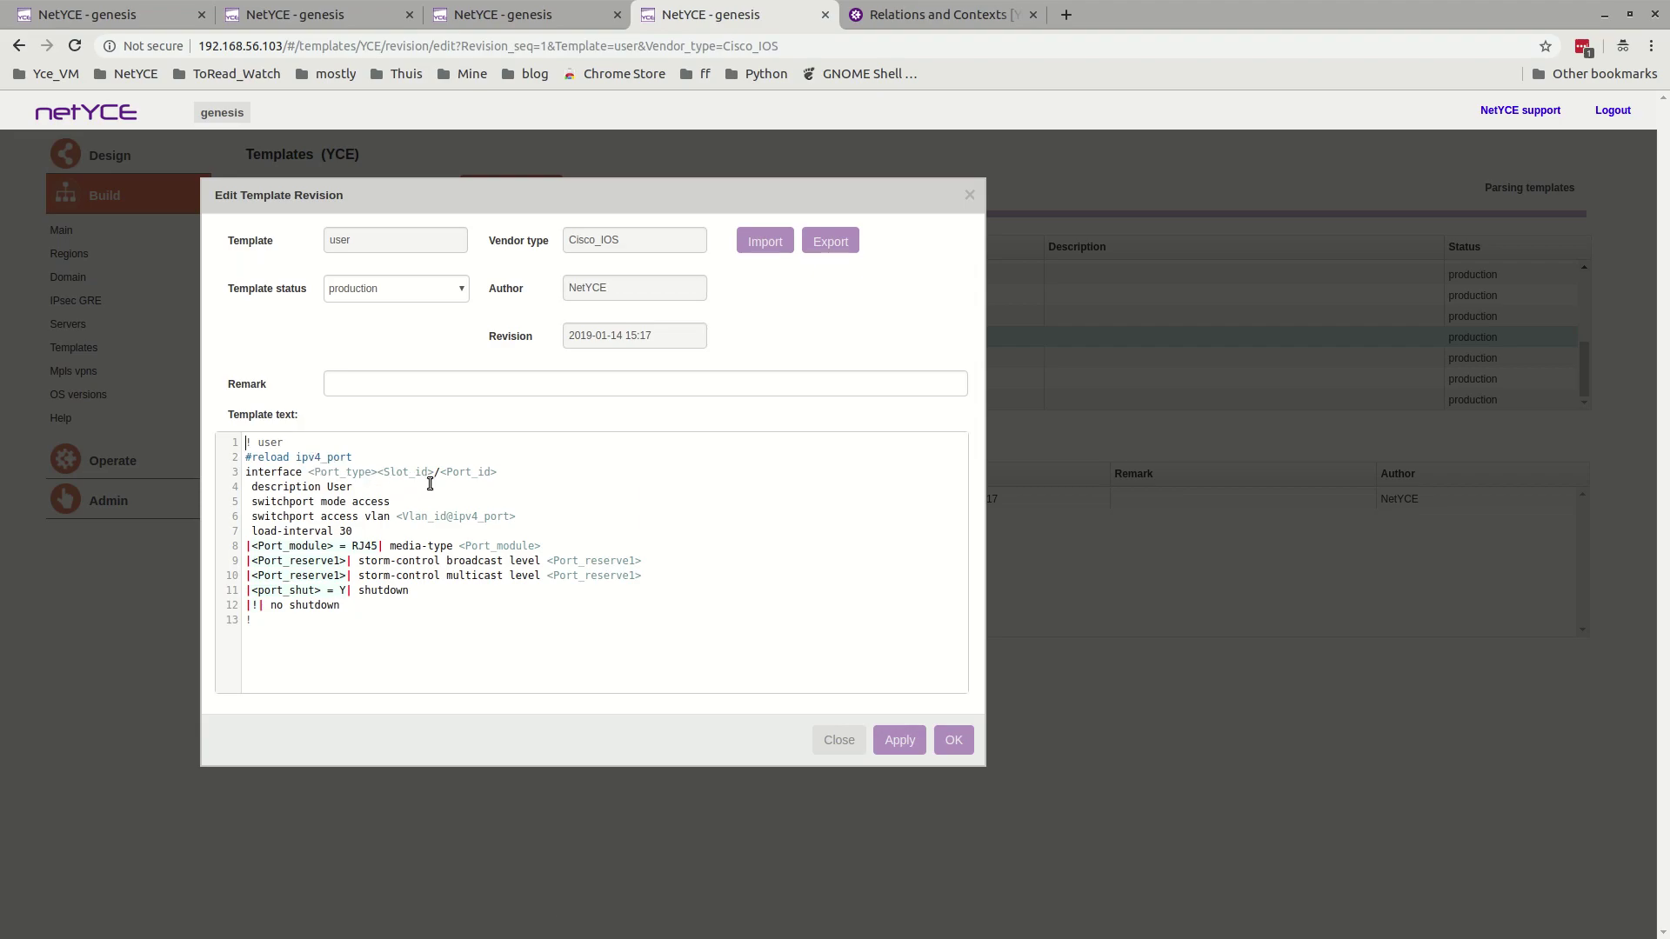
{"action": "scroll", "coordinate": [329, 320], "scroll_direction": "up", "scroll_amount": 5}
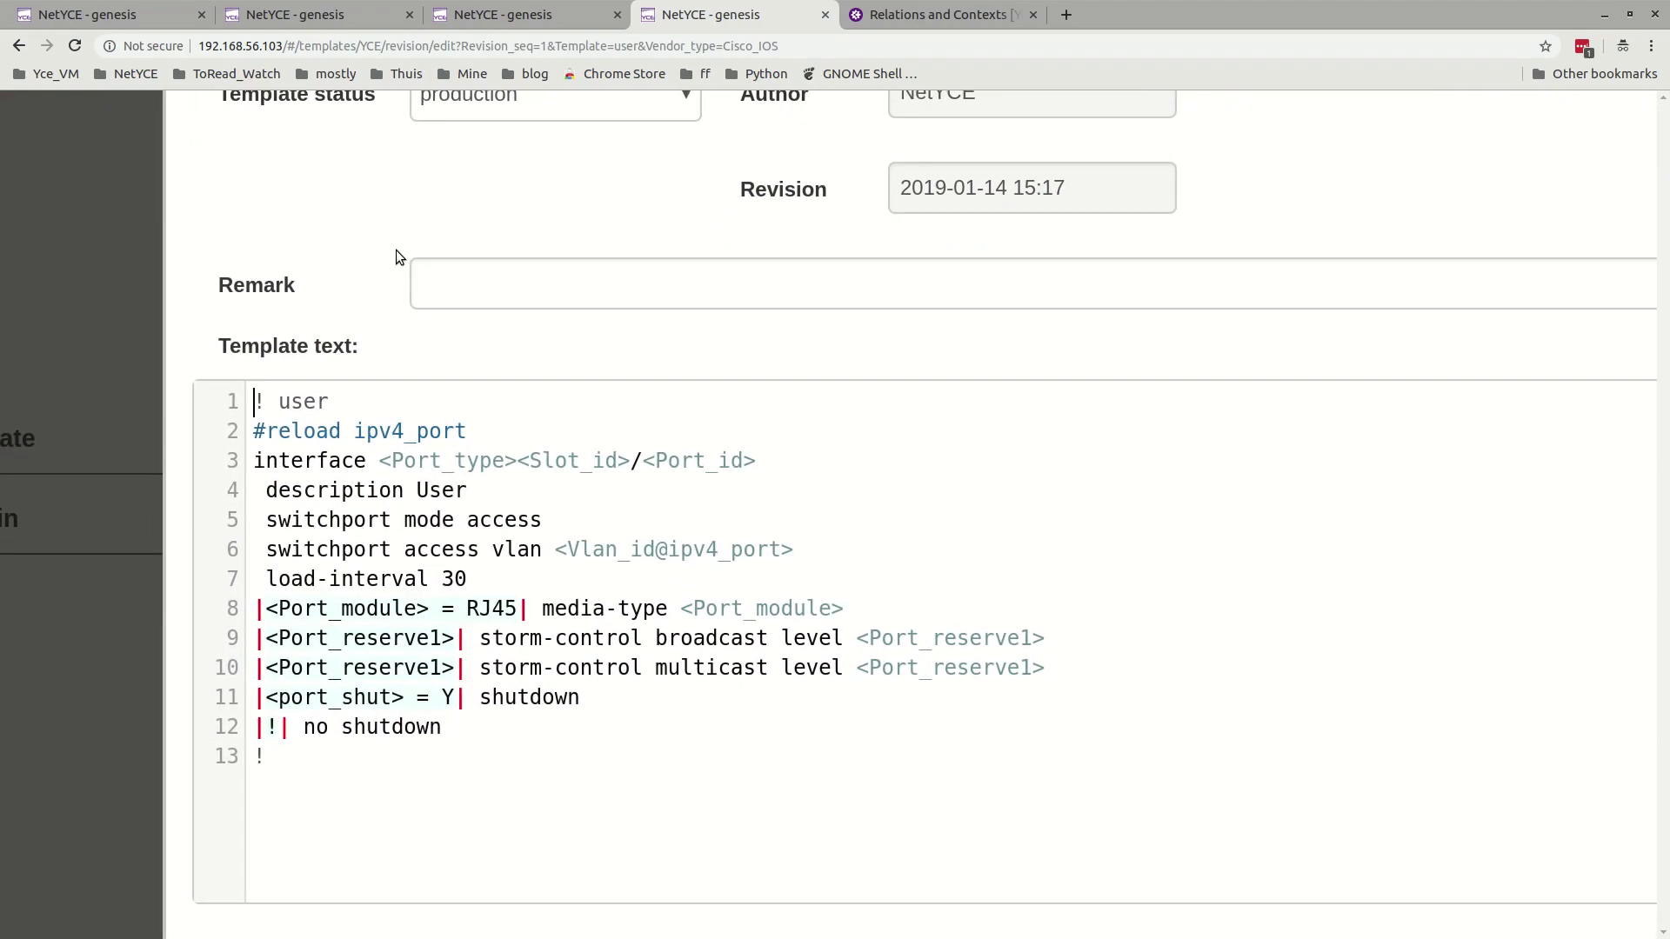
Step: Highlight the interface line's variables in the user template and the matching Port_type, Slot_id and Port_id columns in the Interfaces data
{"action": "left_click_drag", "start_coordinate": [380, 462], "coordinate": [757, 474]}
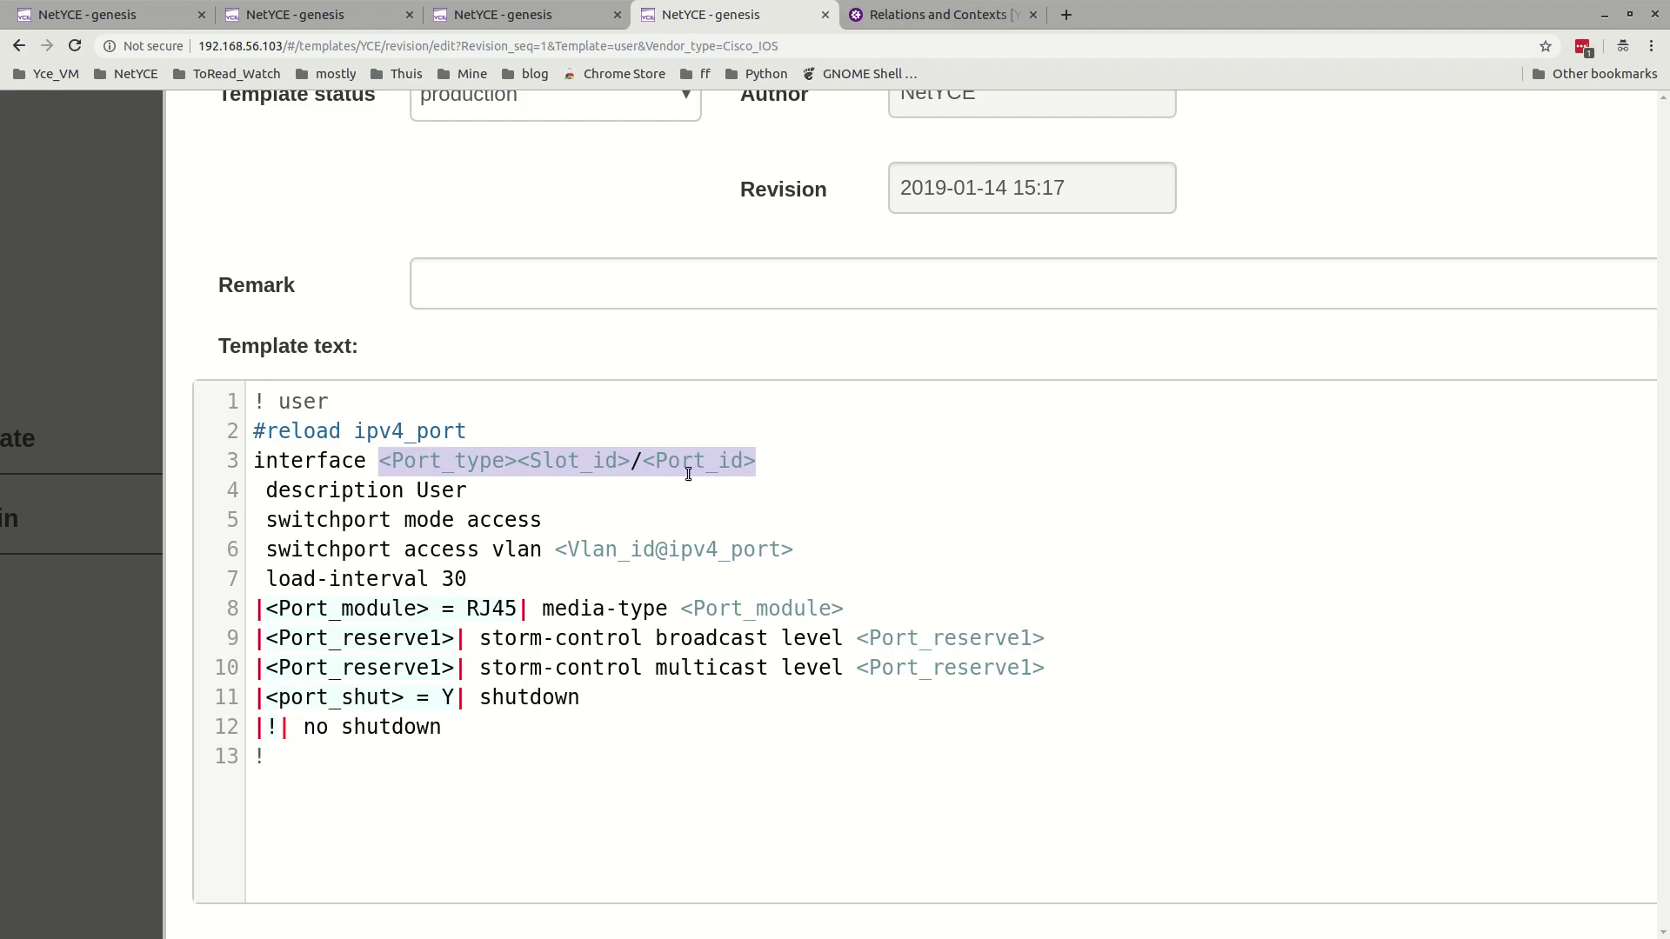
{"action": "left_click", "coordinate": [548, 13]}
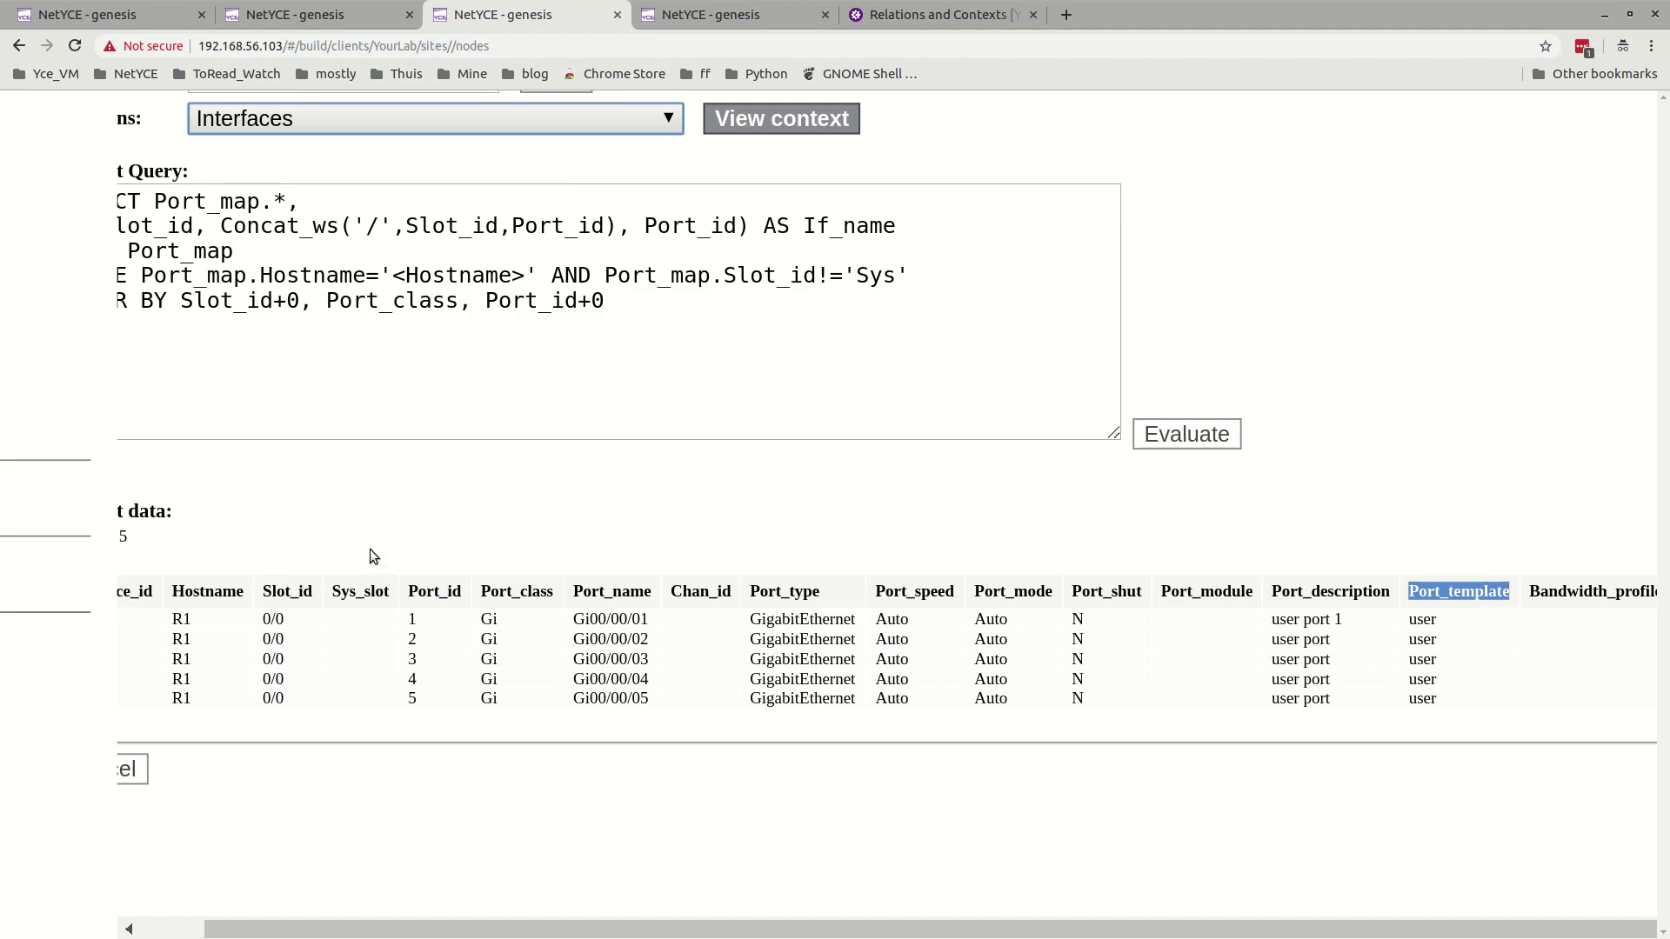
{"action": "scroll", "coordinate": [372, 555], "scroll_direction": "left", "scroll_amount": 2}
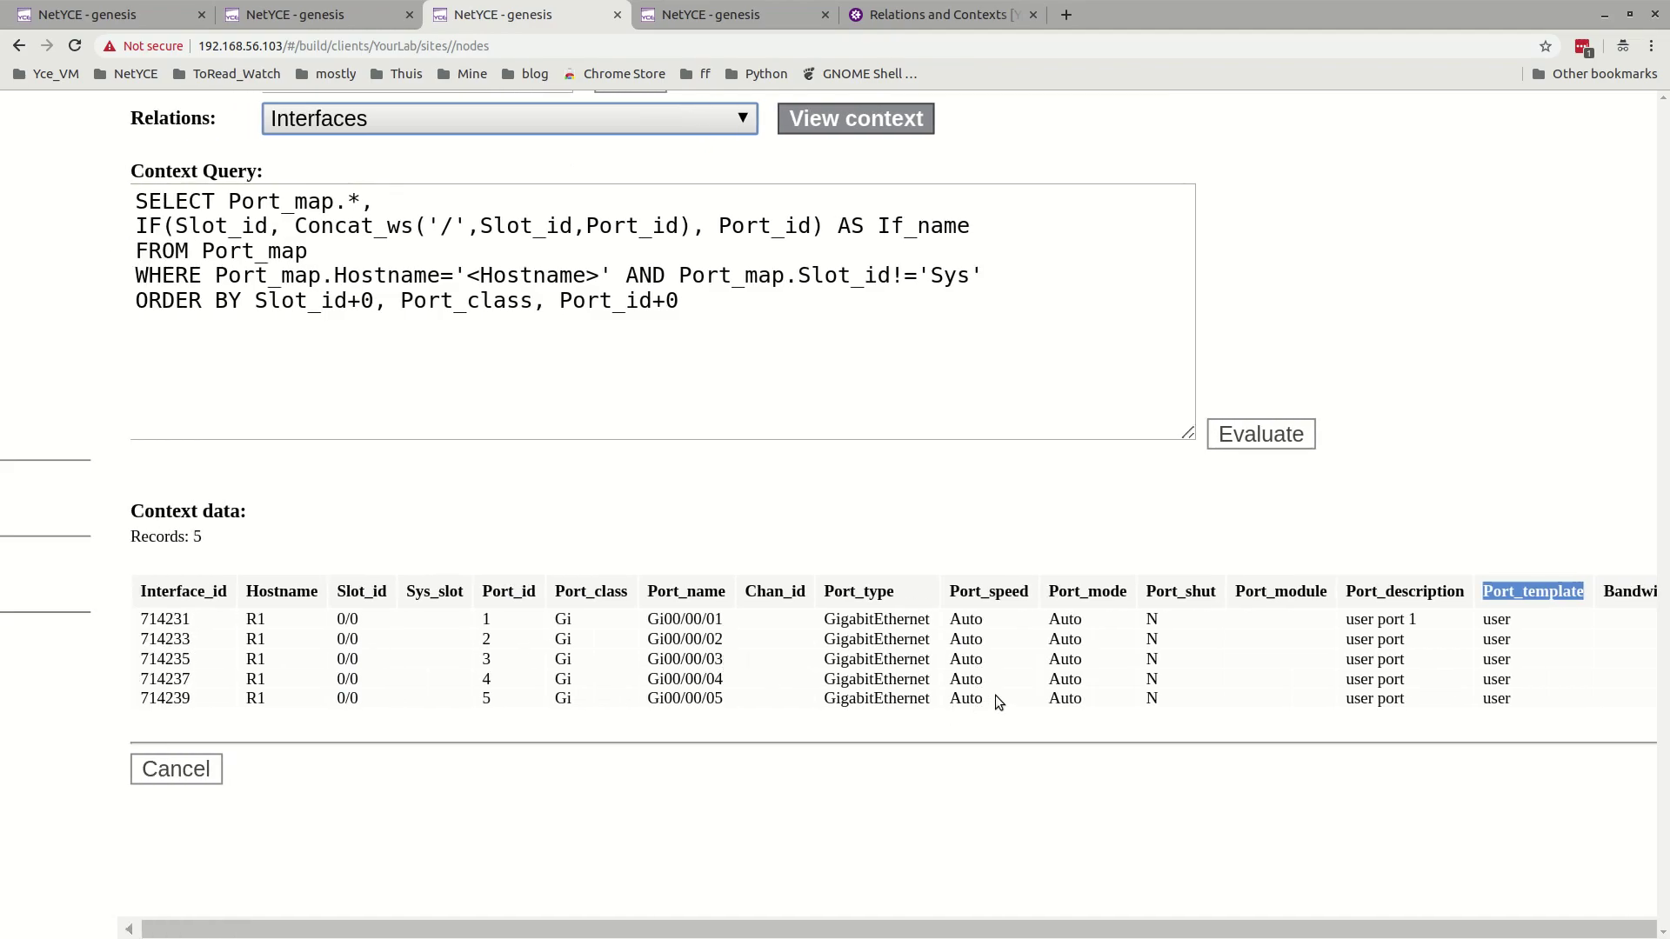
{"action": "double_click", "coordinate": [860, 592]}
{"action": "double_click", "coordinate": [365, 592]}
{"action": "double_click", "coordinate": [522, 594]}
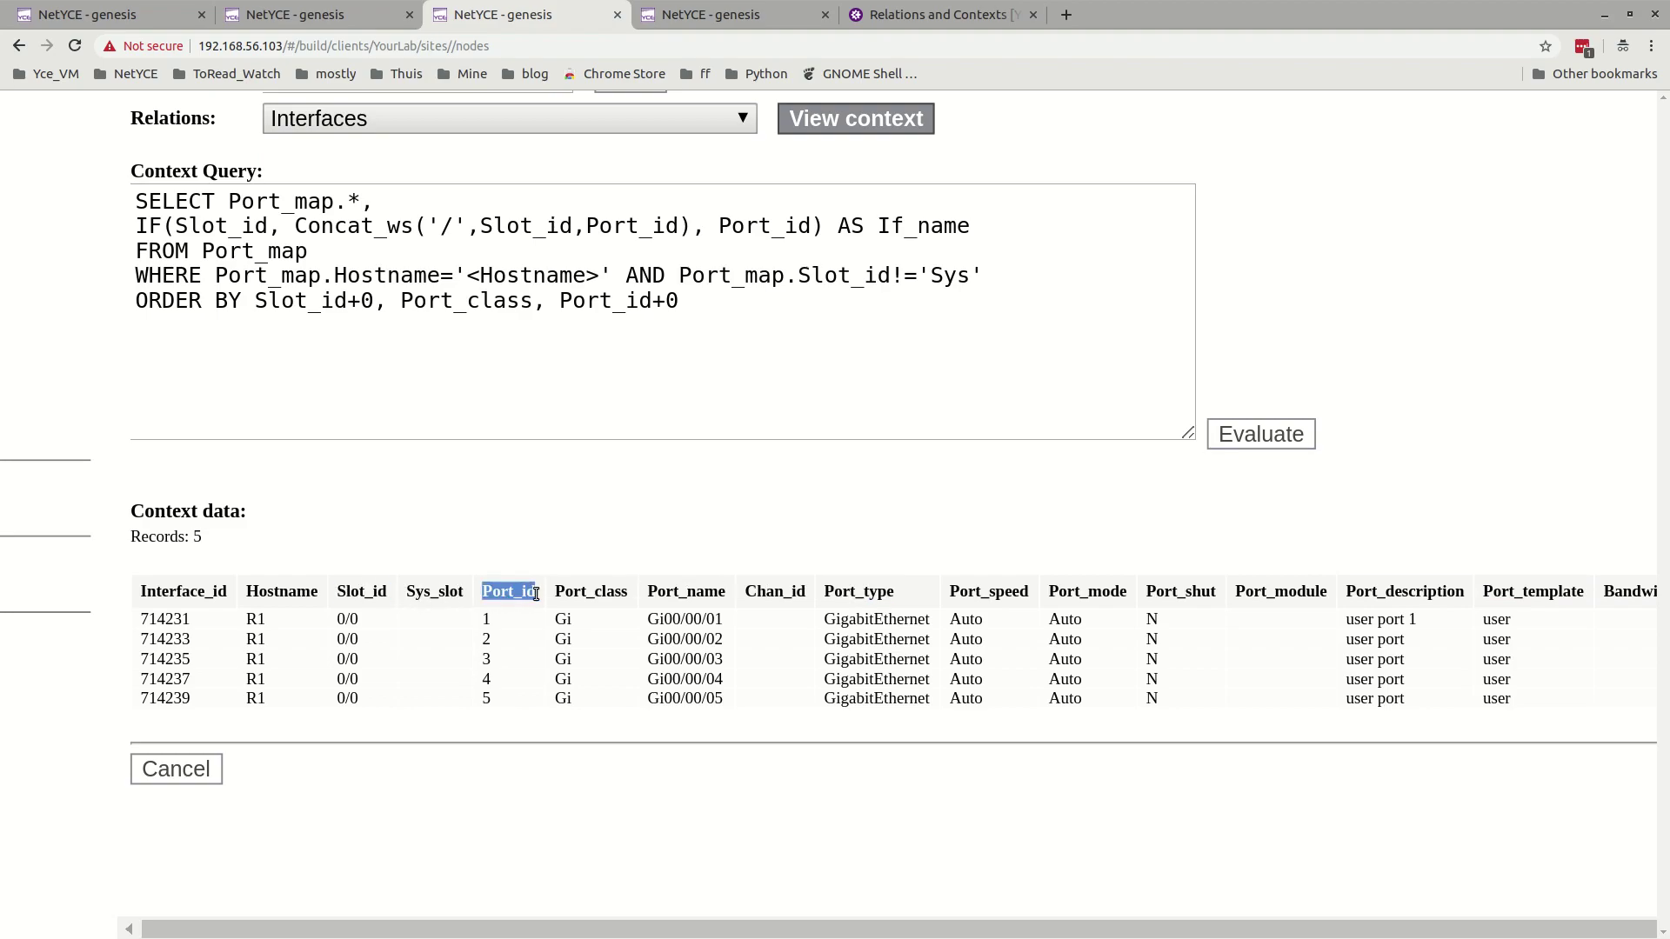
{"action": "left_click", "coordinate": [703, 19]}
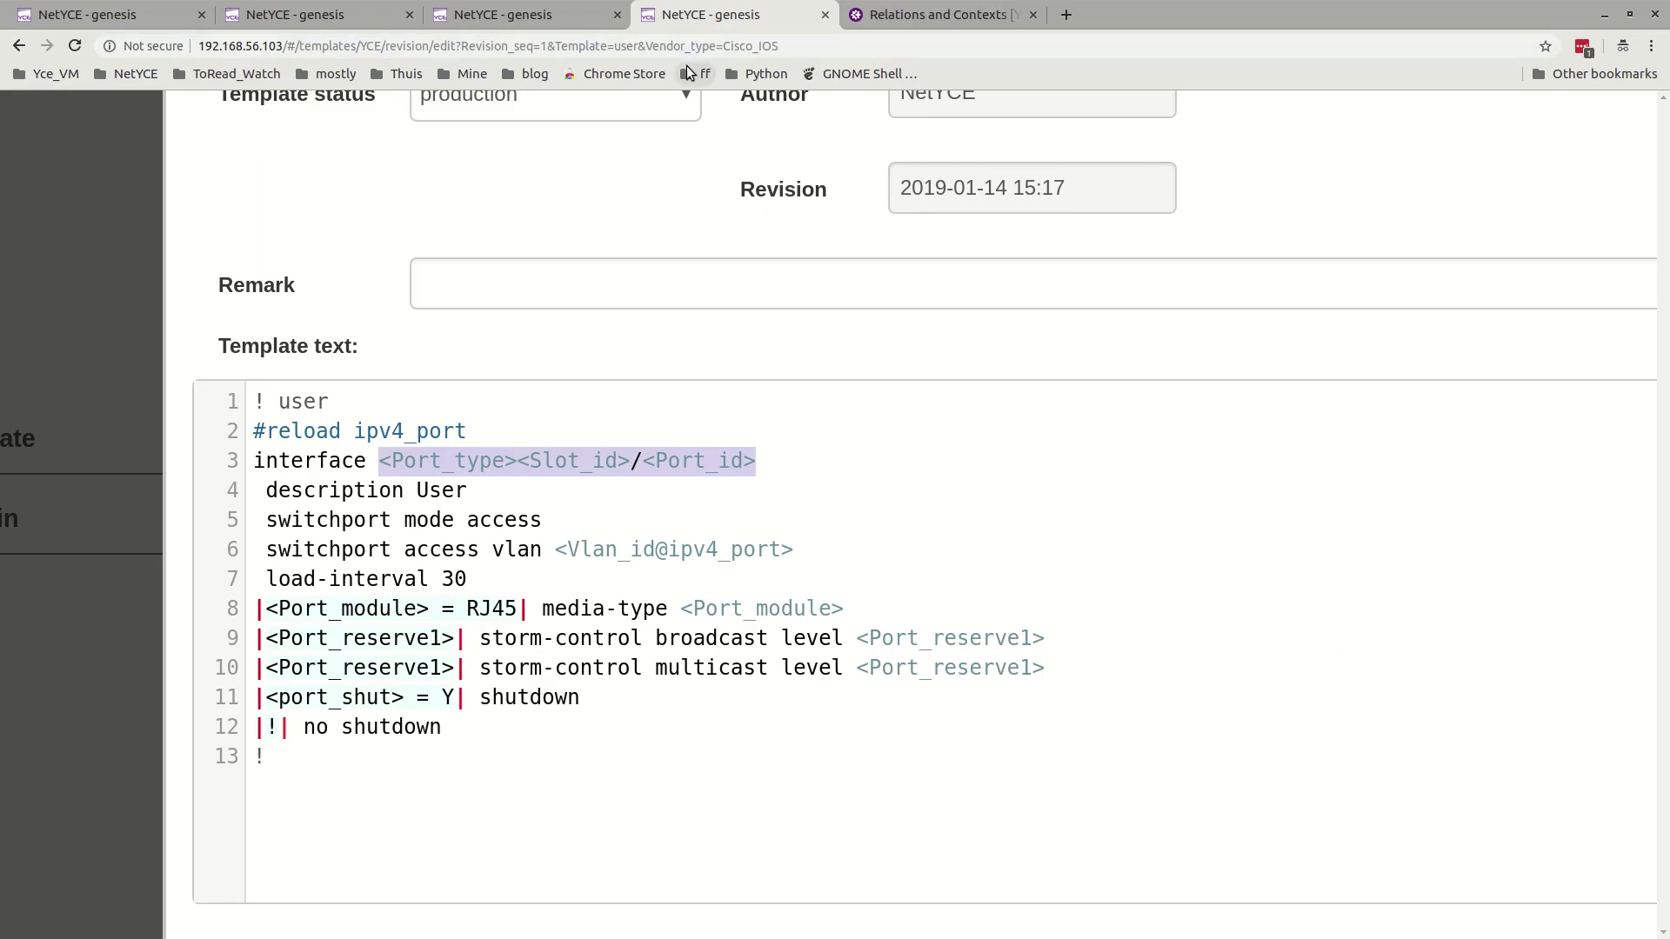
{"action": "left_click", "coordinate": [546, 17]}
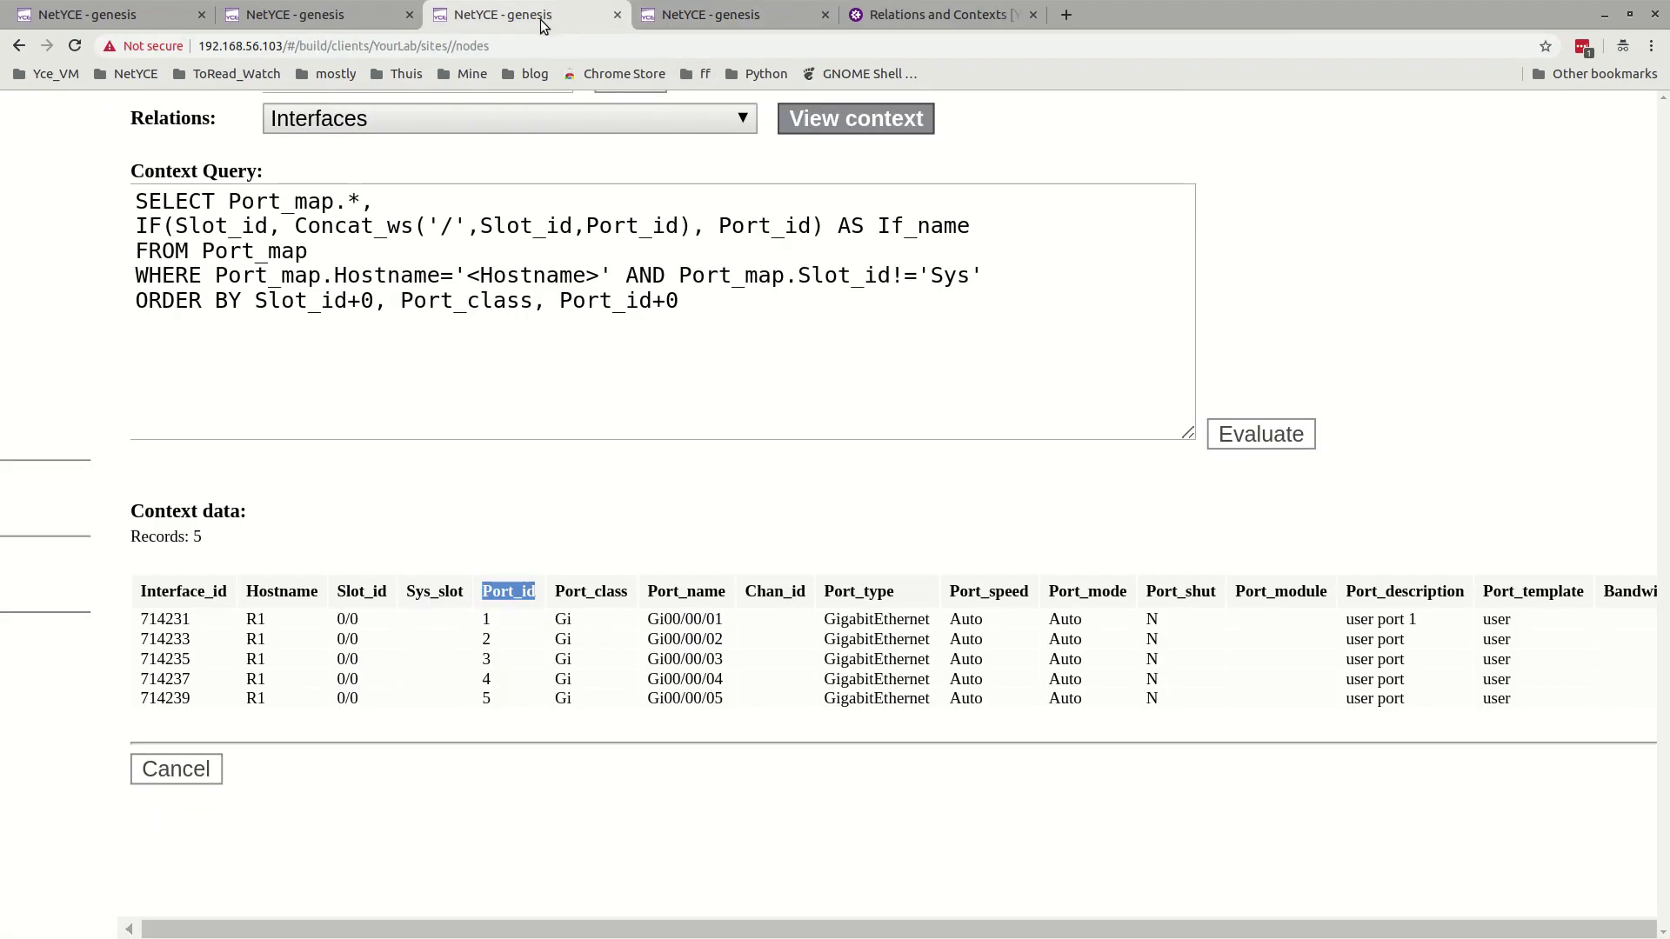
Step: Highlight the user template name in the command job, and the Port_template column header and its first value in the Interfaces data
{"action": "left_click", "coordinate": [350, 14]}
{"action": "scroll", "coordinate": [415, 248], "scroll_direction": "down", "scroll_amount": 3}
{"action": "scroll", "coordinate": [411, 285], "scroll_direction": "down", "scroll_amount": 5}
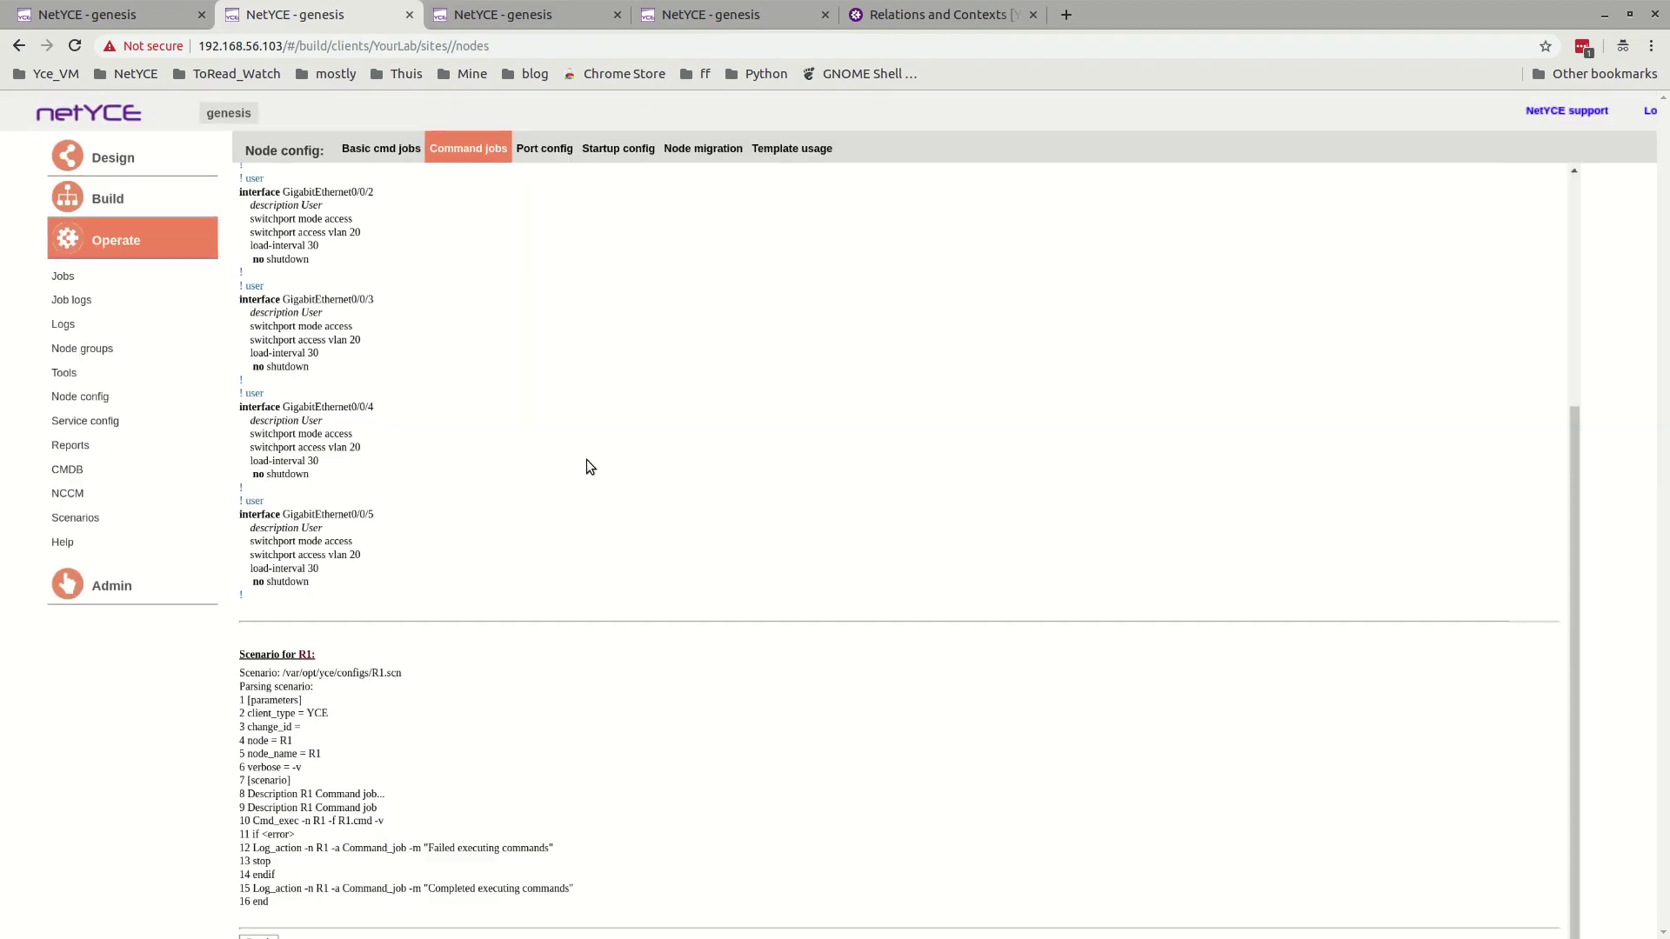
{"action": "left_click", "coordinate": [254, 919]}
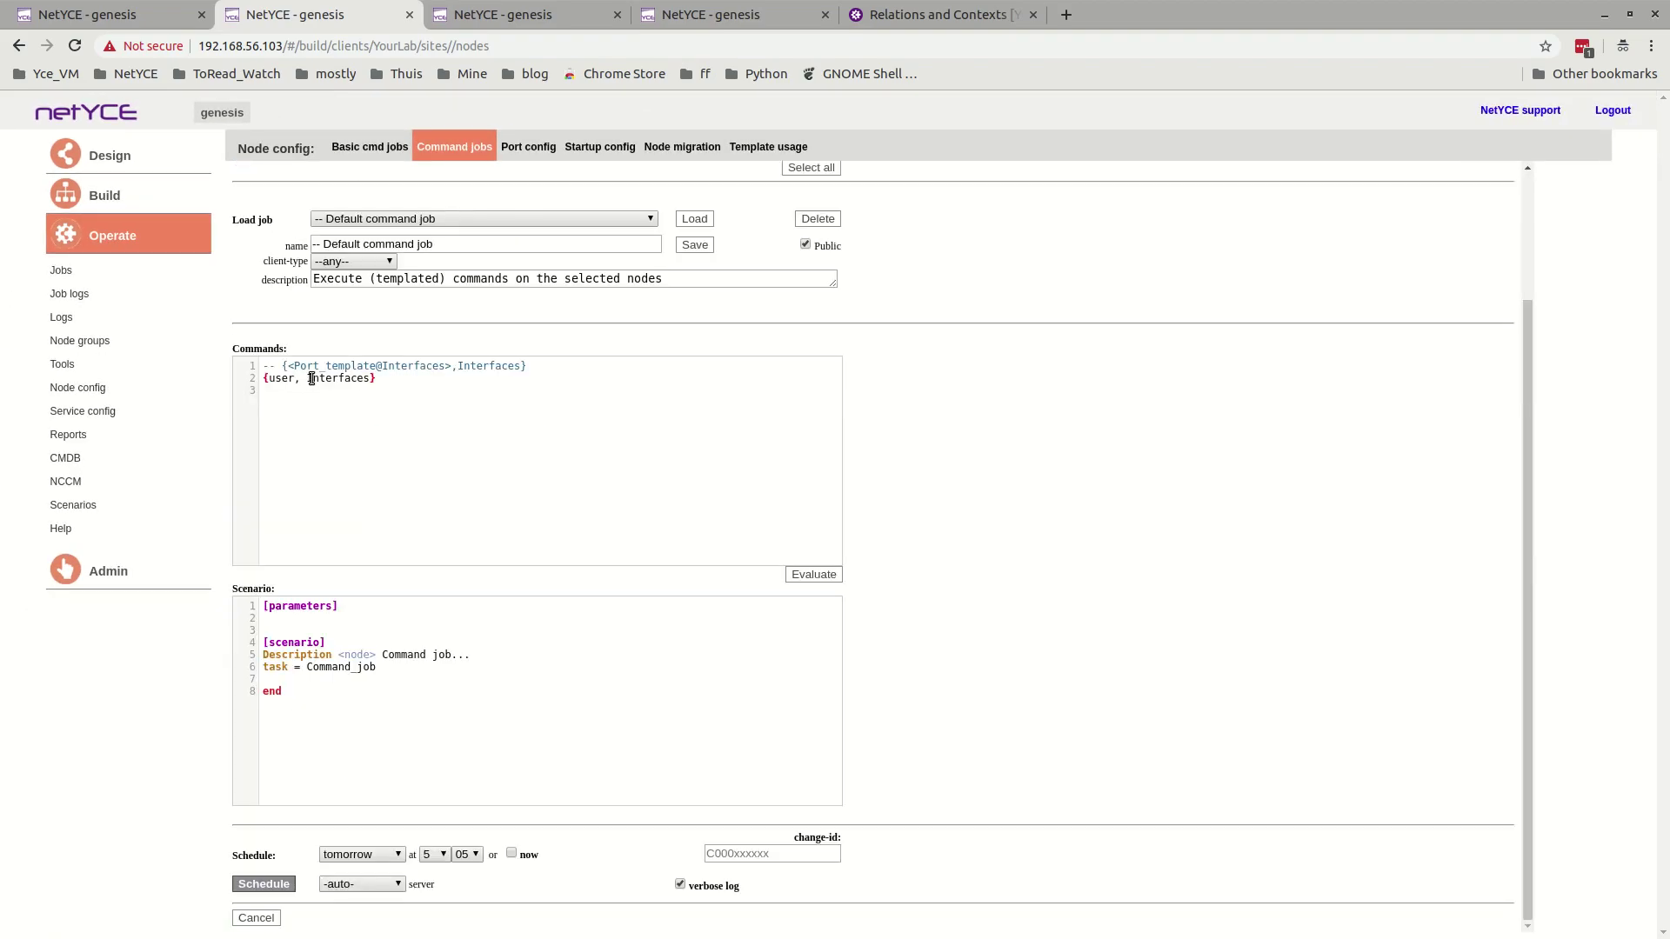
{"action": "double_click", "coordinate": [280, 378]}
{"action": "left_click", "coordinate": [528, 22]}
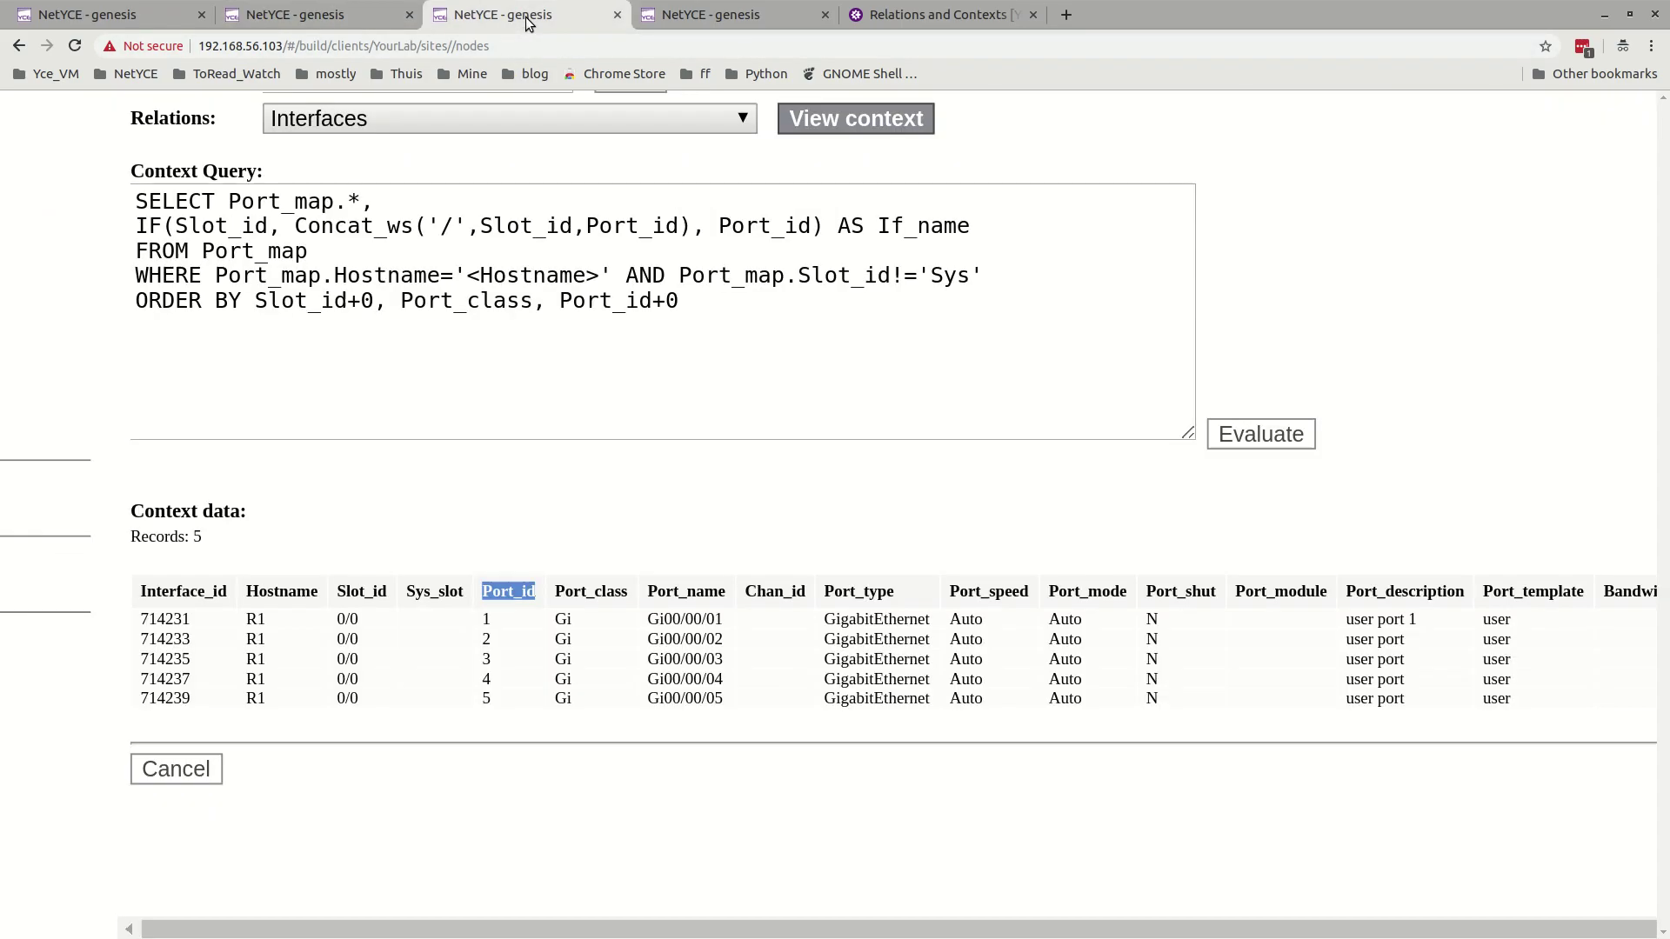
{"action": "double_click", "coordinate": [1514, 595]}
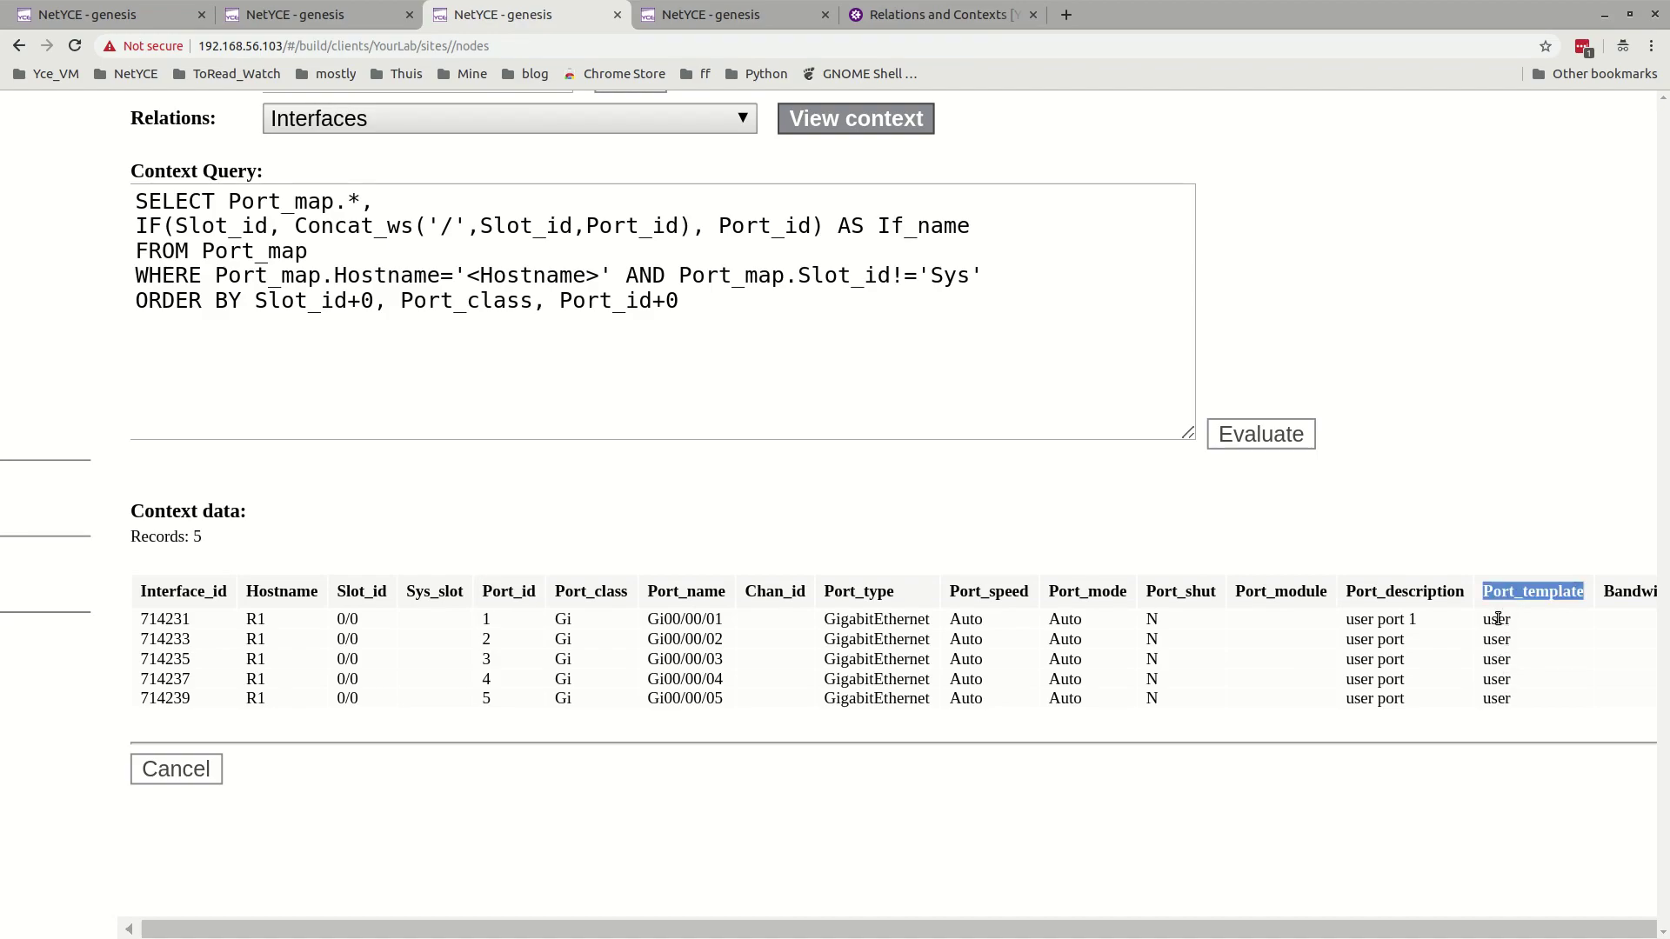
{"action": "double_click", "coordinate": [1498, 620]}
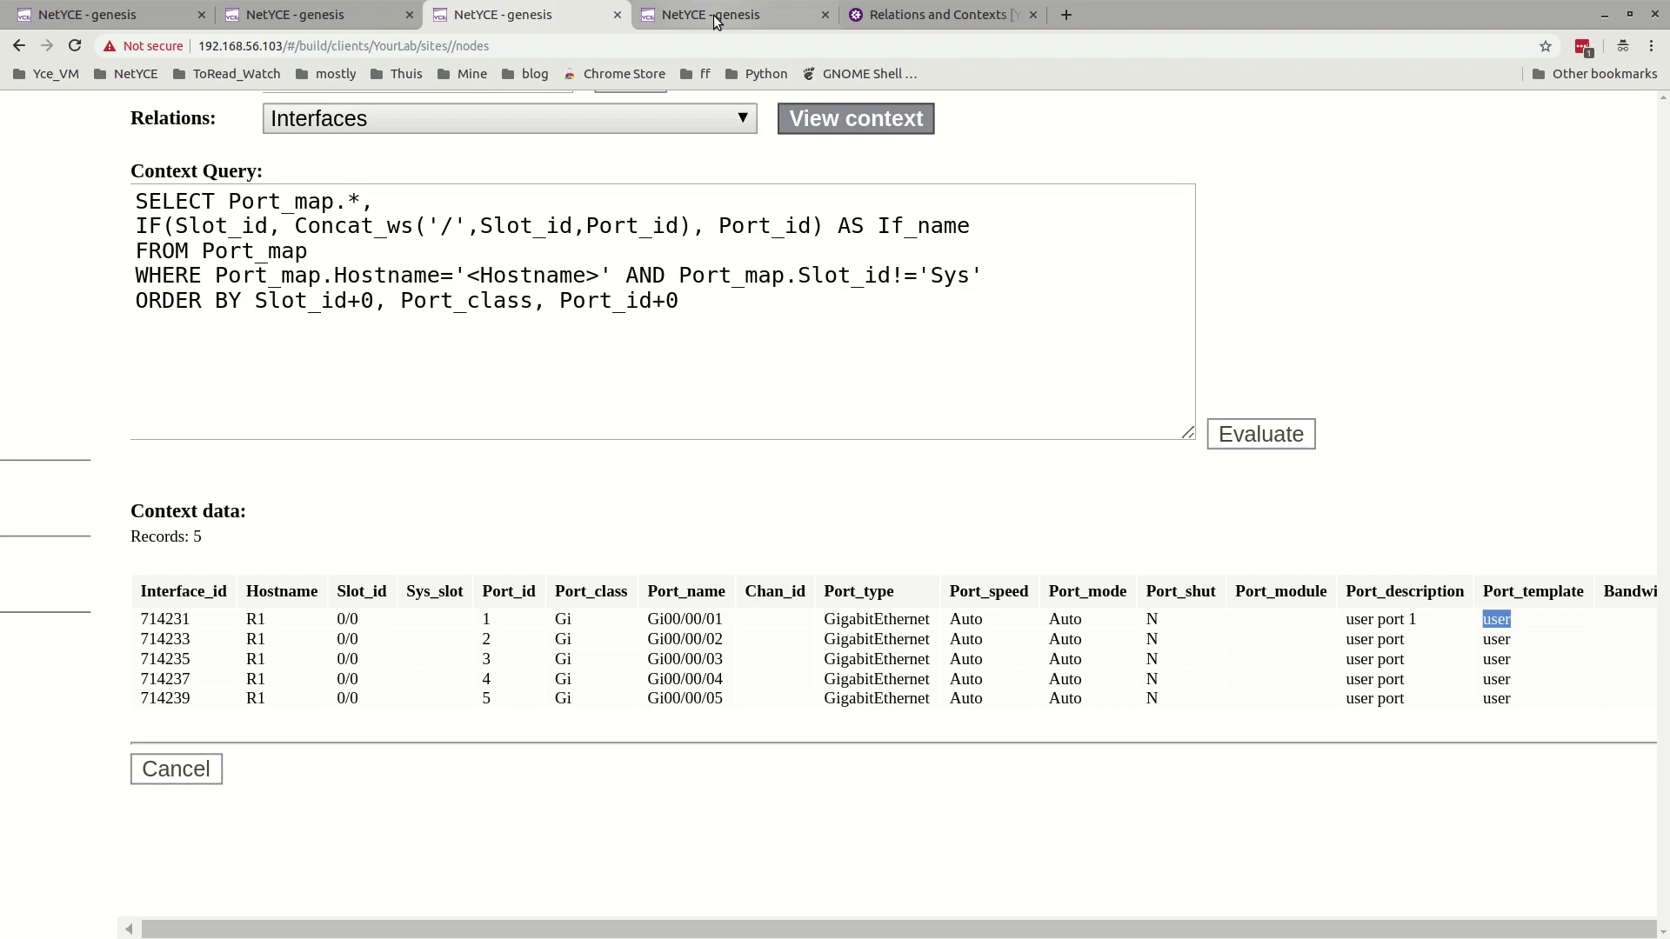
Step: Close the user template revision, then comment out {user, Interfaces} and reactivate the Port_template command in the command job
{"action": "left_click", "coordinate": [713, 19]}
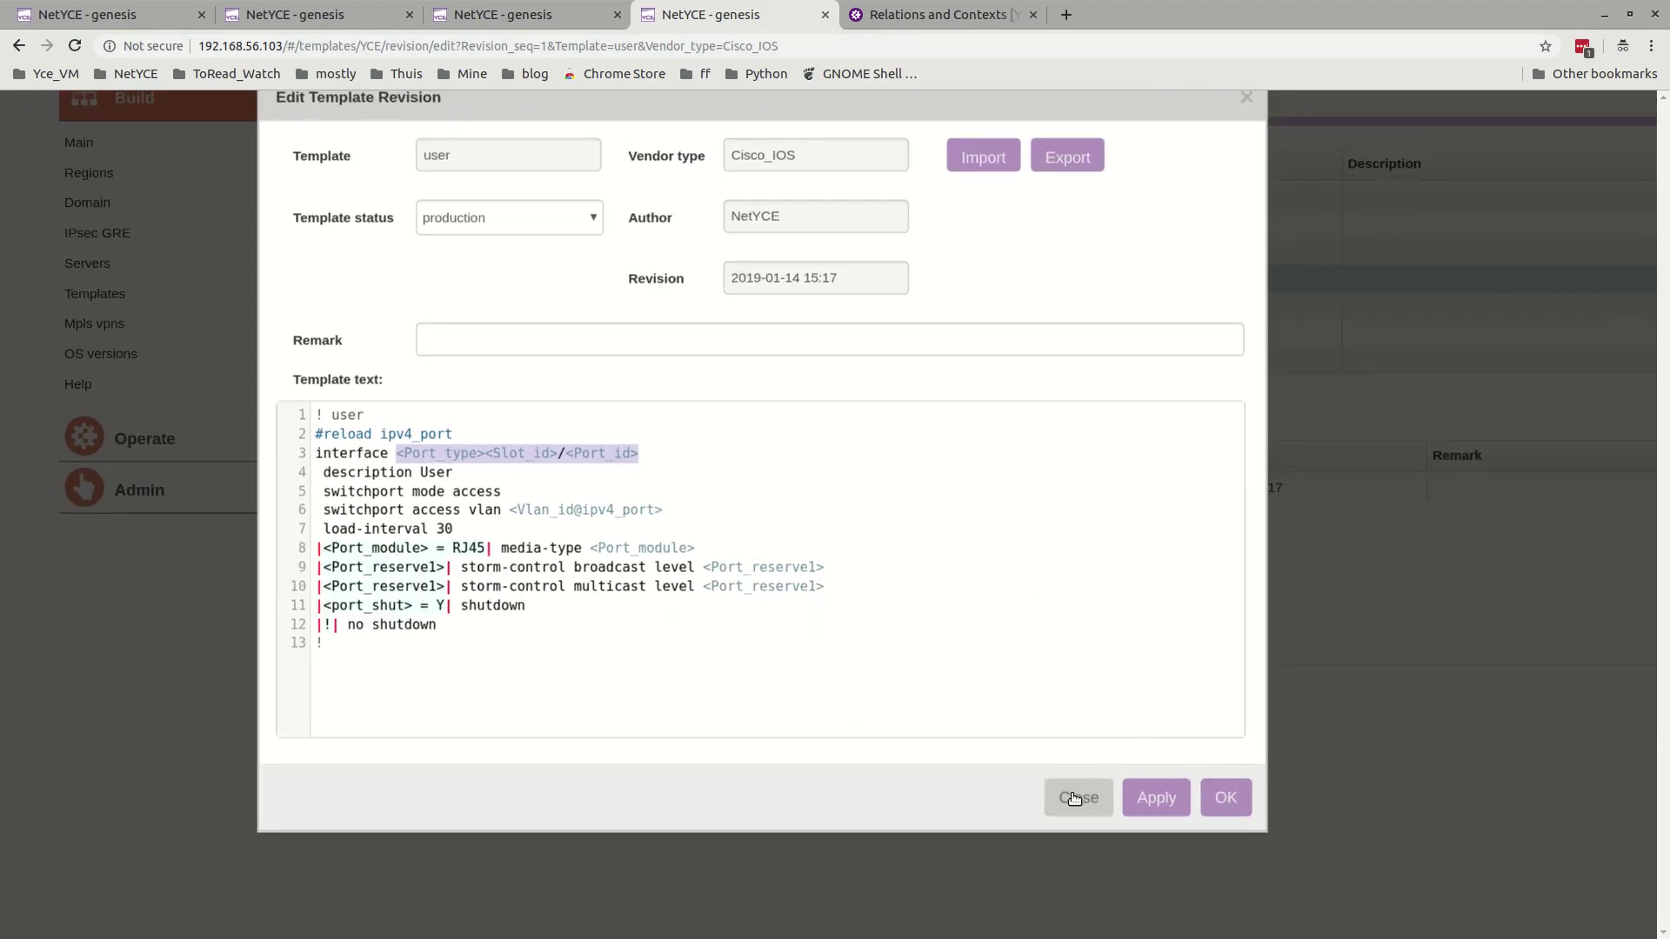
{"action": "left_click", "coordinate": [1077, 798]}
{"action": "left_click", "coordinate": [374, 30]}
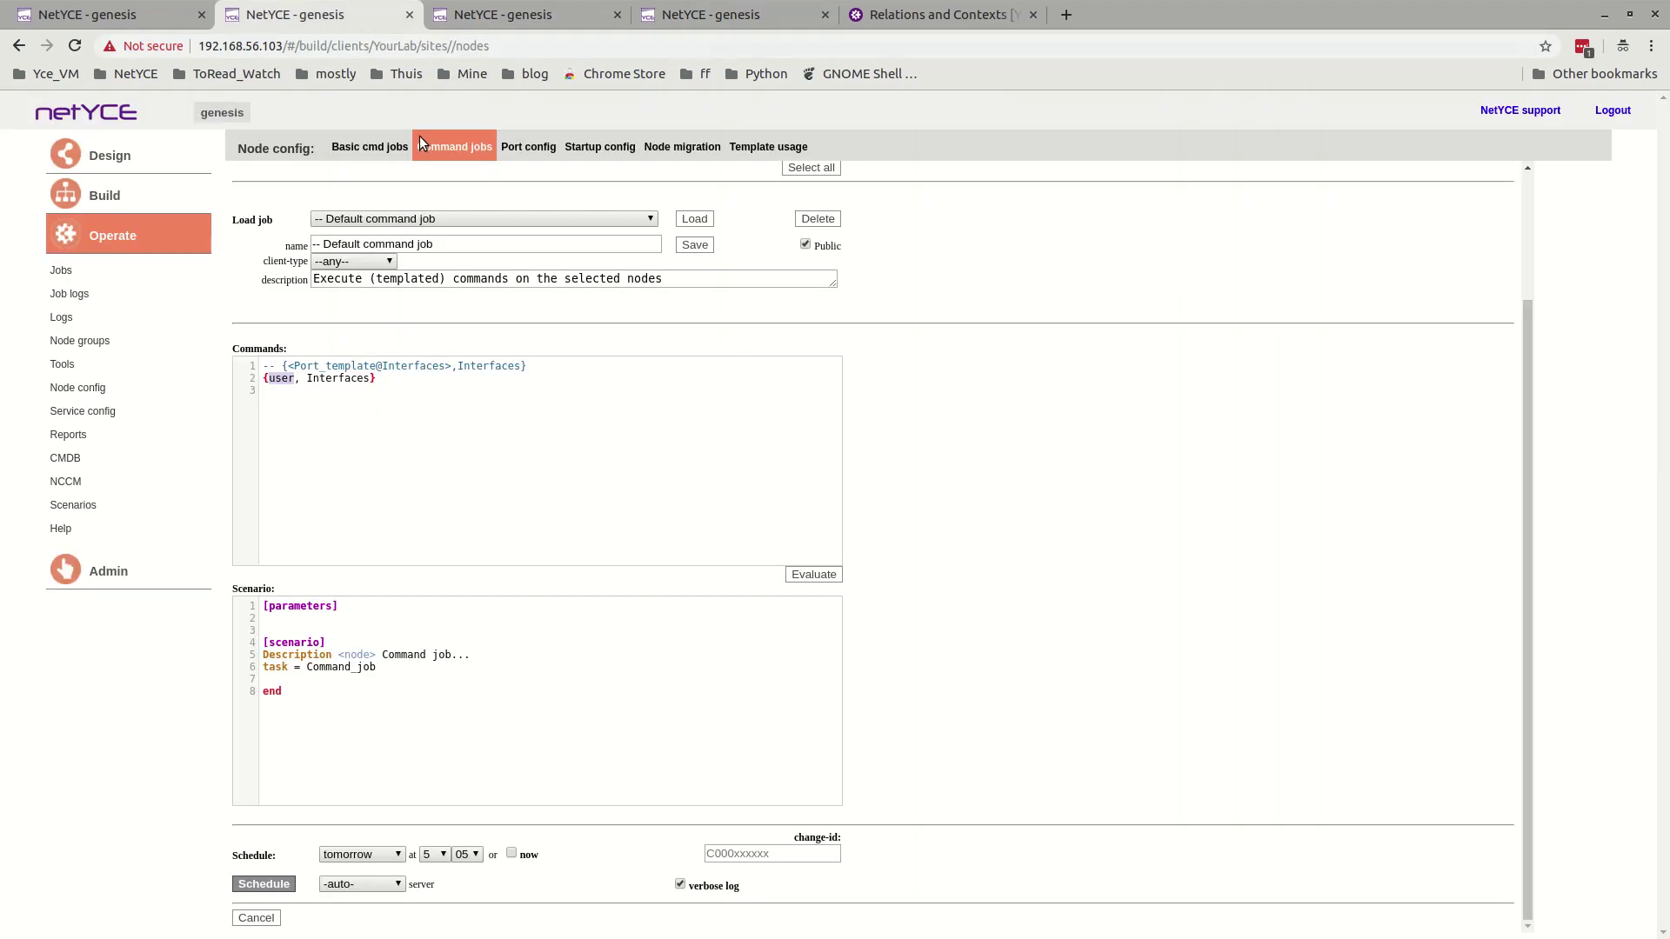
{"action": "left_click", "coordinate": [264, 379]}
{"action": "type", "text": "--"}
{"action": "key", "text": "BackSpace"}
{"action": "key", "text": "BackSpace"}
{"action": "key", "text": "Delete"}
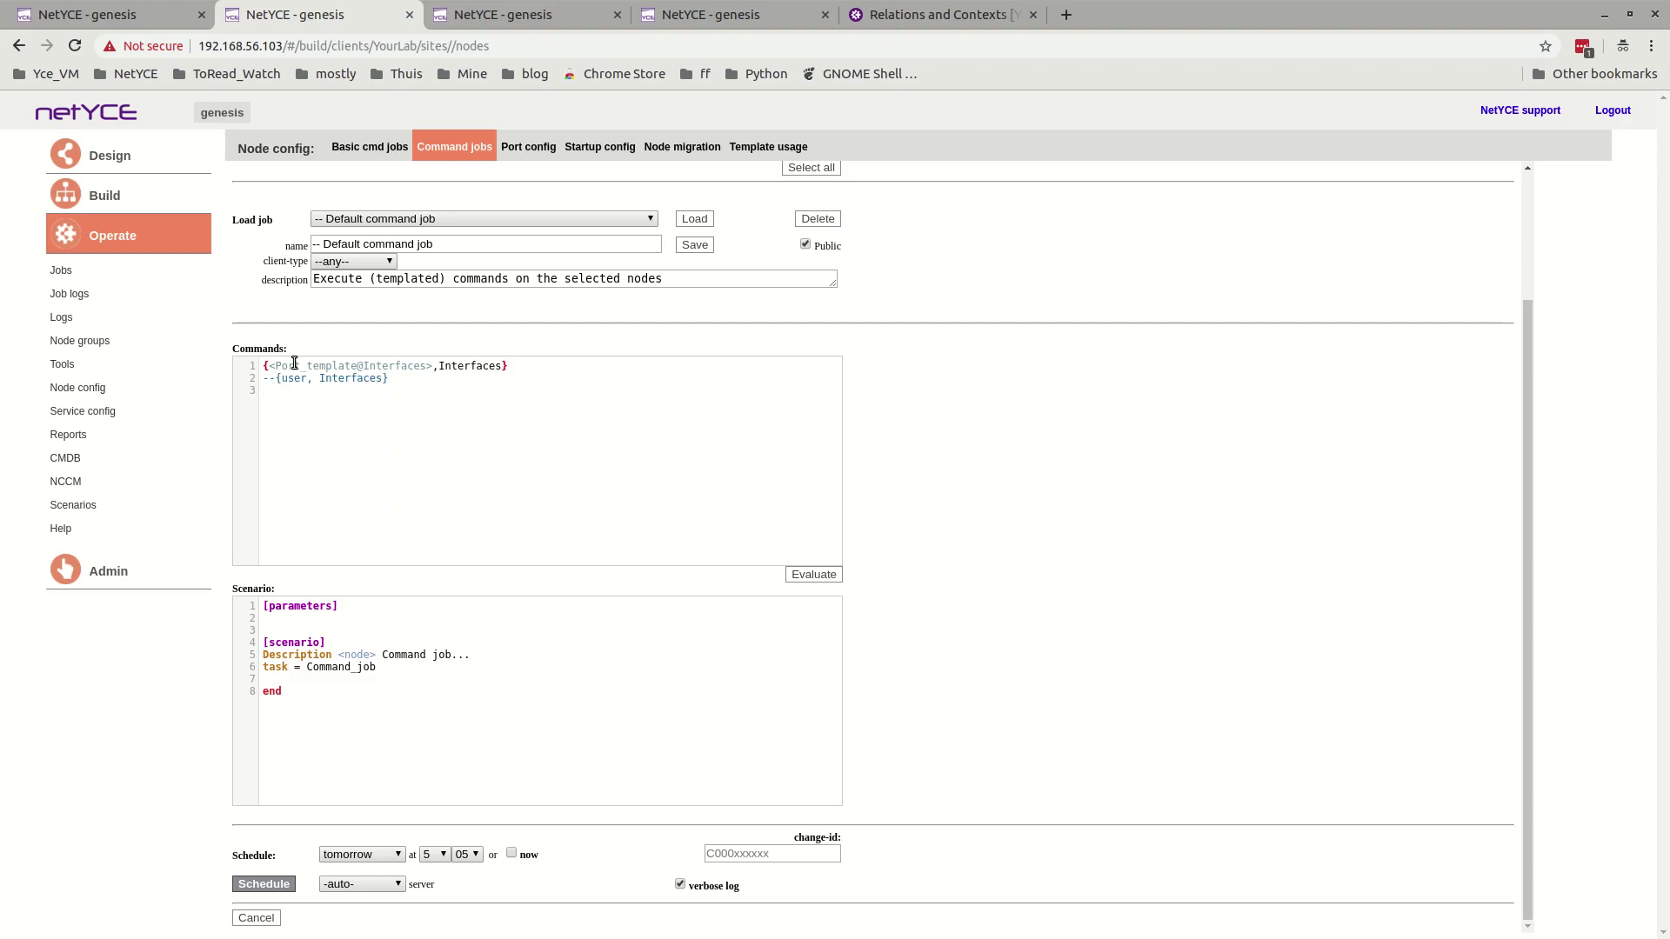
Step: Try prefixing the Port_template command with the condition |<Port_reserve1@Interfaces>|
{"action": "type", "text": "<Port_reservel"}
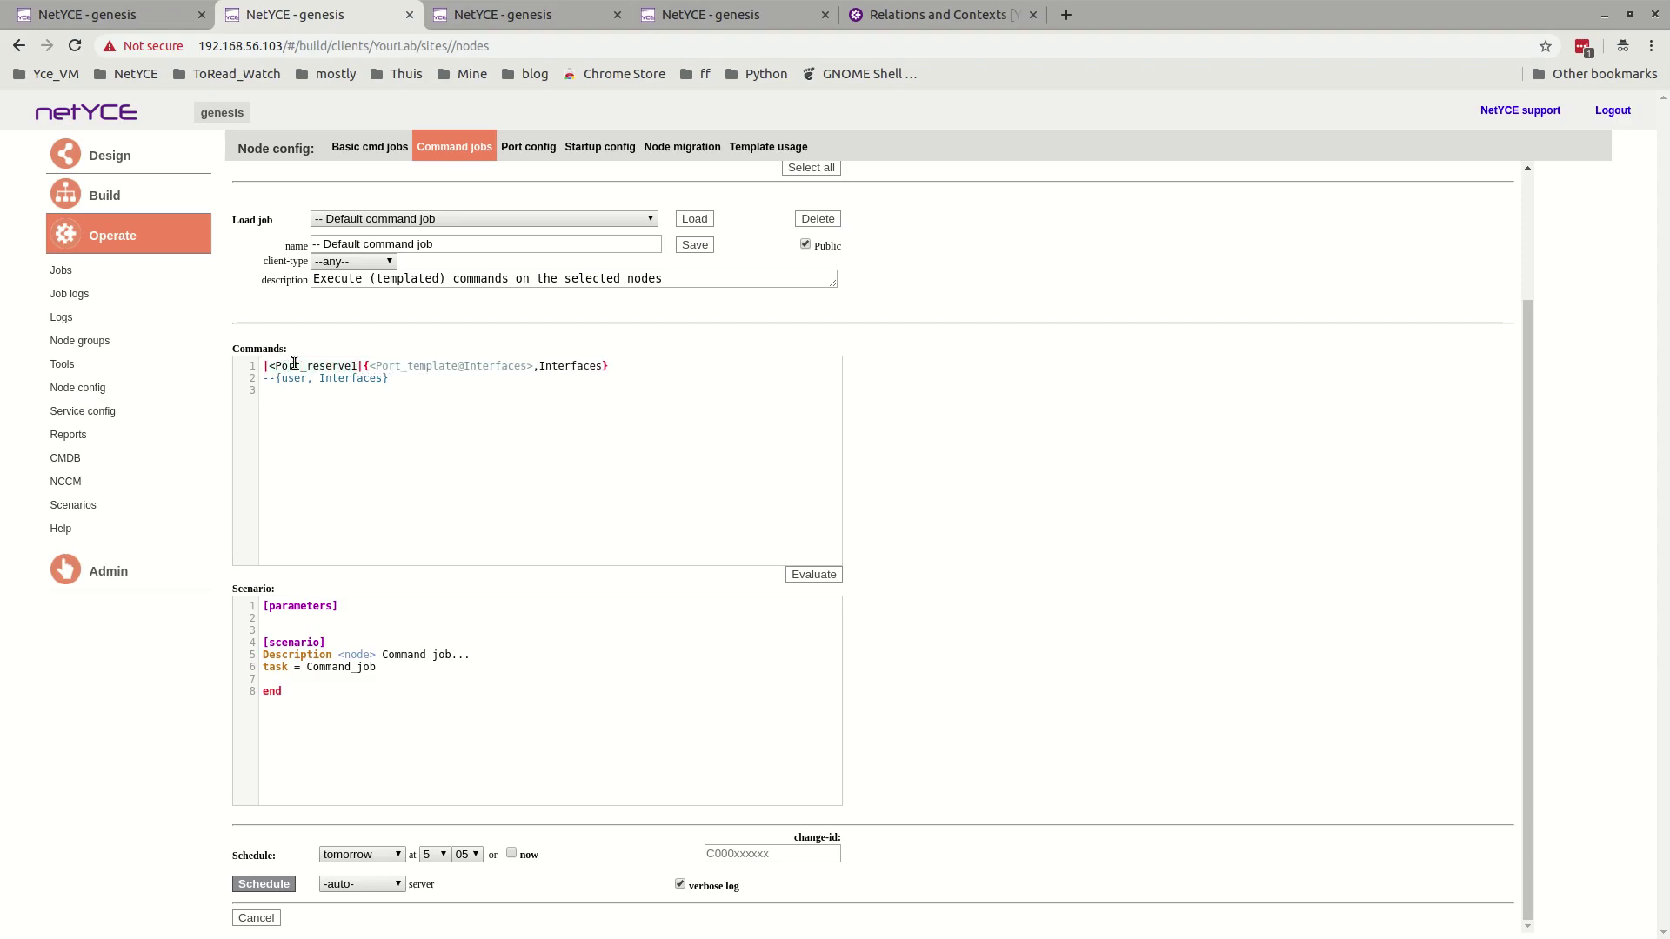
{"action": "type", "text": "@Interfaces"}
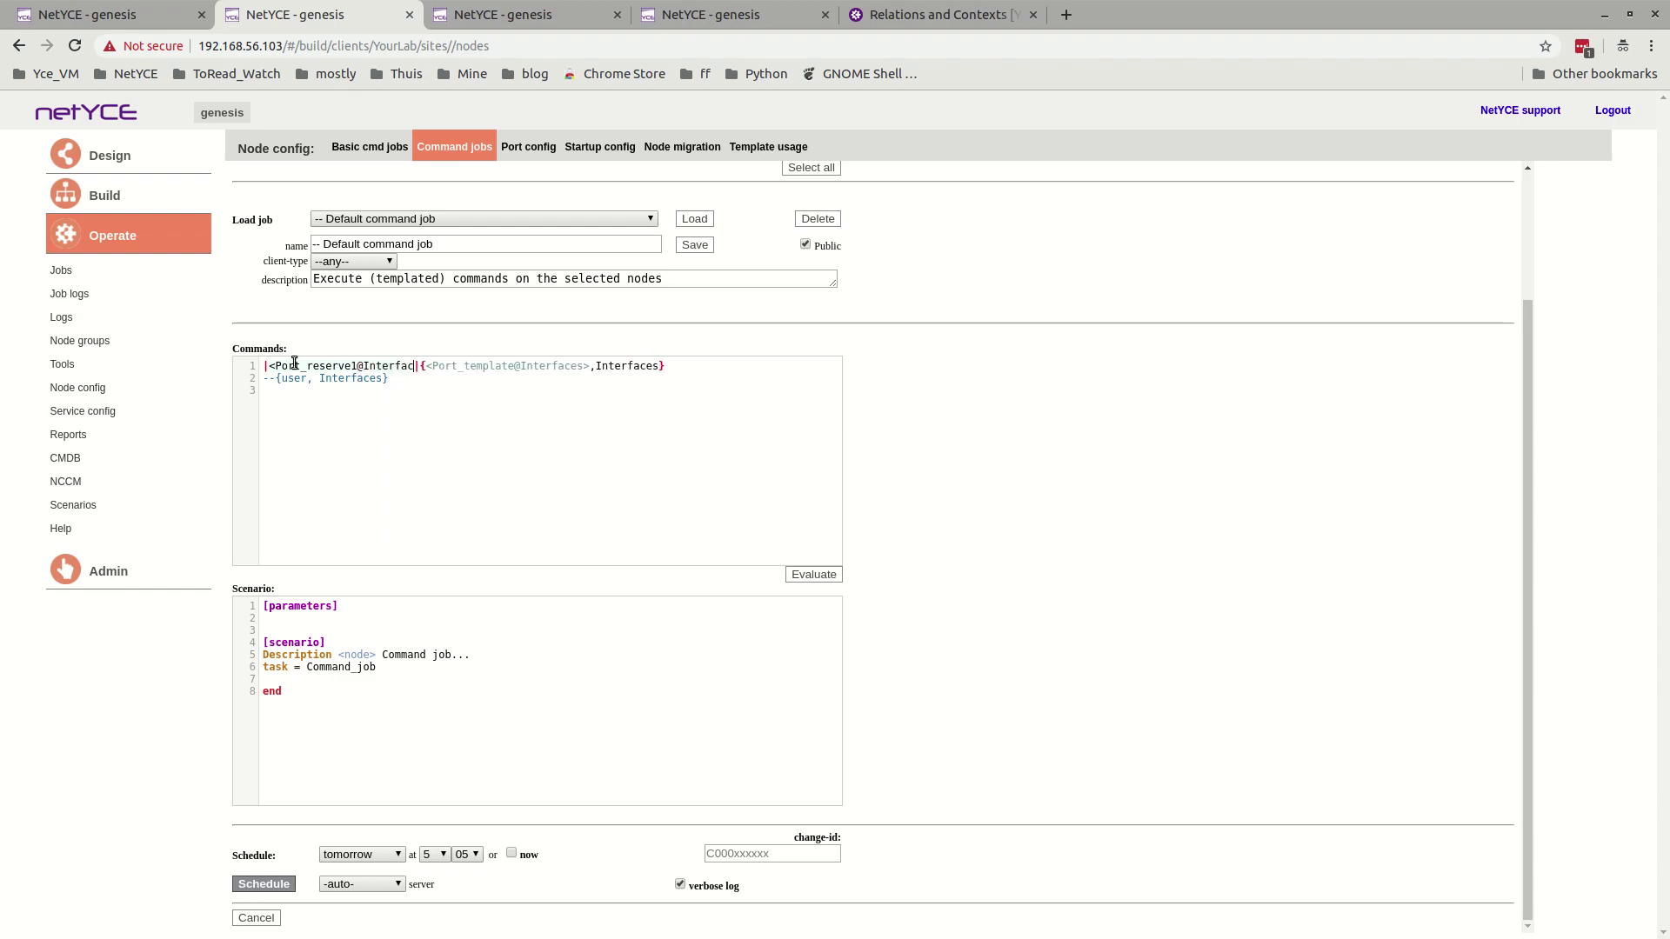
{"action": "type", "text": ">"}
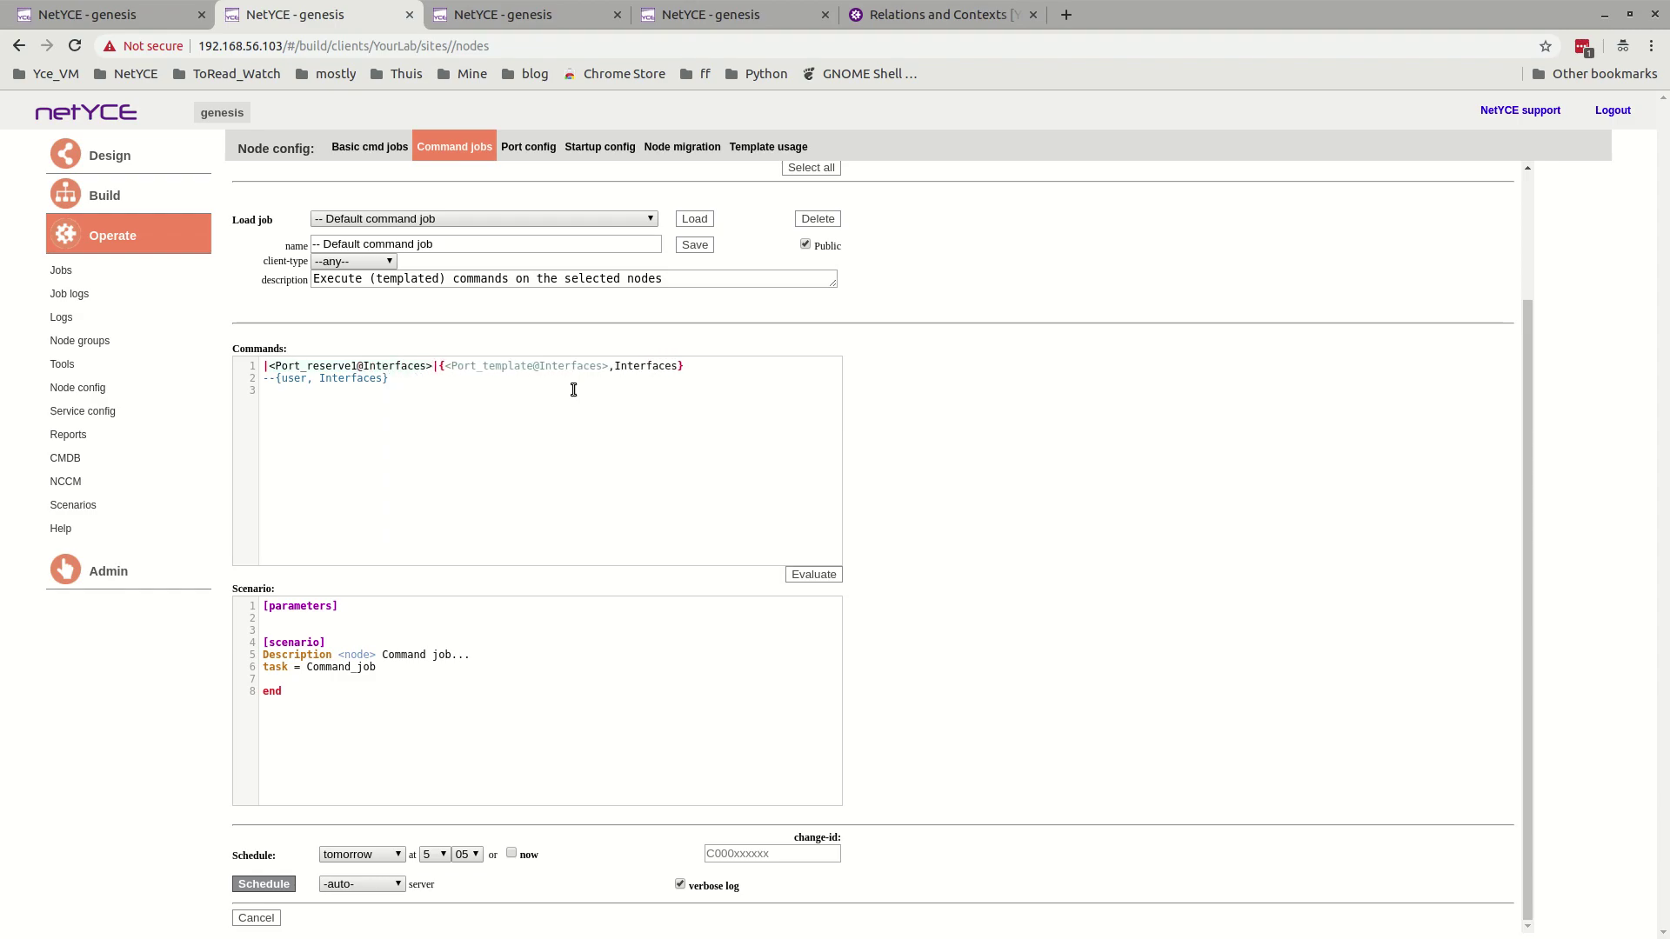
Step: Evaluate the command job for R1 and highlight the storm-control lines generated for GigabitEthernet0/0/1
{"action": "left_click", "coordinate": [814, 575]}
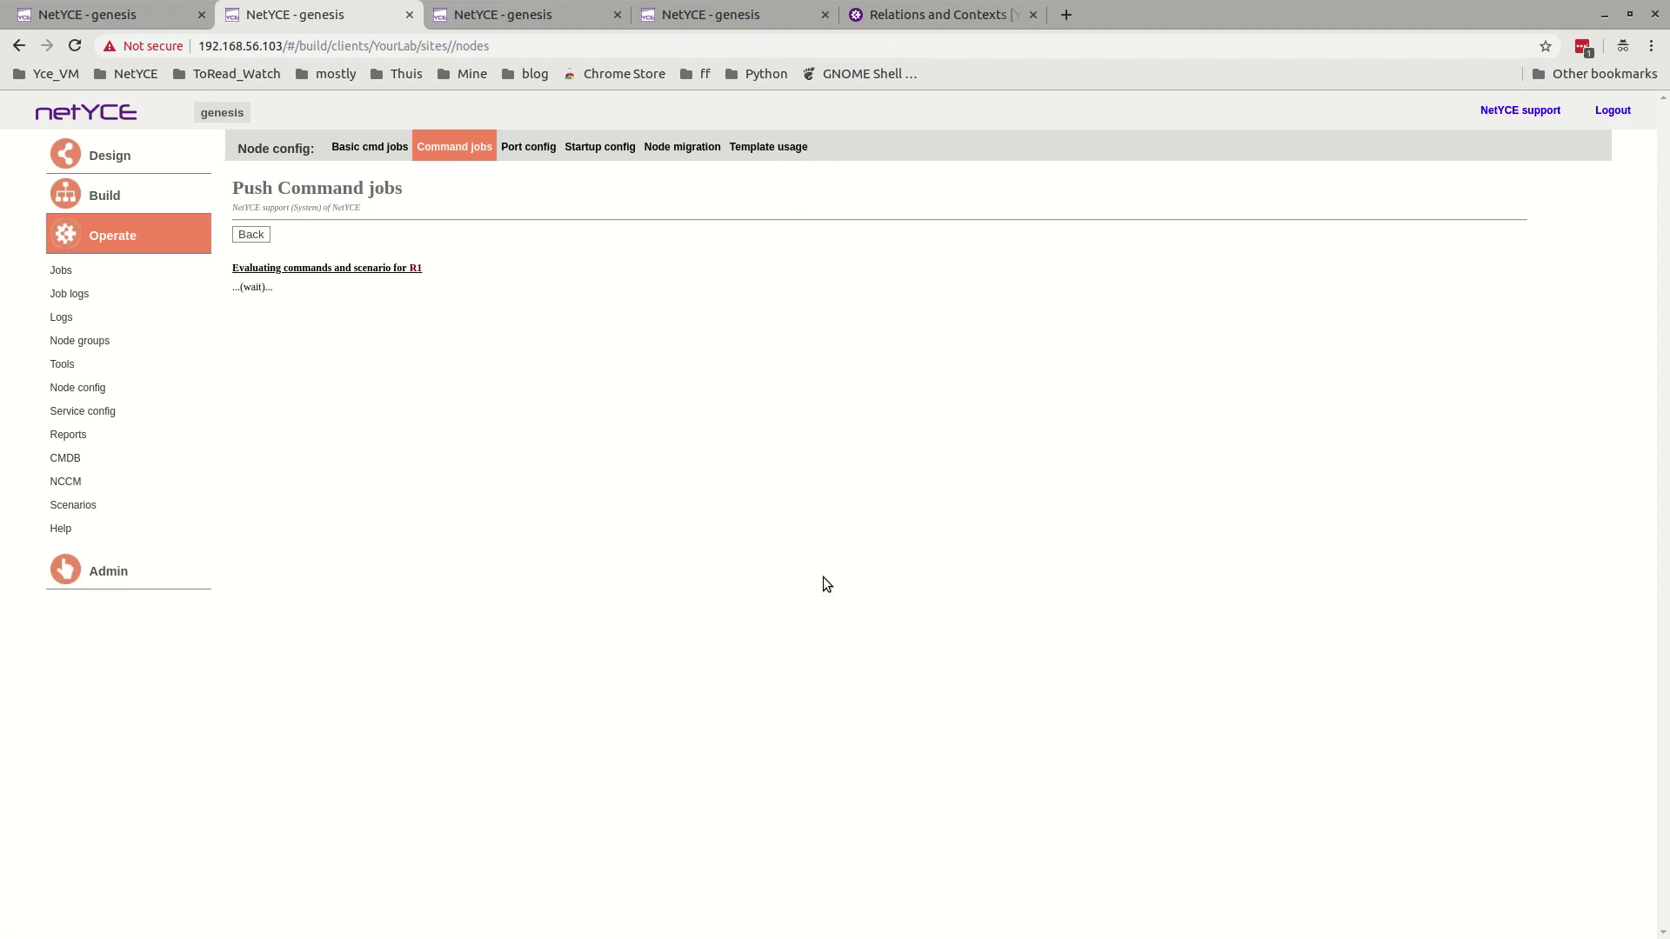
{"action": "scroll", "coordinate": [822, 577], "scroll_direction": "down", "scroll_amount": 3}
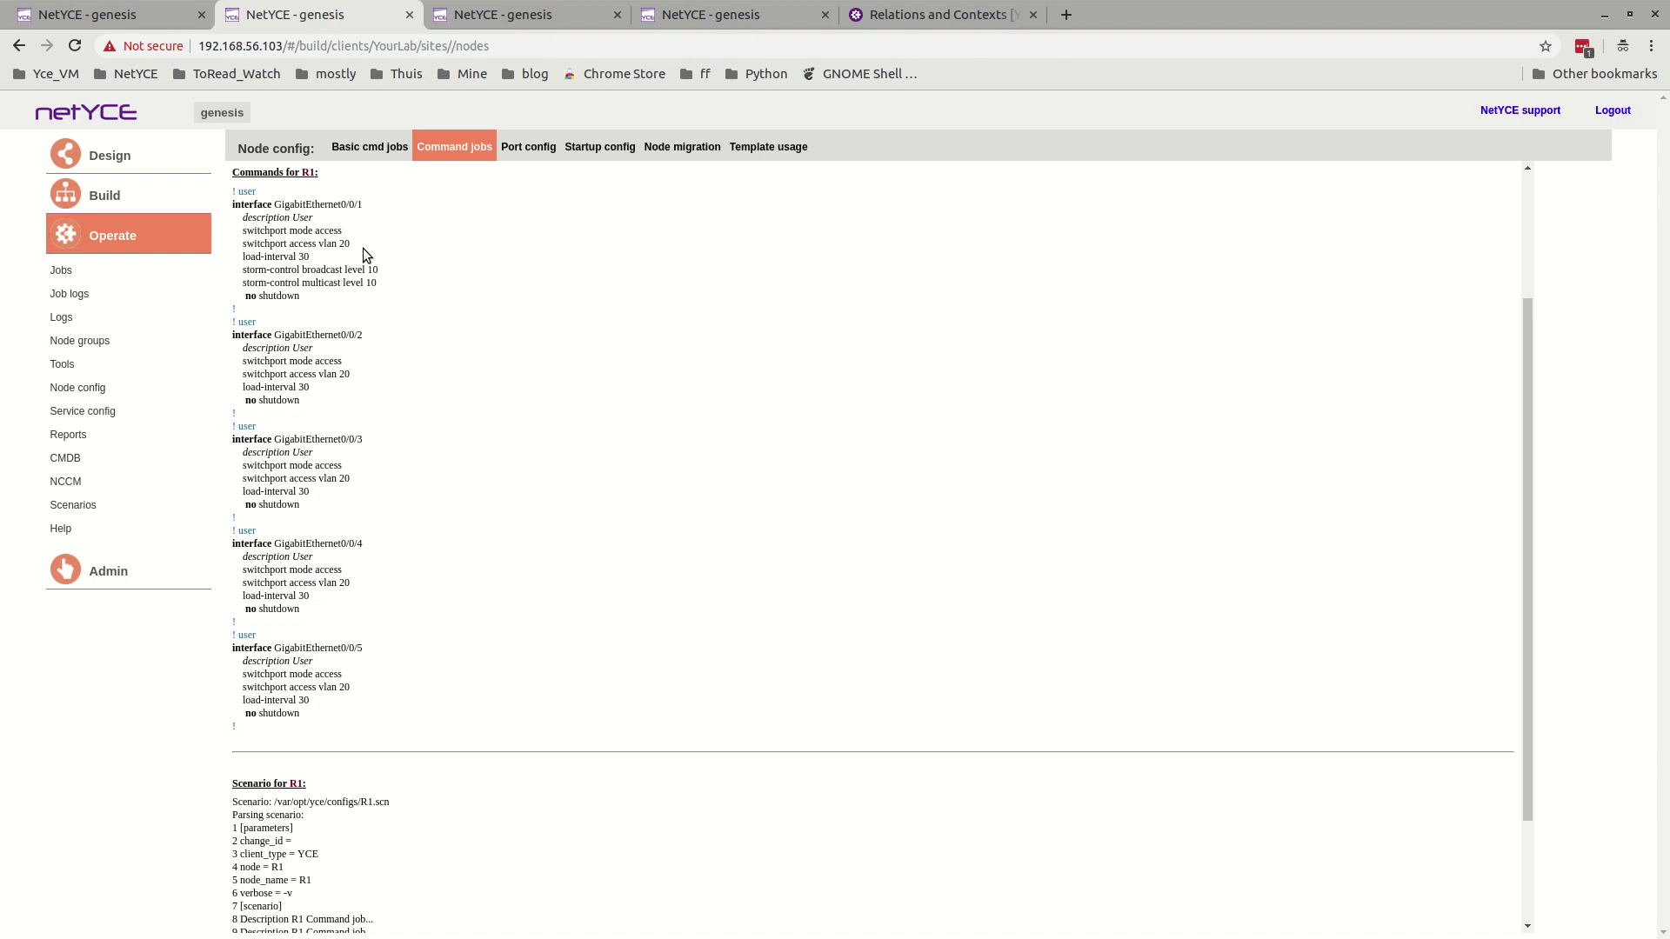
{"action": "left_click_drag", "start_coordinate": [377, 283], "coordinate": [220, 260]}
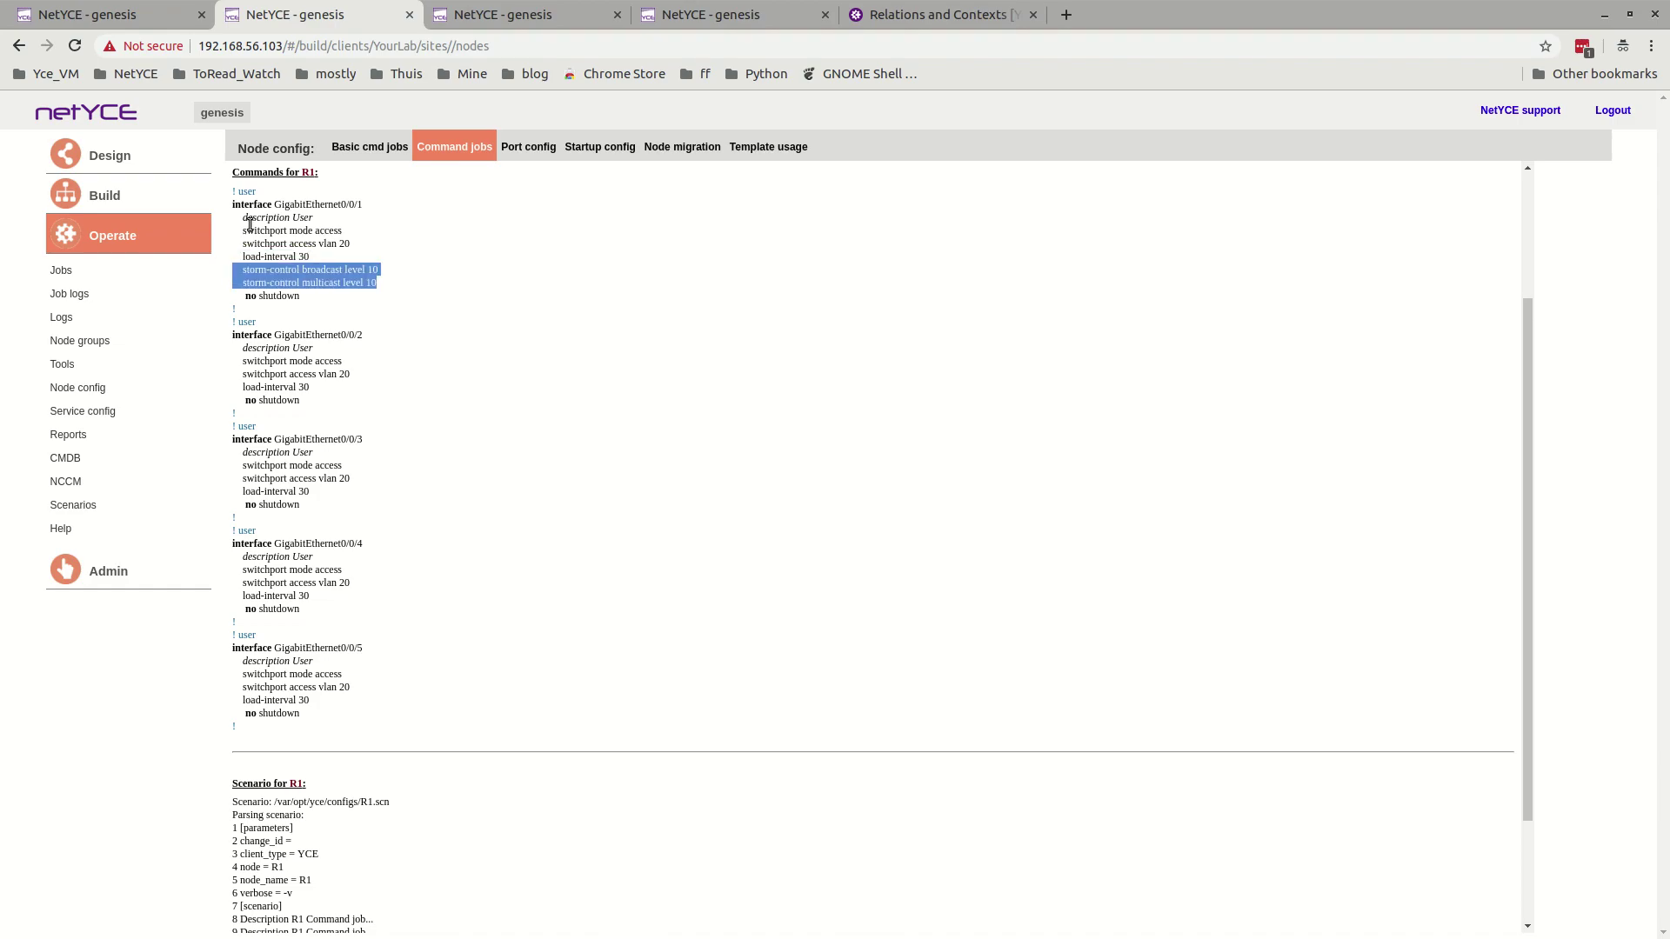
Step: Examine the Port_reserve1 column in R1's Interfaces context data and highlight its header
{"action": "left_click", "coordinate": [504, 22]}
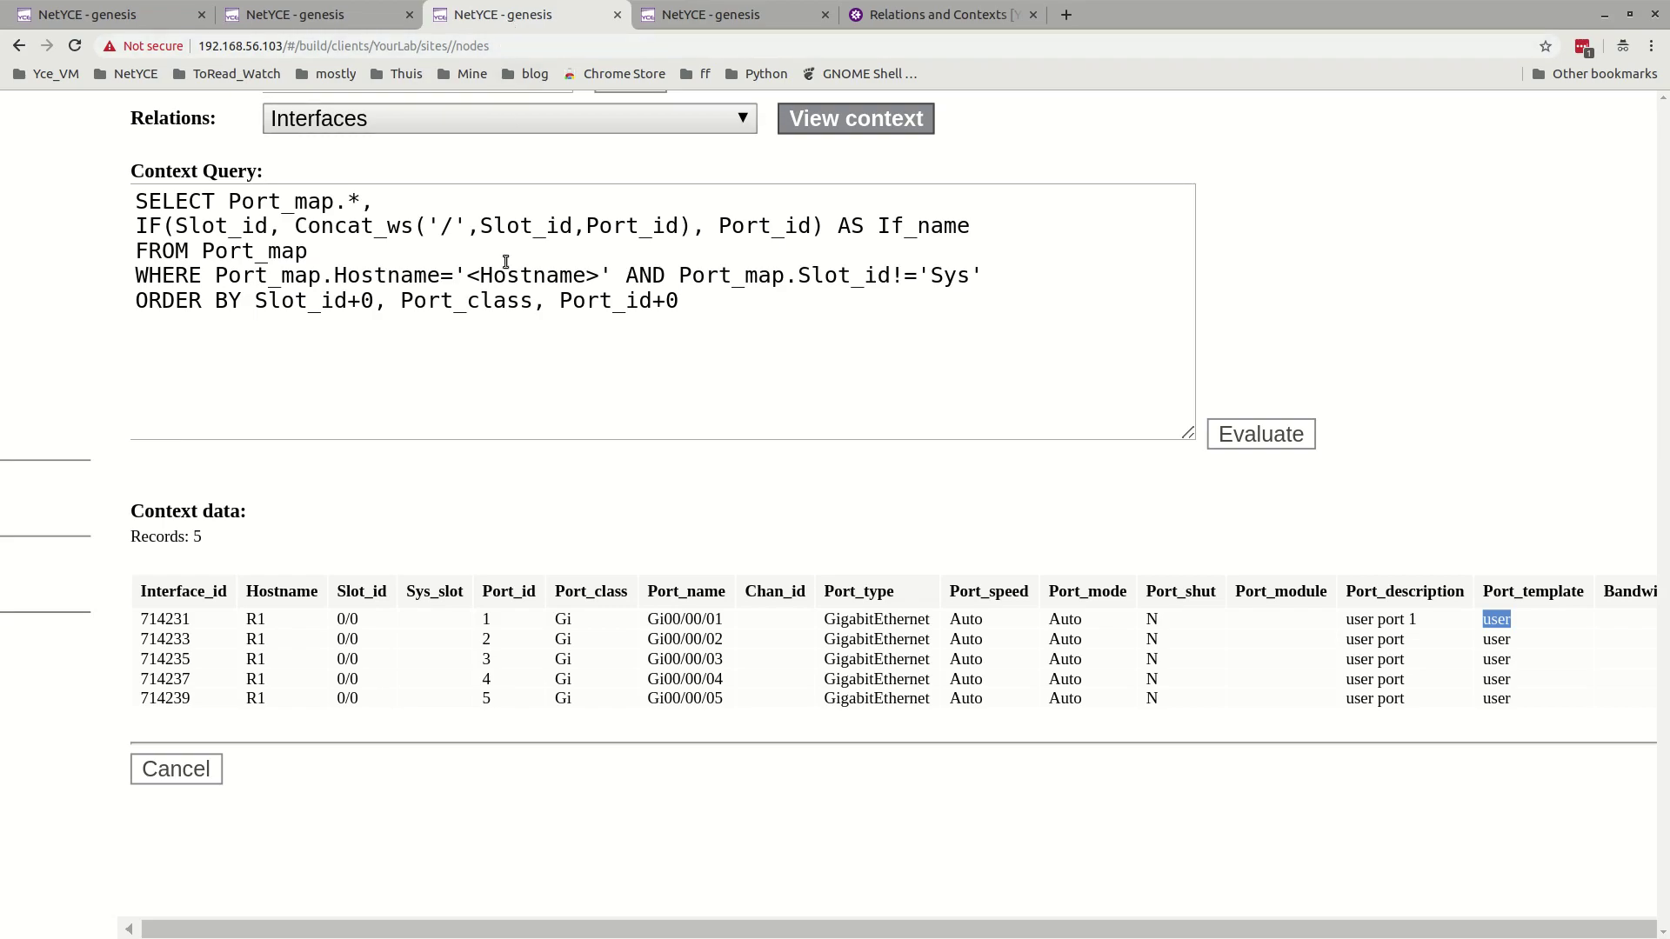
{"action": "scroll", "coordinate": [600, 579], "scroll_direction": "down", "scroll_amount": 3}
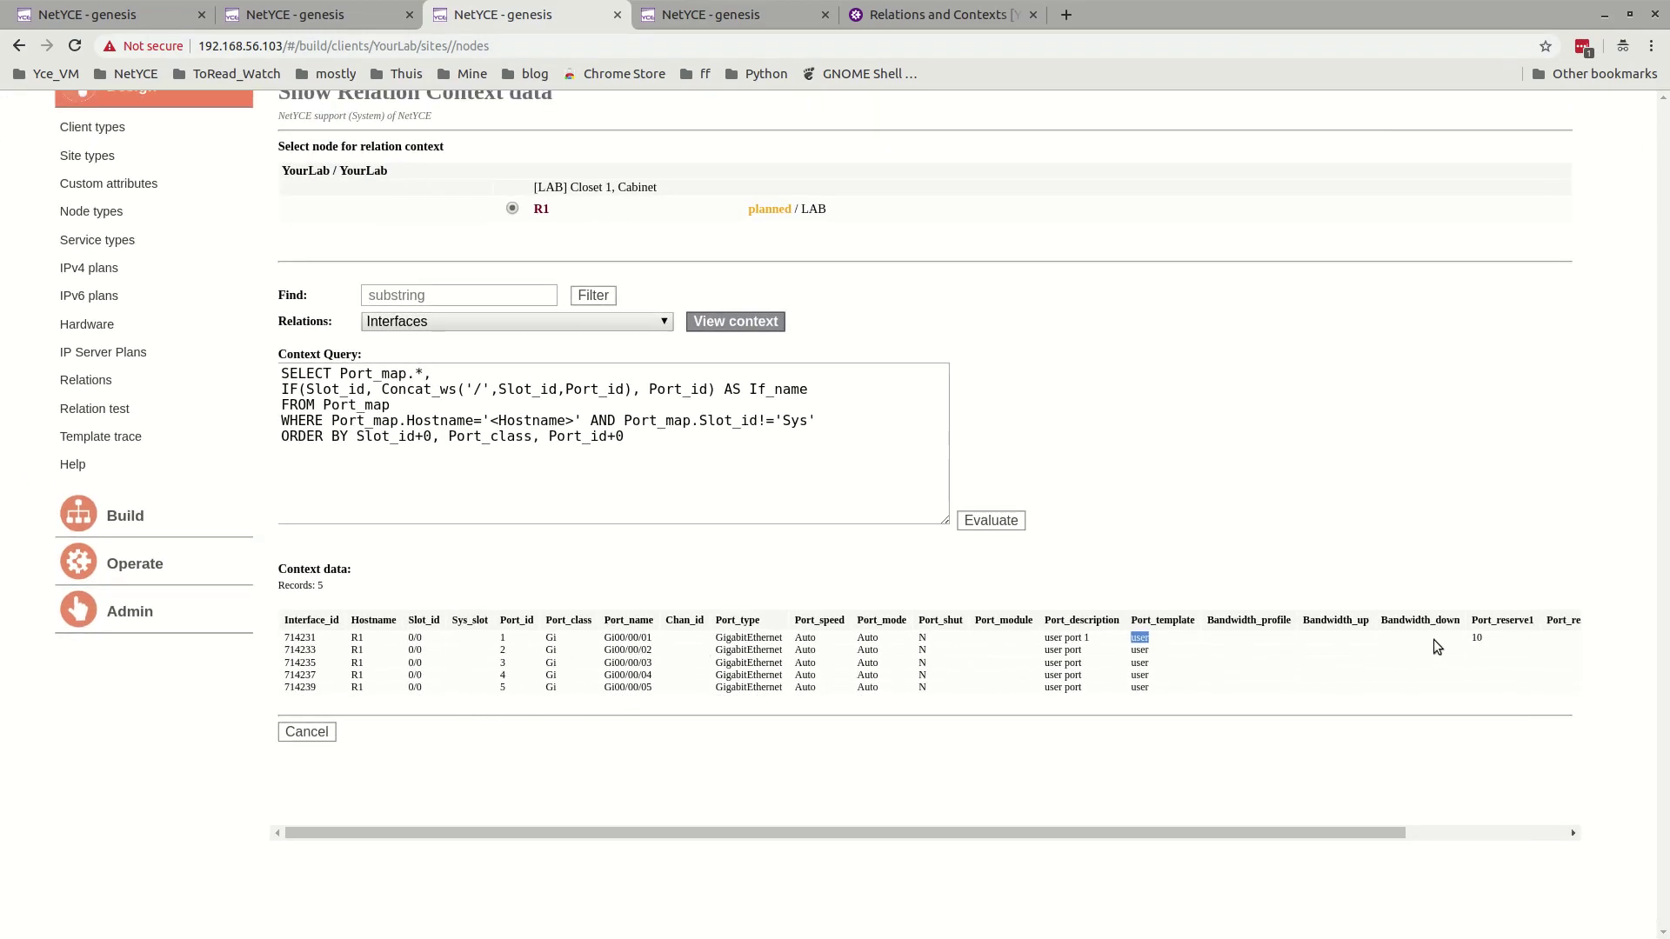
{"action": "double_click", "coordinate": [1500, 622]}
Step: Return to the command job, remove the leading condition from the Port_template command and append the filter Port_reserve1=10 after Interfaces
{"action": "left_click", "coordinate": [362, 16]}
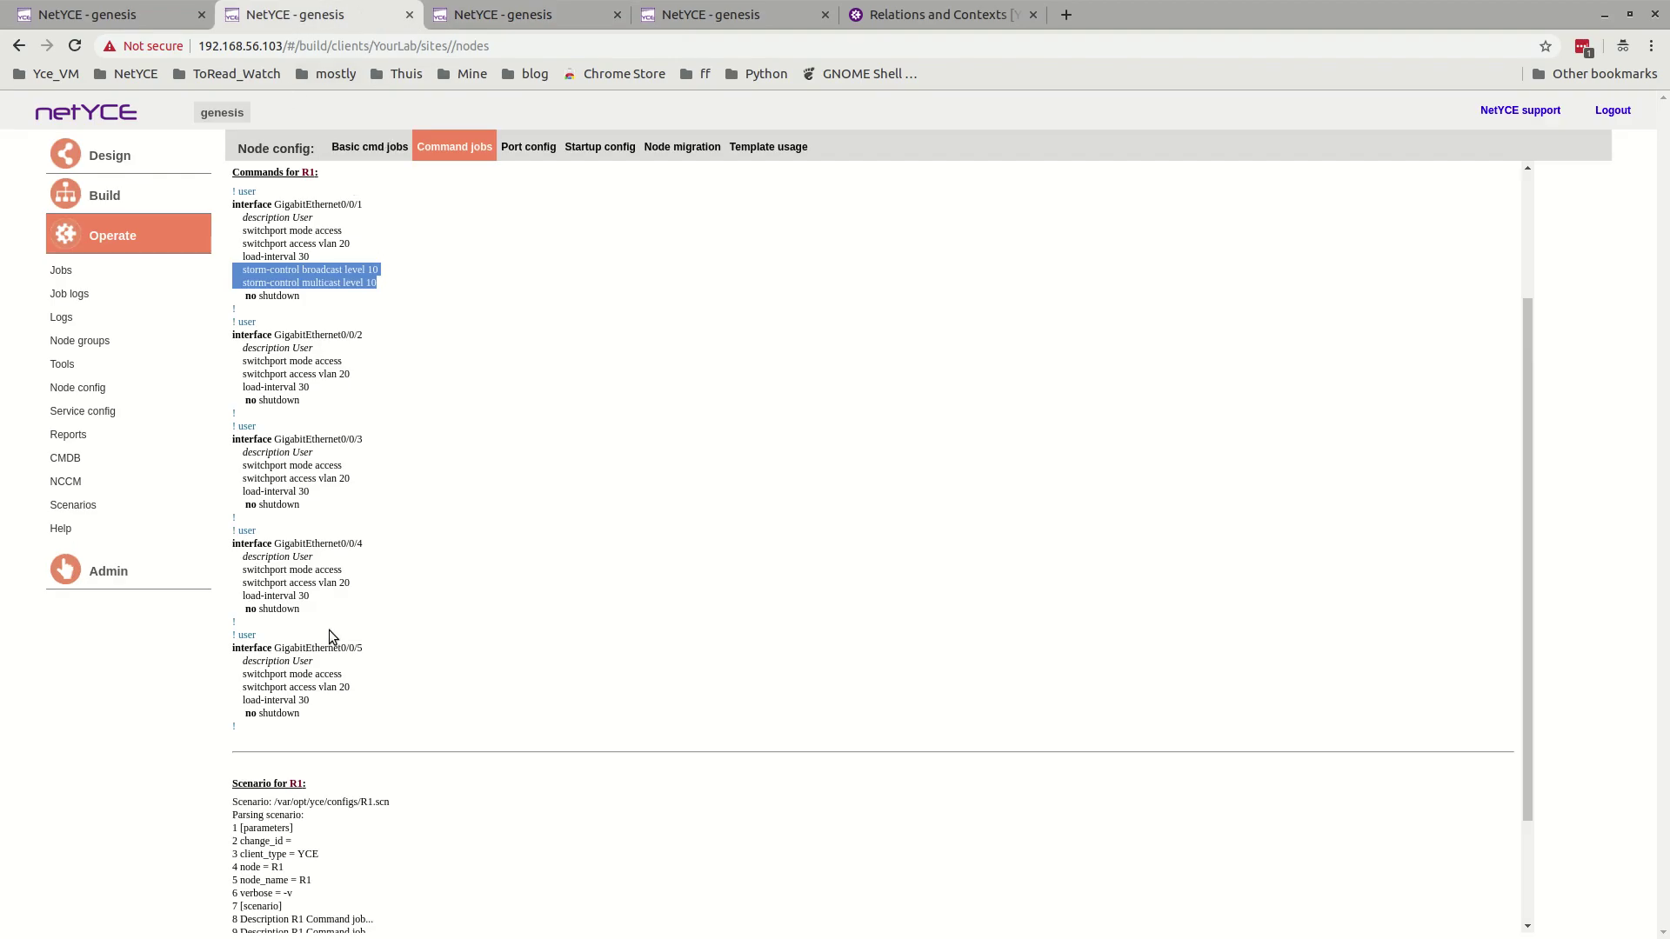
{"action": "scroll", "coordinate": [329, 630], "scroll_direction": "down", "scroll_amount": 3}
{"action": "left_click", "coordinate": [249, 917]}
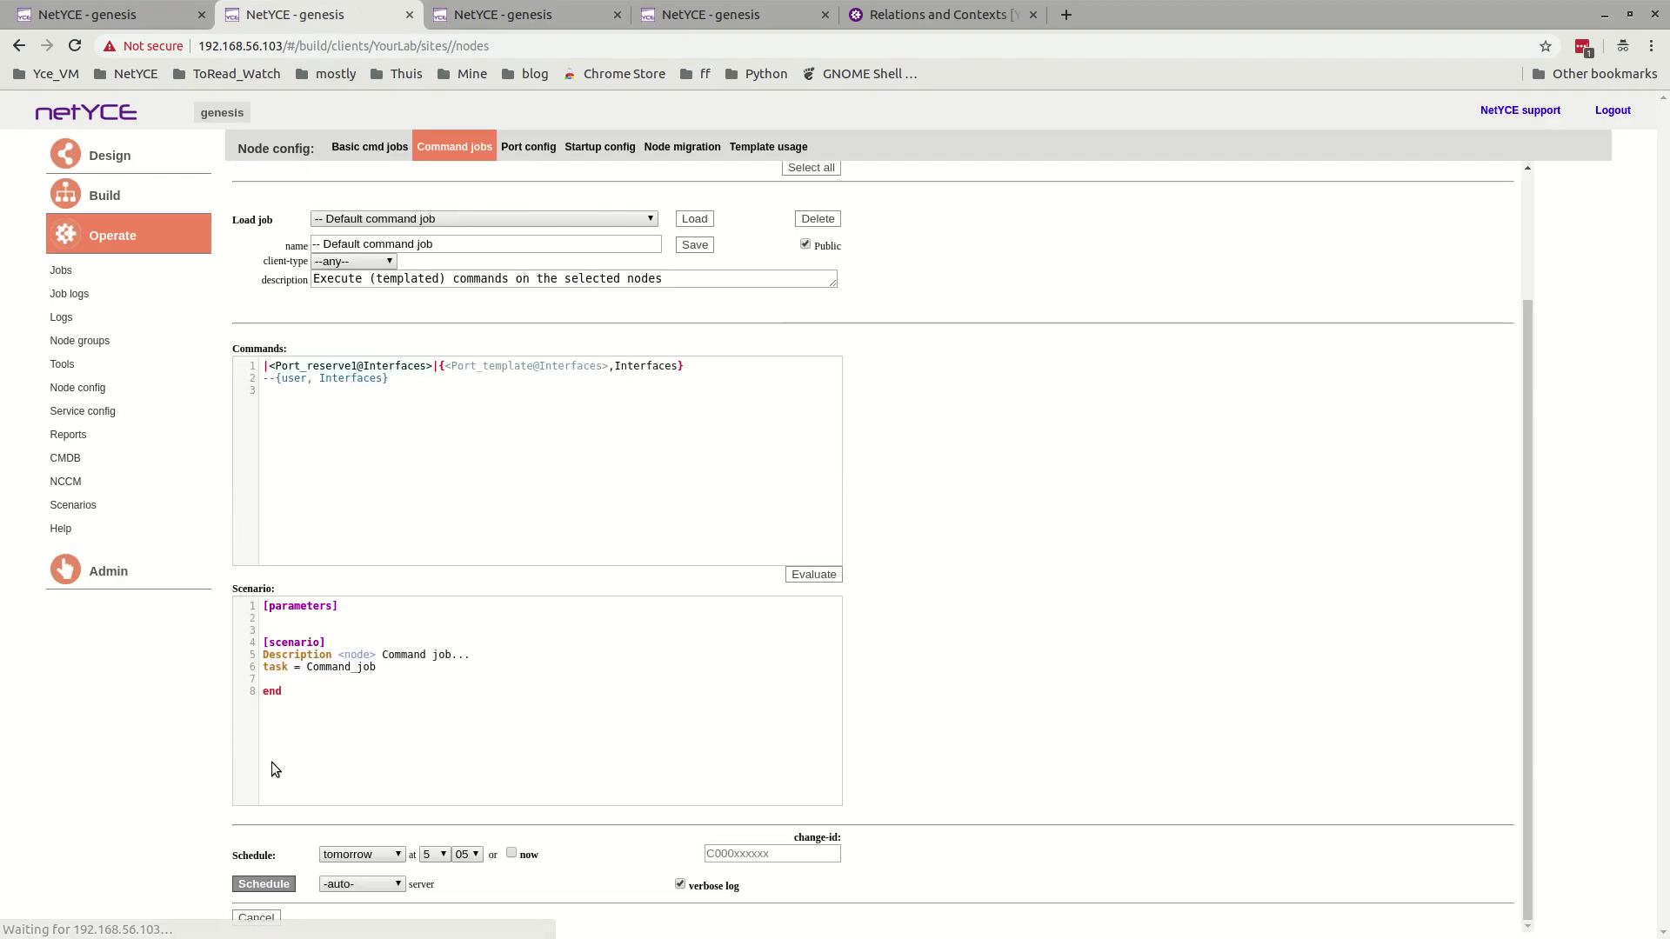
{"action": "key", "text": "BackSpace"}
{"action": "left_click", "coordinate": [502, 366]}
{"action": "type", "text": ","}
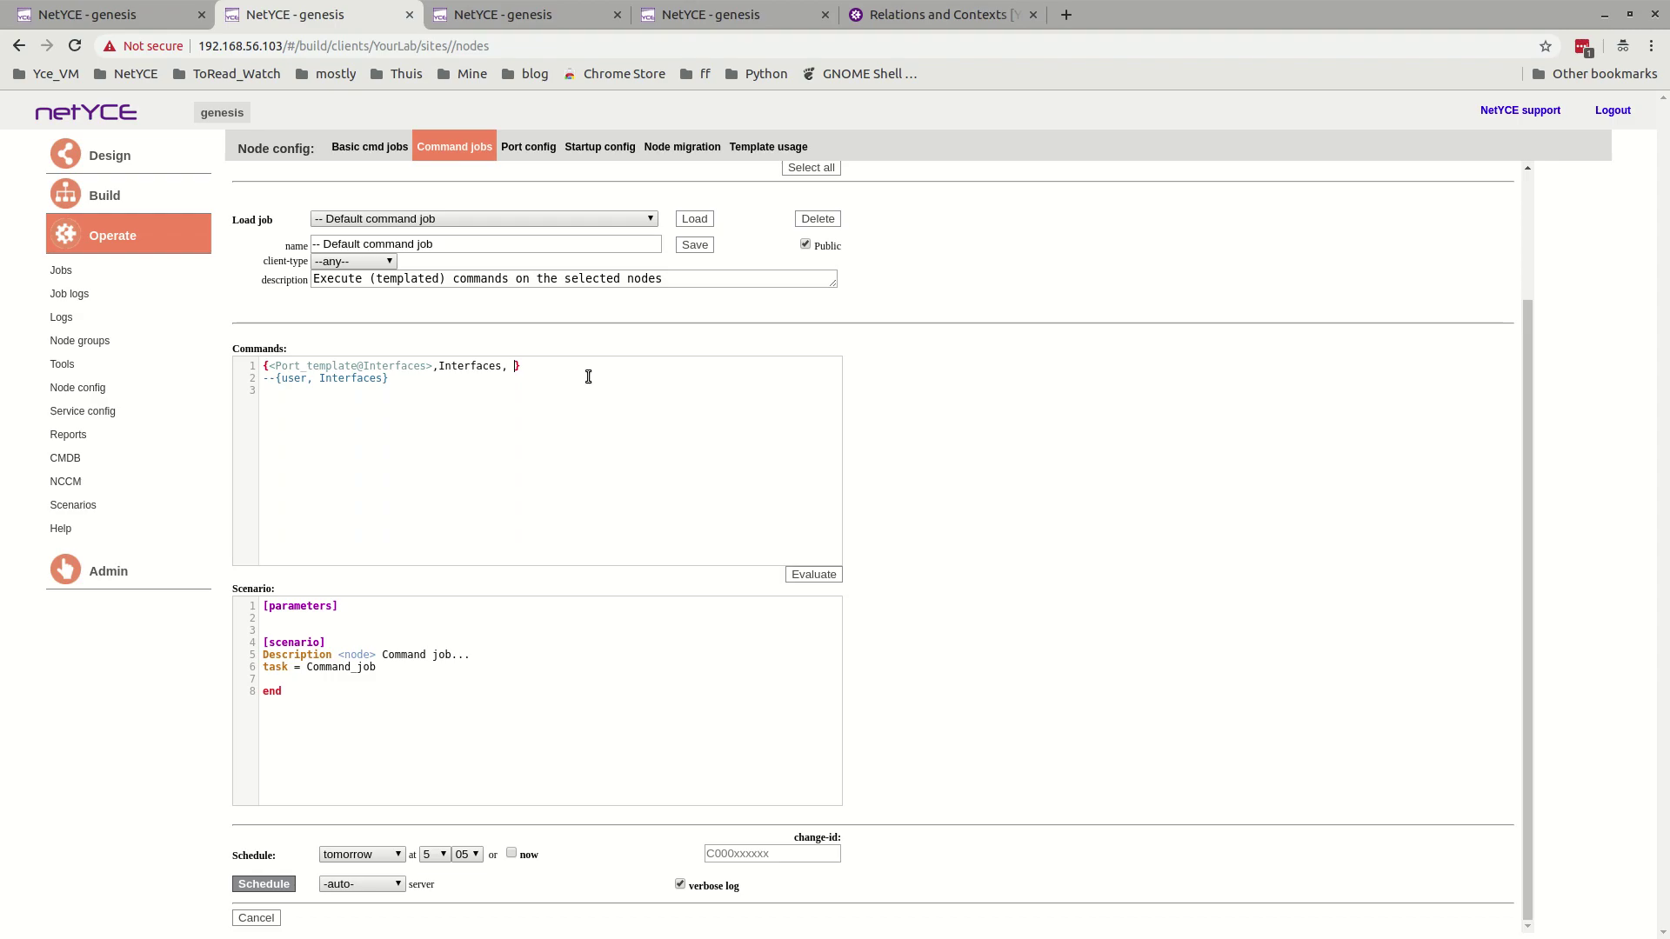
{"action": "type", "text": " Port_reserve1=10"}
Step: Evaluate the filtered Port_template command for R1, return to the job's commands and highlight the Port_reserve1=10 filter
{"action": "left_click", "coordinate": [812, 575]}
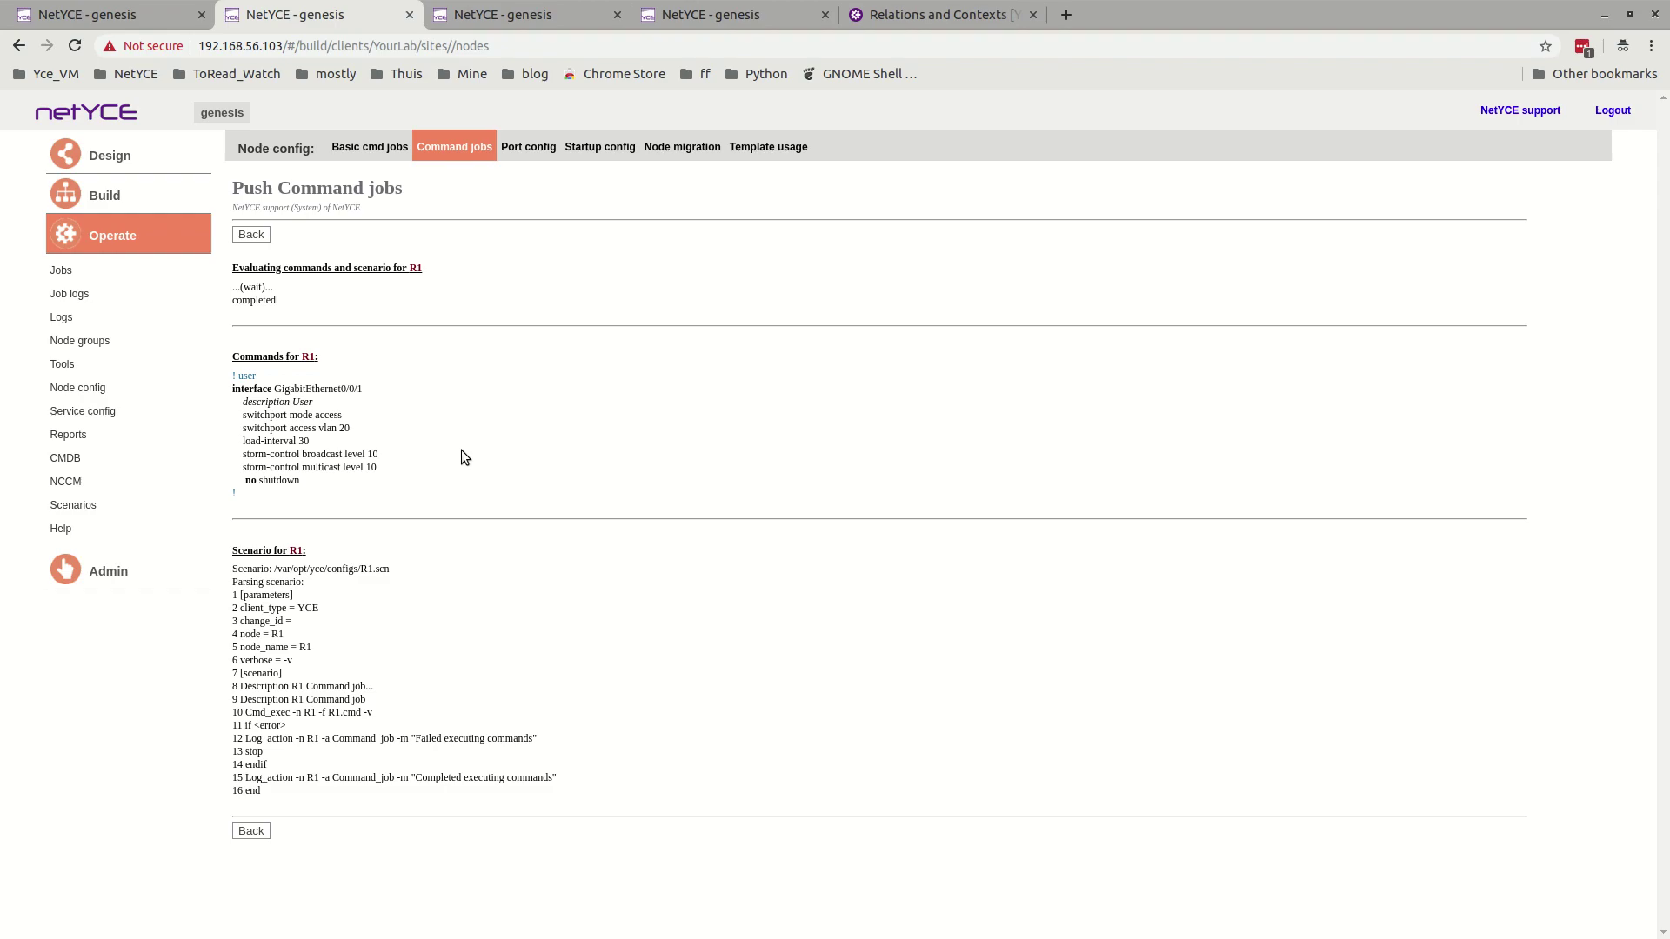
{"action": "left_click", "coordinate": [238, 235]}
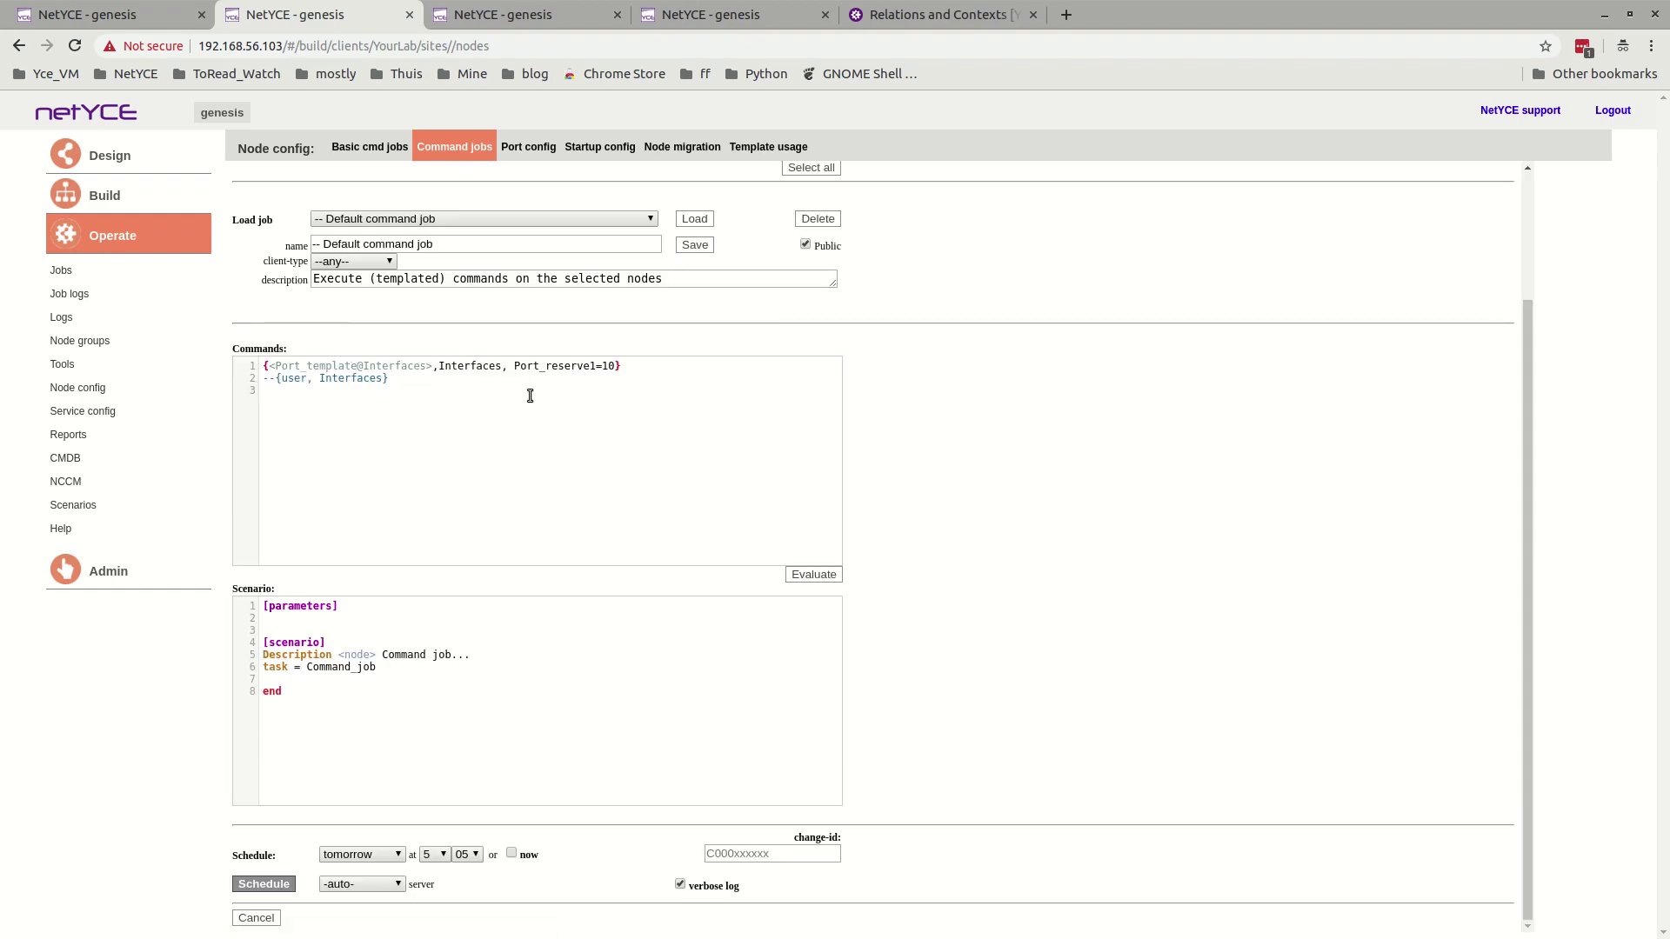
{"action": "left_click_drag", "start_coordinate": [513, 366], "coordinate": [616, 366]}
{"action": "left_click", "coordinate": [705, 363]}
{"action": "key", "text": "Return"}
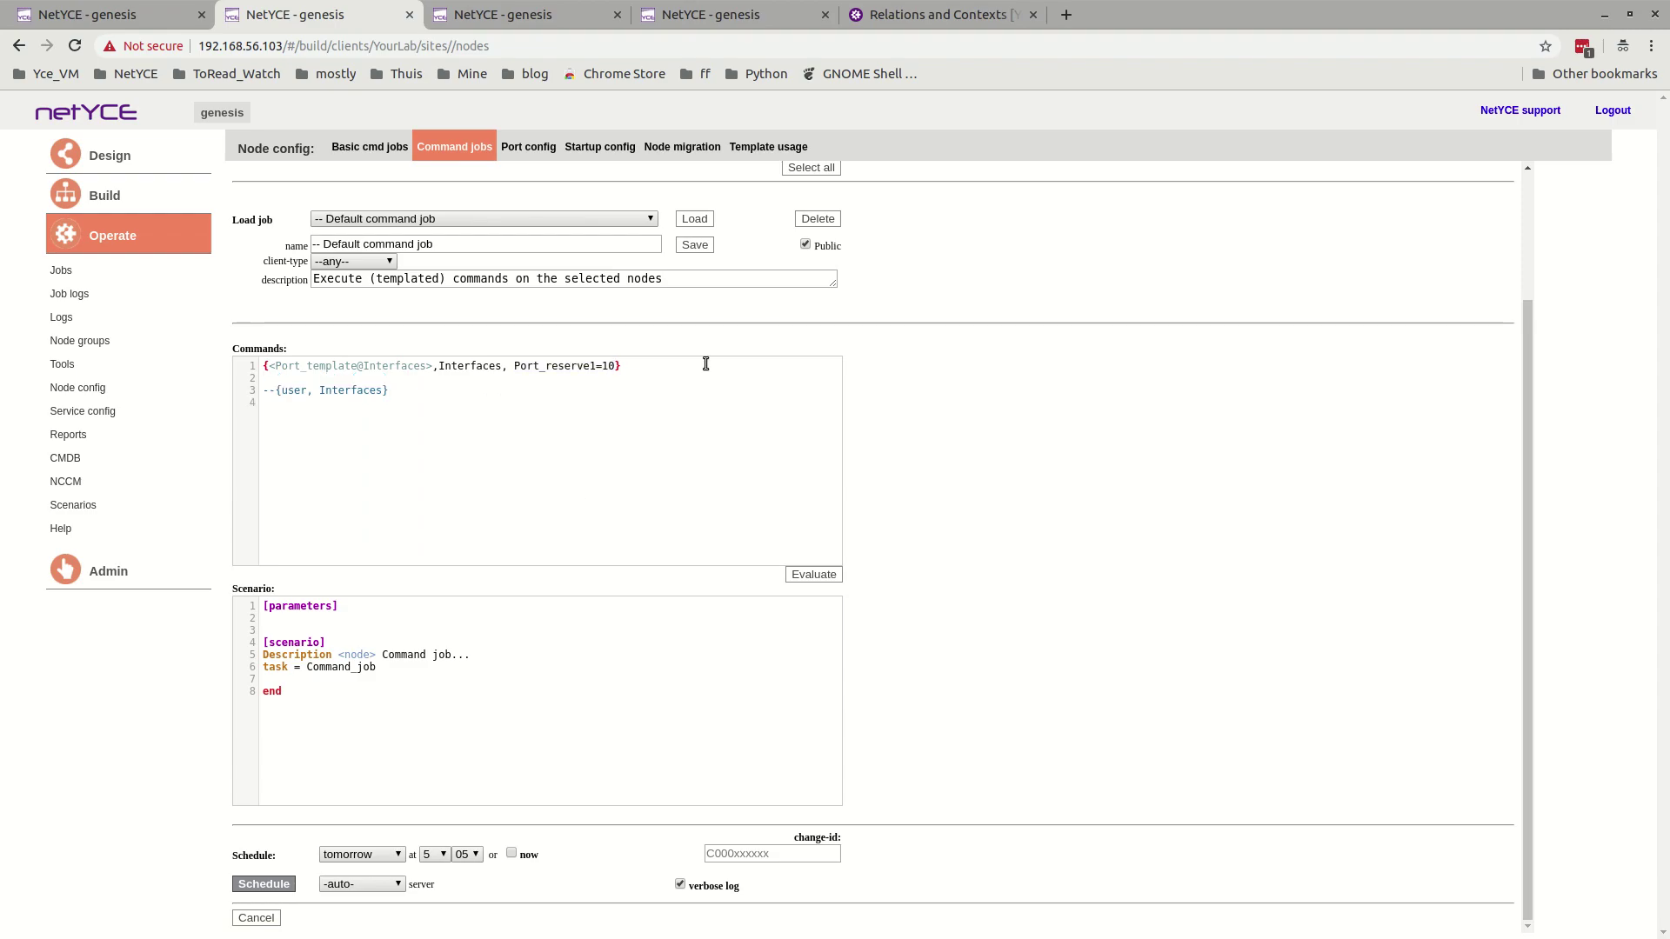
{"action": "type", "text": "|<Port_reserve1@Interfaces>"}
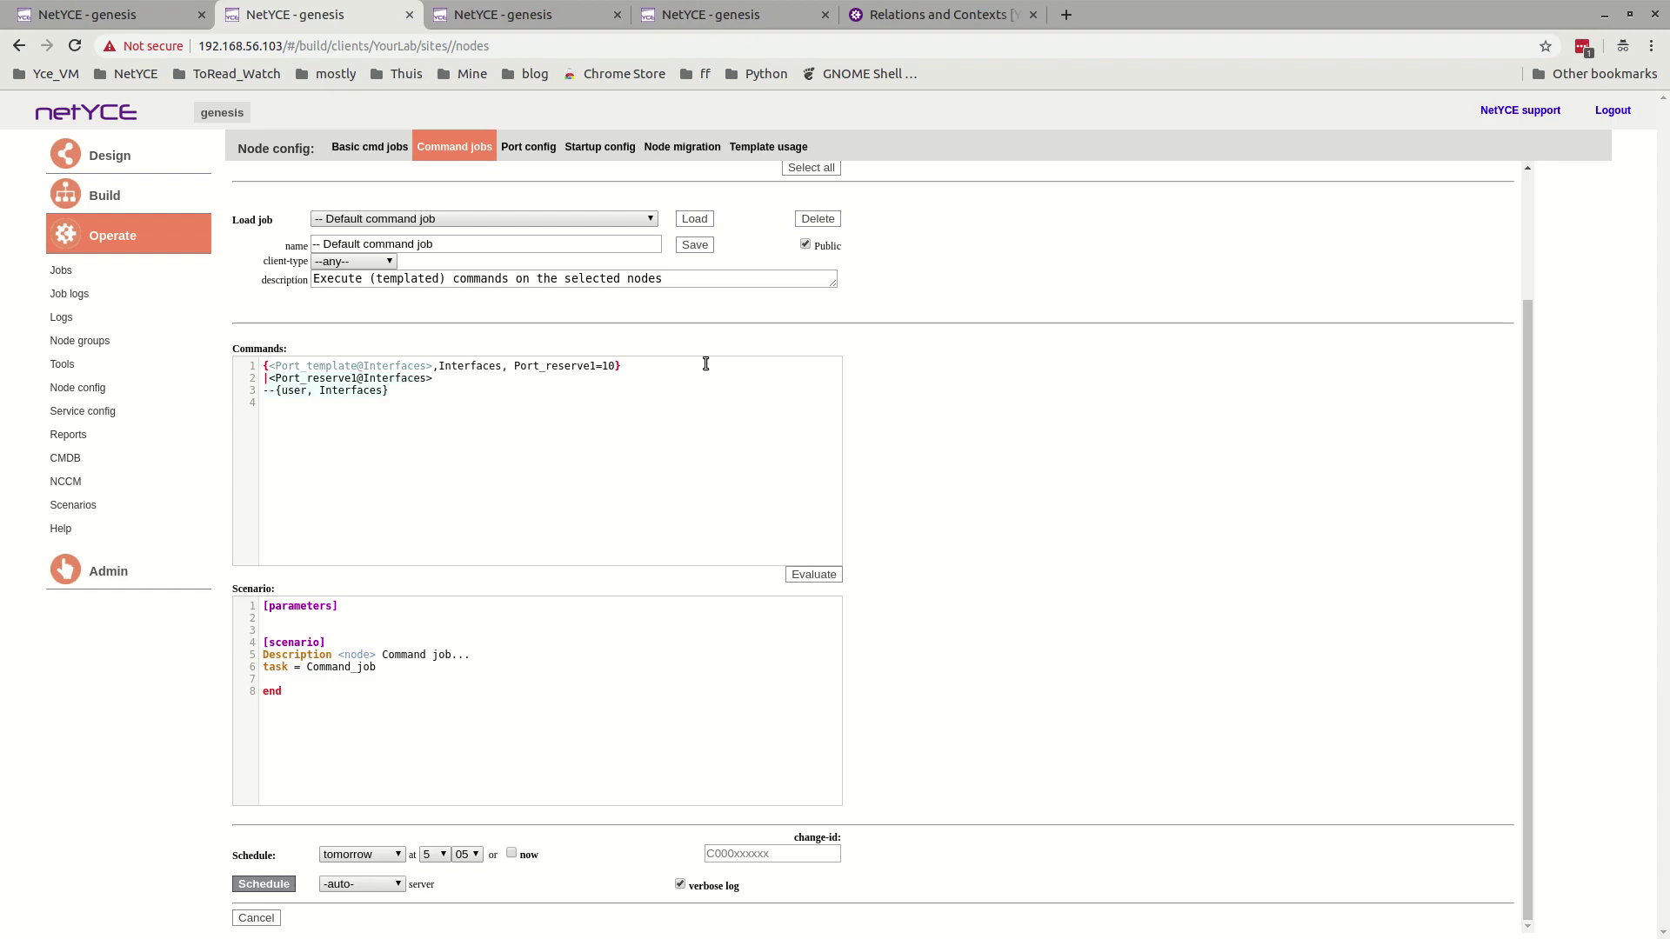
{"action": "type", "text": "|"}
{"action": "key", "text": "shift+Home"}
{"action": "key", "text": "BackSpace"}
{"action": "key", "text": "BackSpace"}
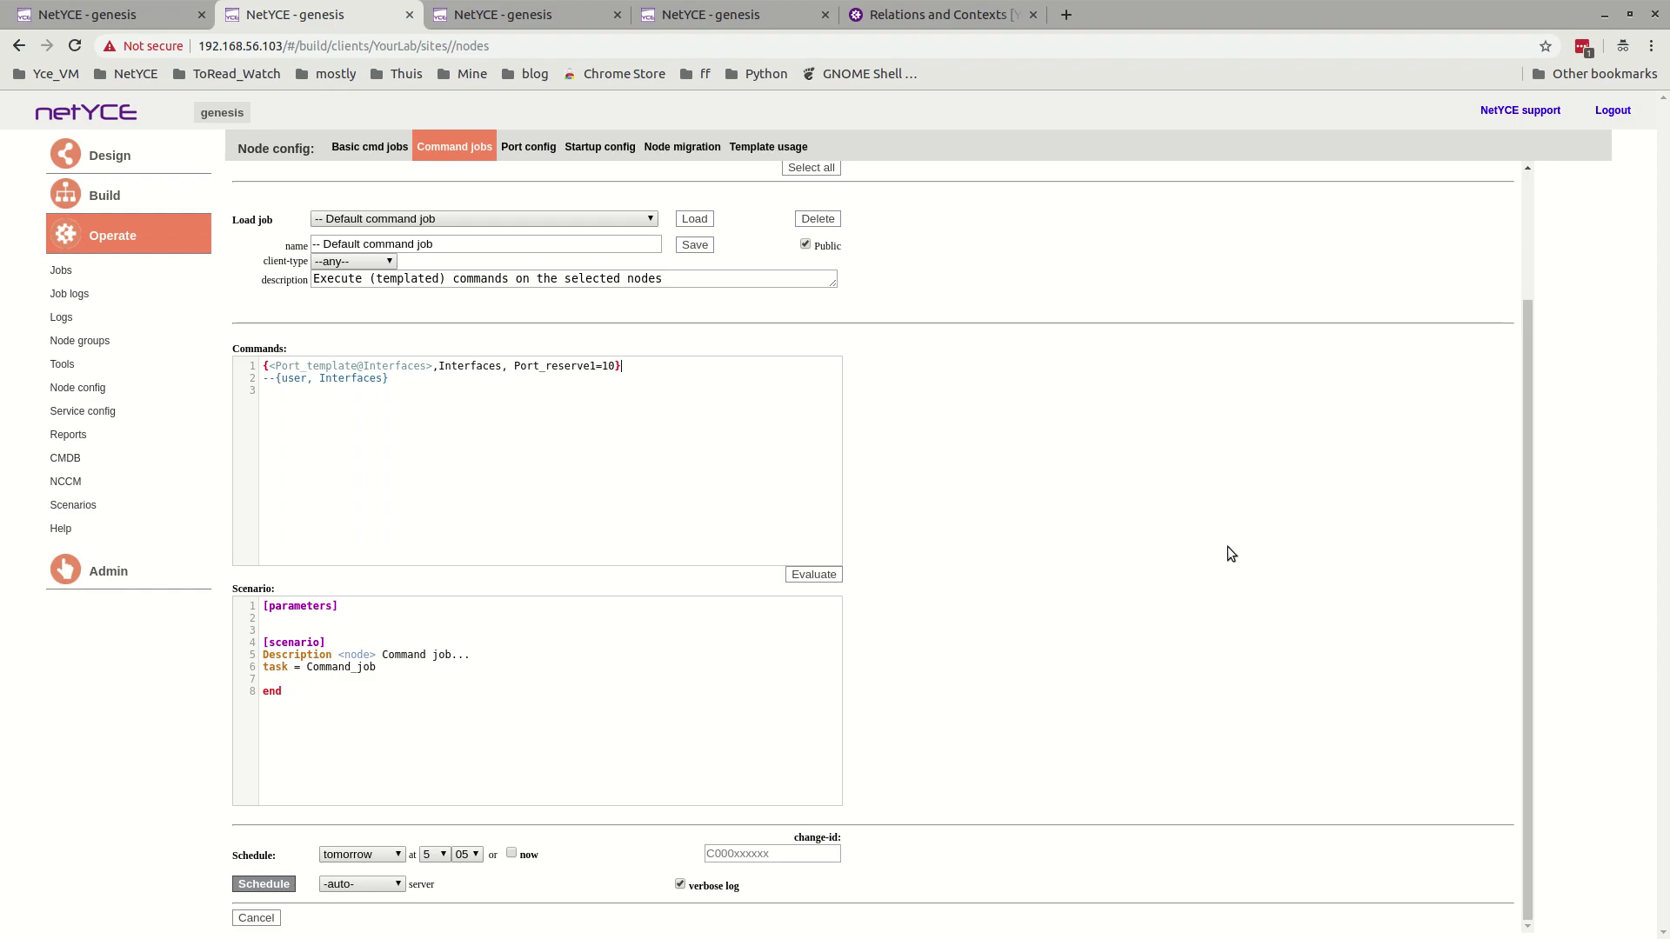
Step: Add a command line starting with the condition |<Port_reserve1@Interfaces>| and check the Port_reserve1 column in R1's Interfaces context data
{"action": "key", "text": "Return"}
{"action": "type", "text": "{<Port_"}
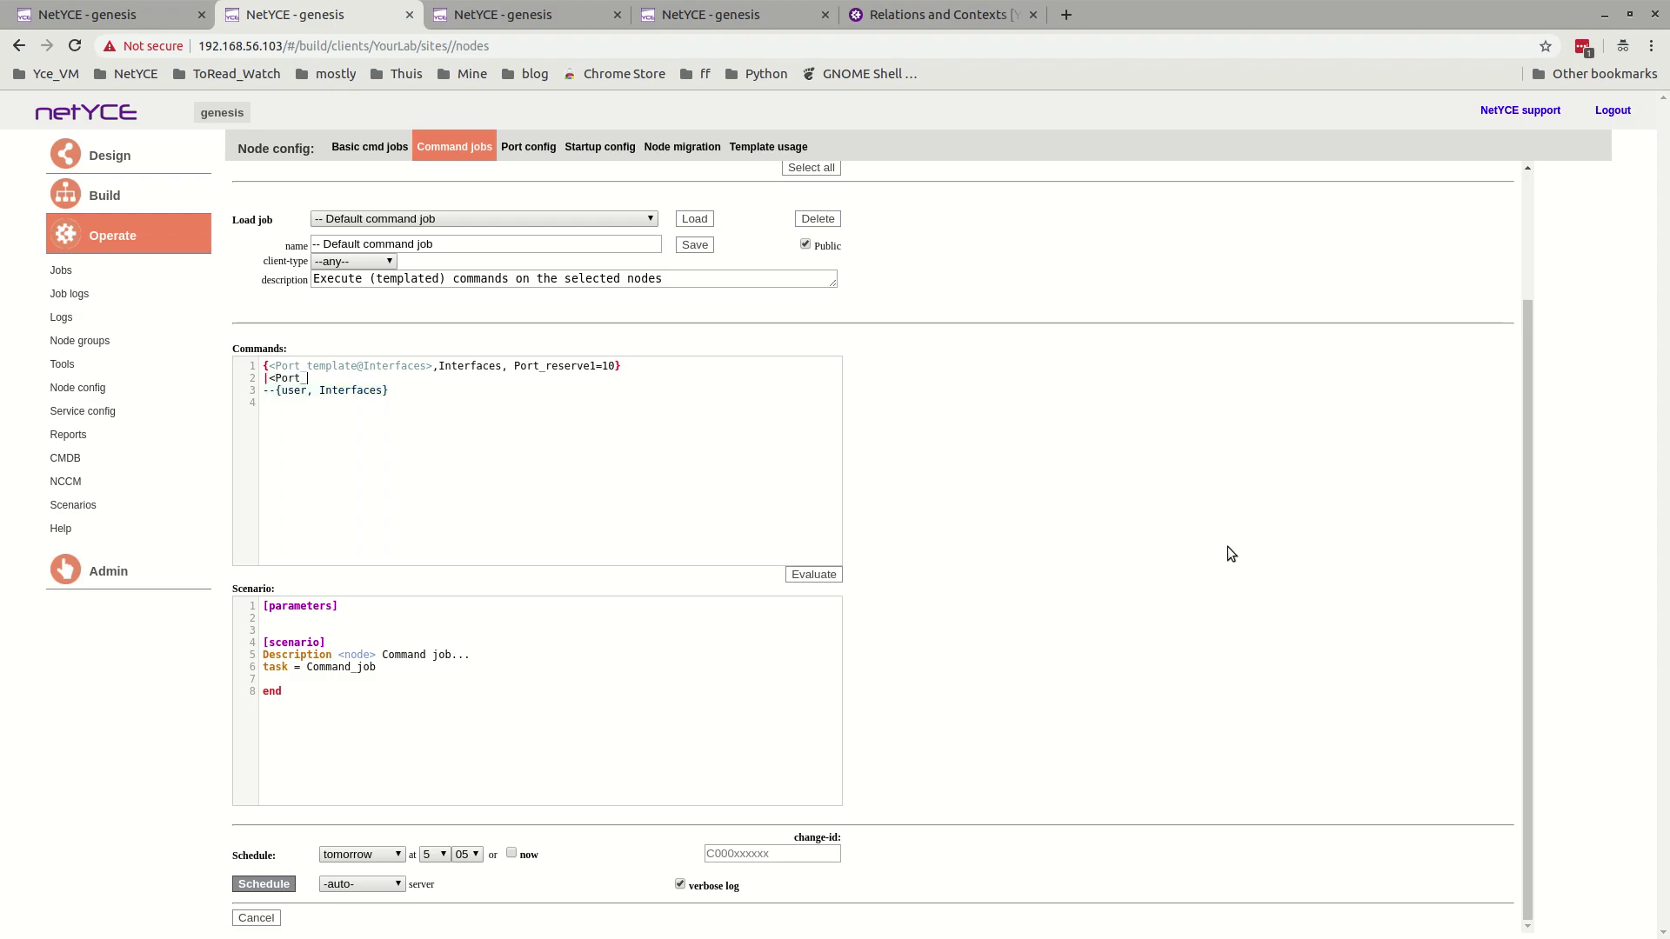
{"action": "type", "text": "reserve1@Interfaces>}"}
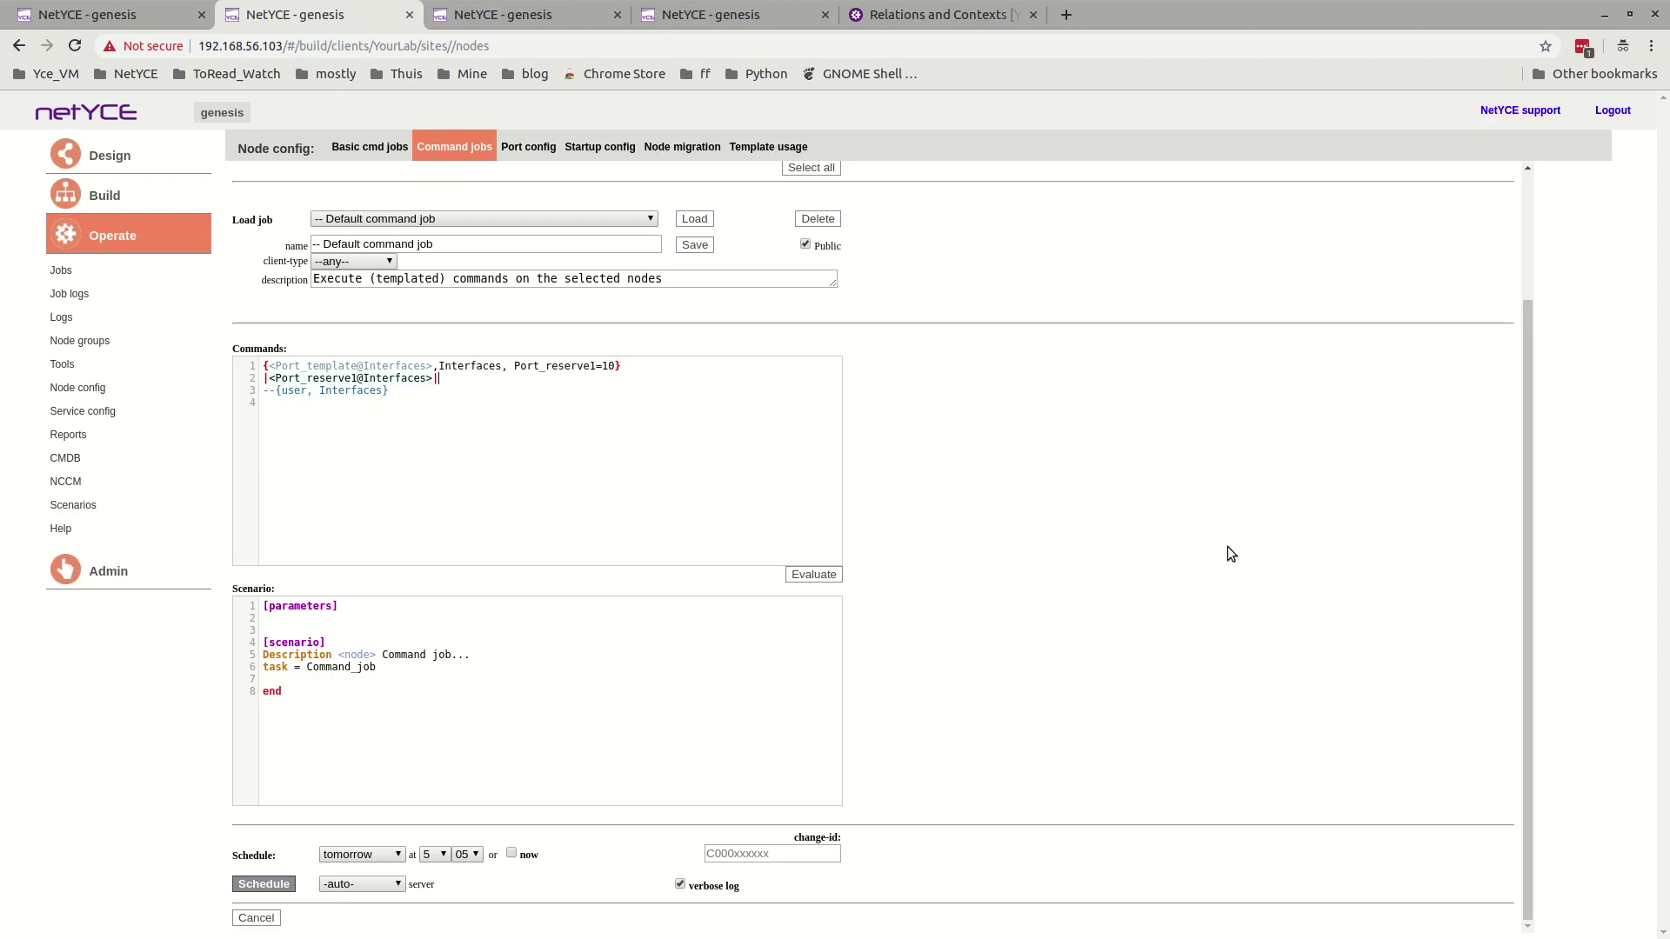
{"action": "left_click", "coordinate": [509, 15]}
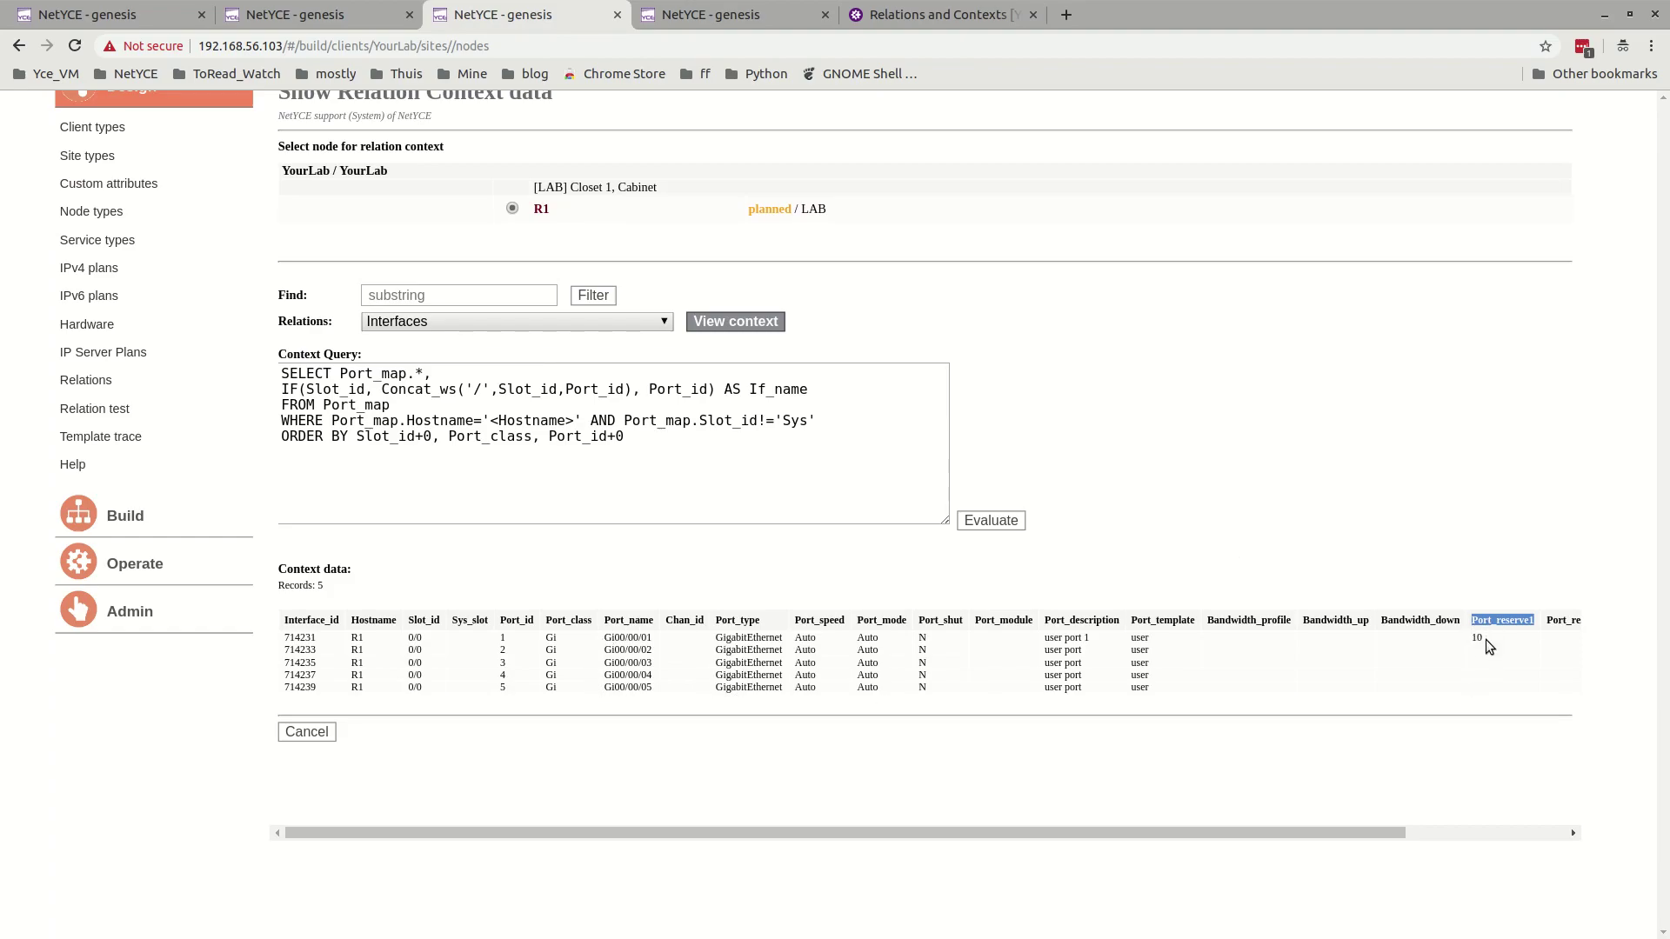
{"action": "left_click", "coordinate": [383, 15]}
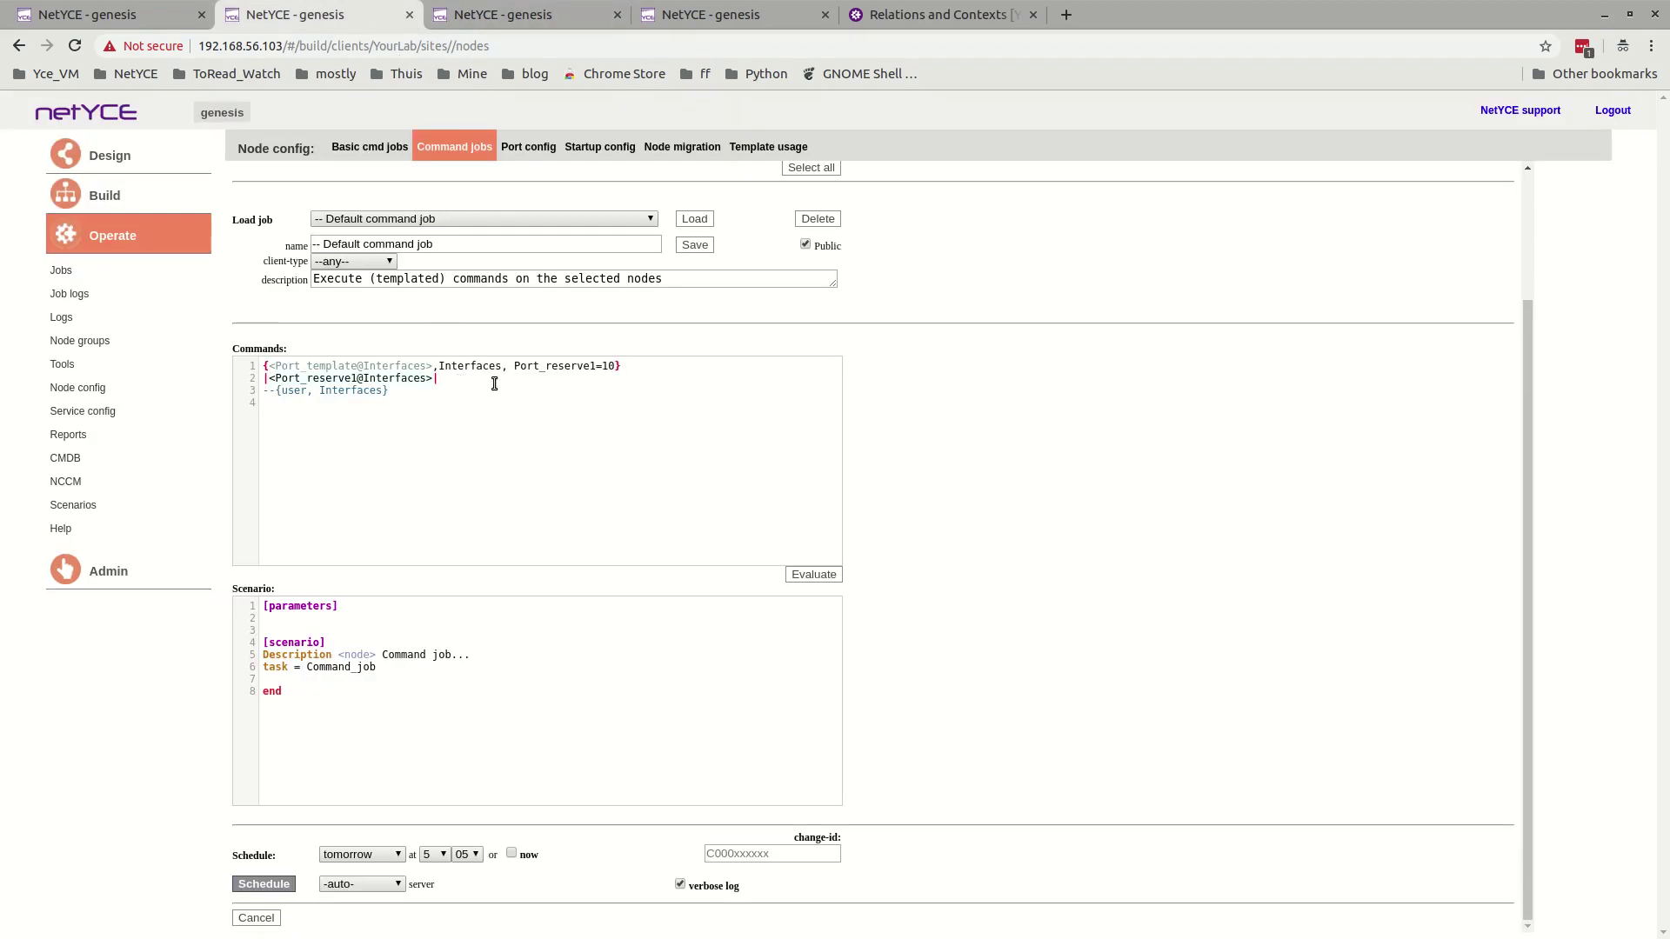
Step: Complete the conditional line with the text Port: <Port_id@Interfaces> has value <Port_reserve1@Interfaces>
{"action": "type", "text": "Port"}
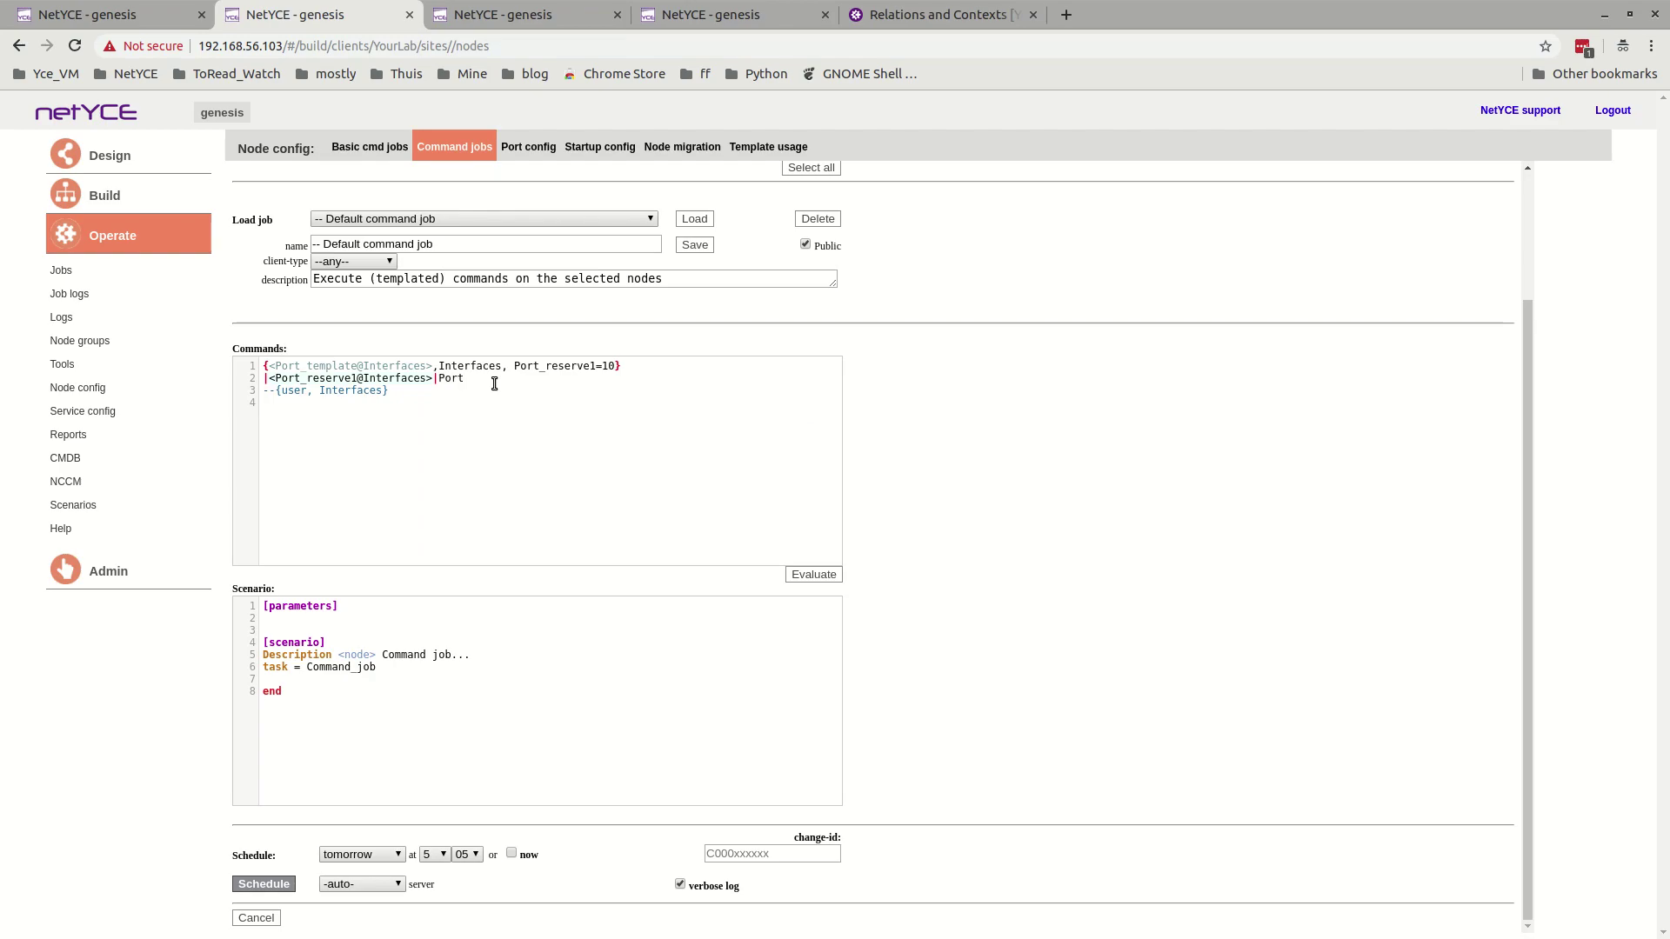
{"action": "type", "text": ": <Port_id@"}
{"action": "type", "text": "Interfaces>"}
{"action": "type", "text": "has value"}
{"action": "type", "text": " <Port_reser"}
{"action": "type", "text": "ve1@Interfa"}
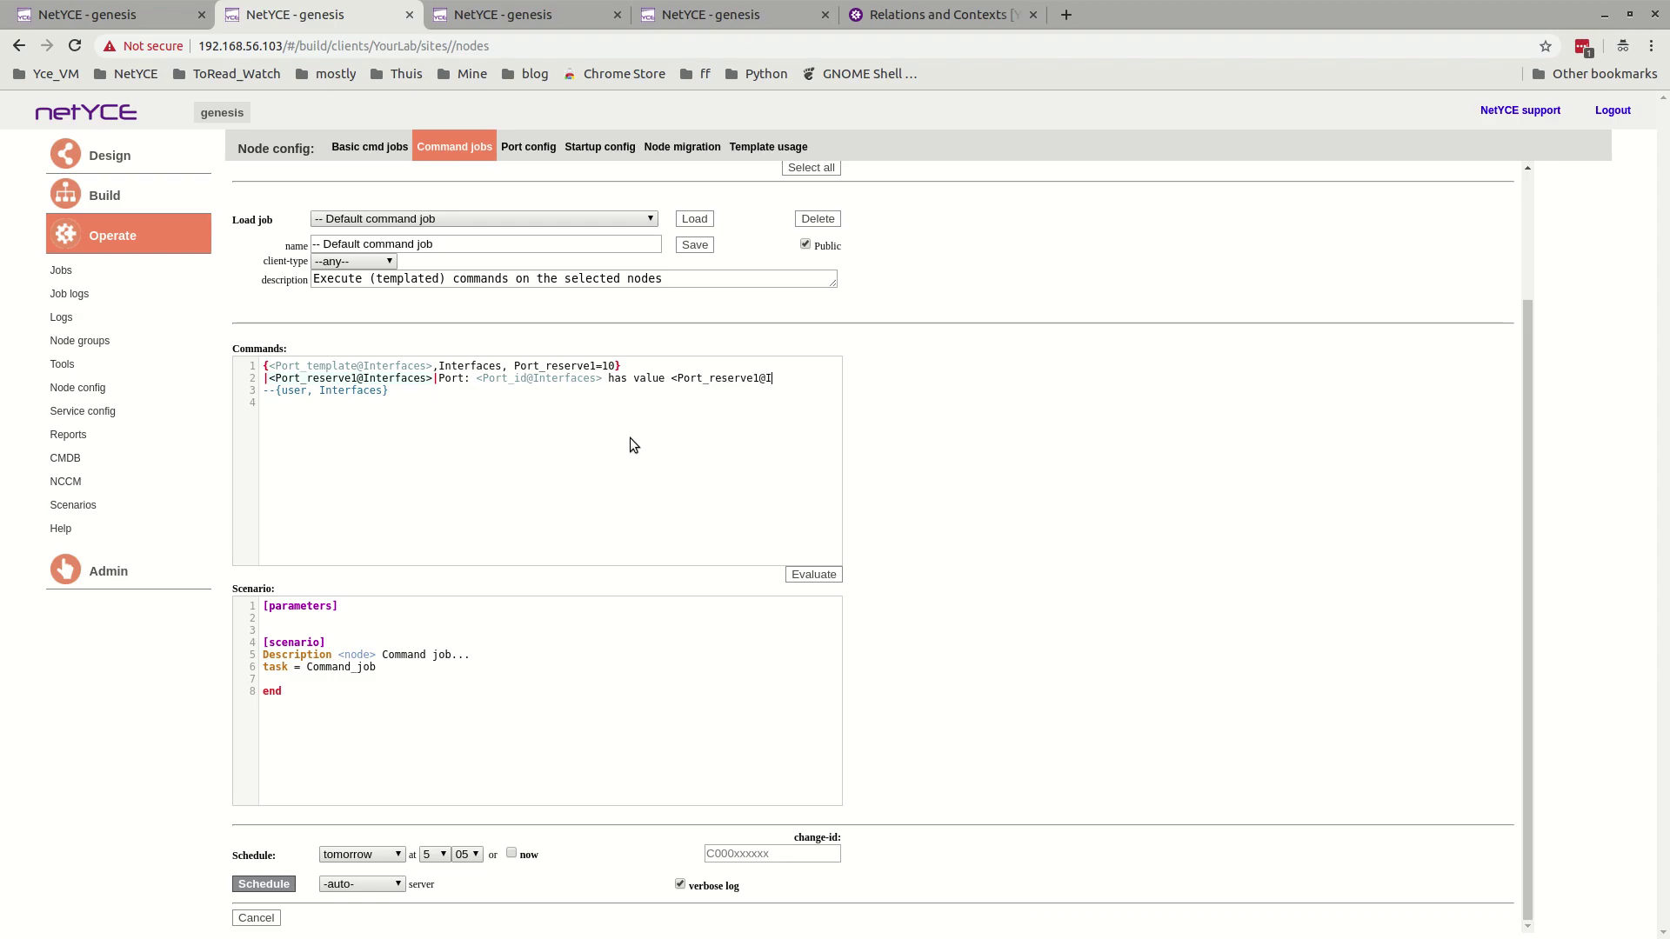
{"action": "type", "text": "ces>"}
Step: Evaluate the job with the conditional text line for R1, return to its commands and select the Port_template line
{"action": "left_click", "coordinate": [826, 576]}
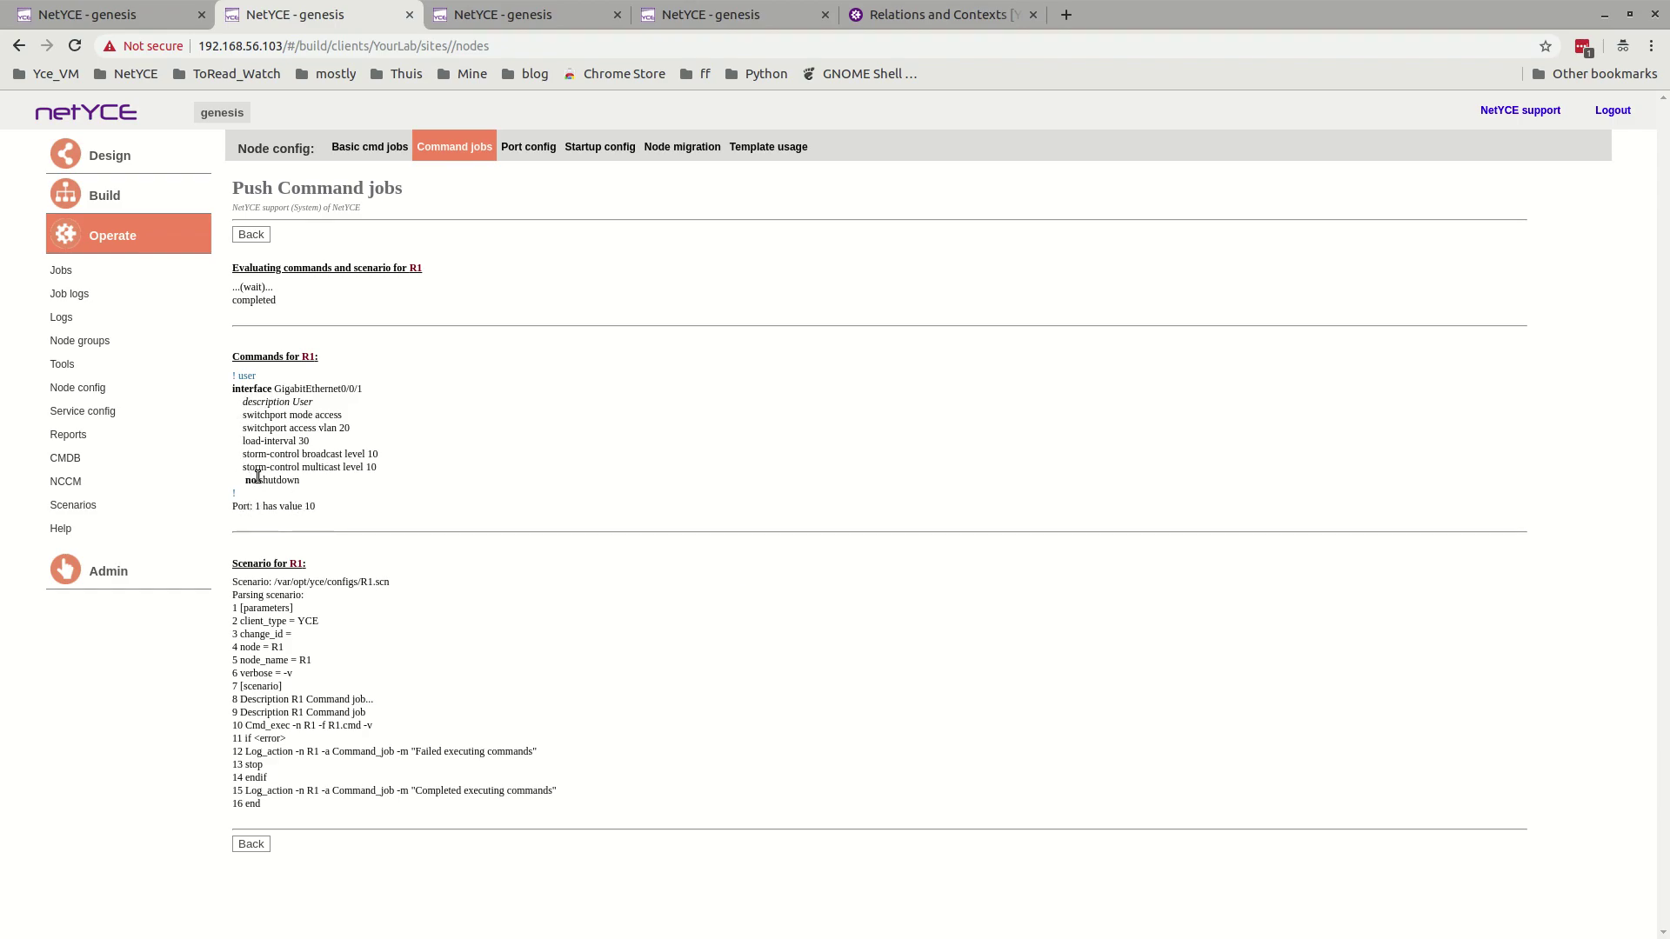
{"action": "left_click", "coordinate": [250, 234]}
{"action": "triple_click", "coordinate": [312, 367]}
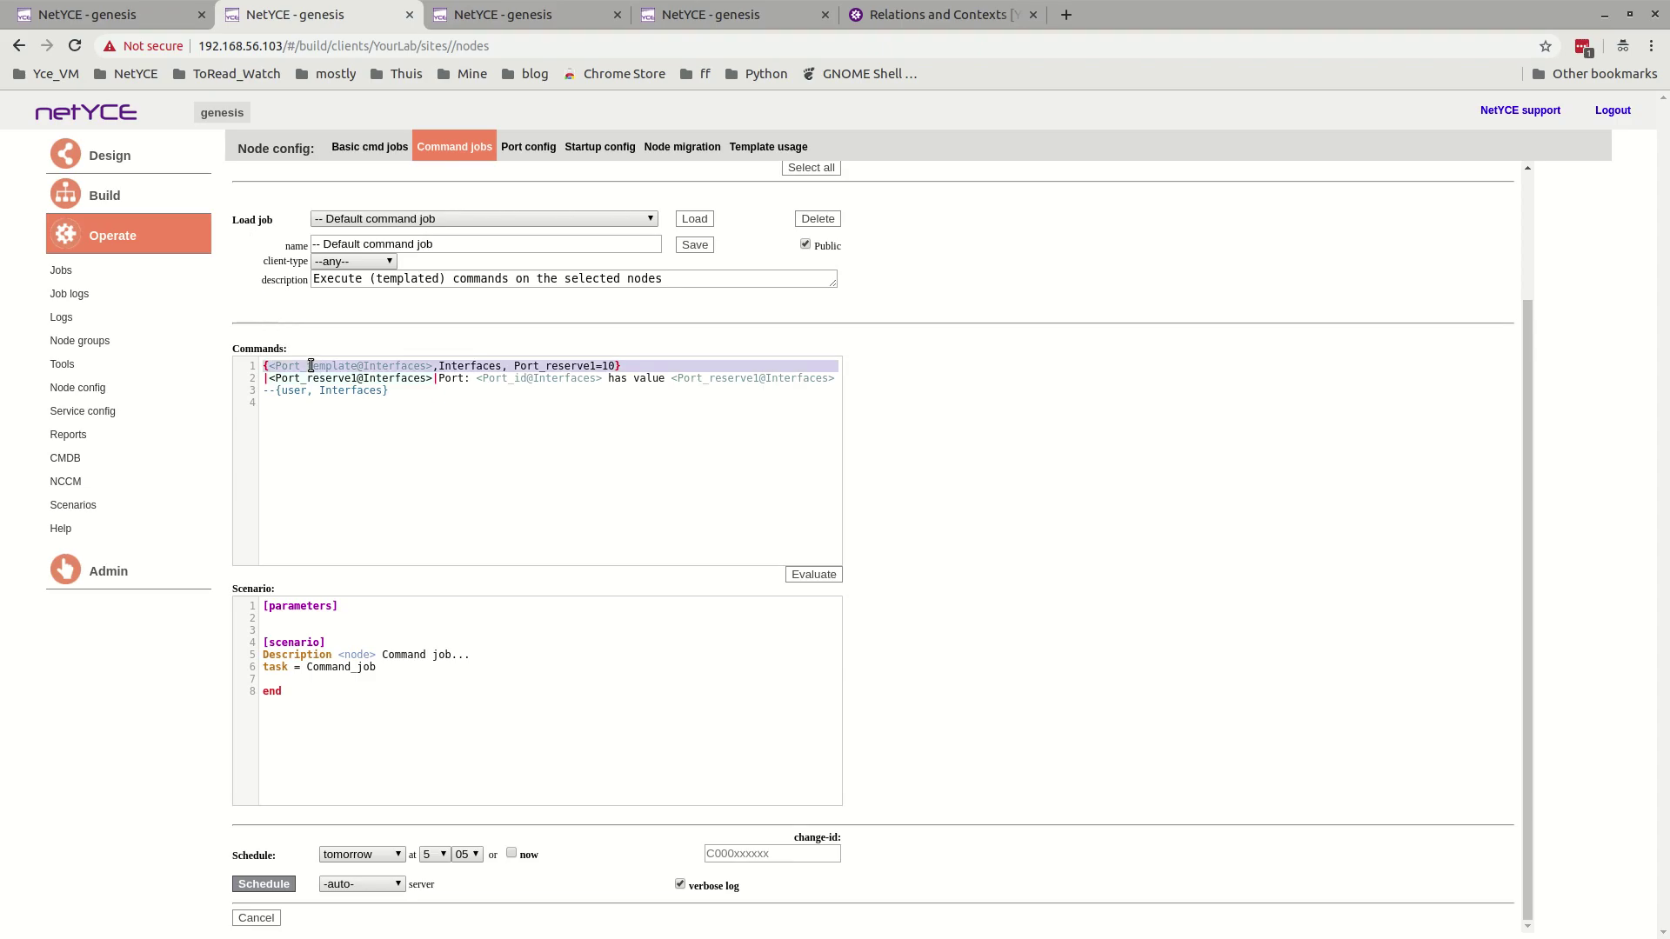